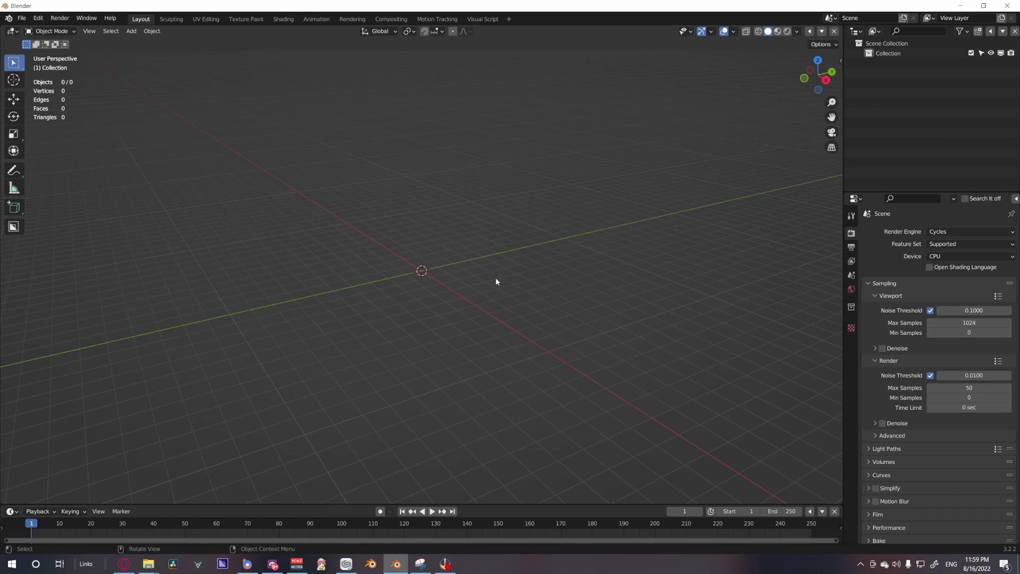
Show the RBDLab 1.3.1 sidebar panel, with its Fracture module, beside the empty scene.
{"action": "key", "text": "n"}
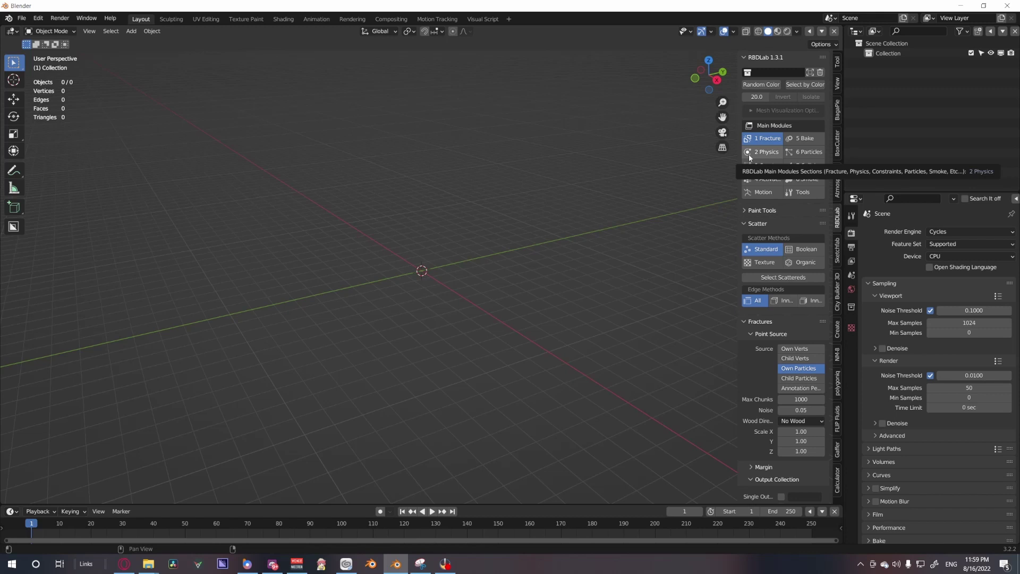
Browse the pillar search results in the sidebar and select the Sand Pillar model.
{"action": "left_click", "coordinate": [755, 212]}
{"action": "left_click", "coordinate": [754, 214]}
{"action": "key", "text": "n"}
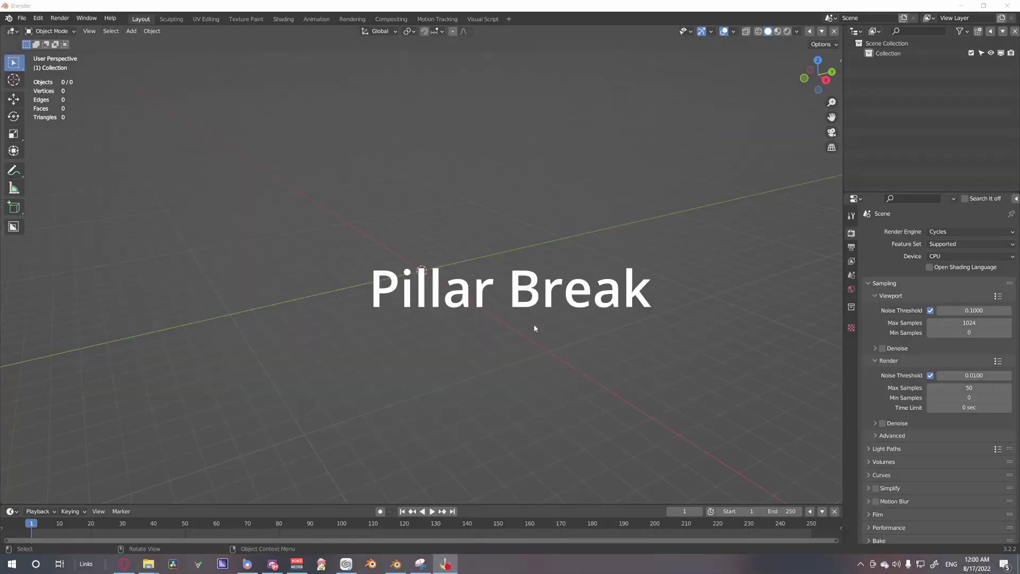
{"action": "key", "text": "n"}
{"action": "left_click", "coordinate": [782, 239]}
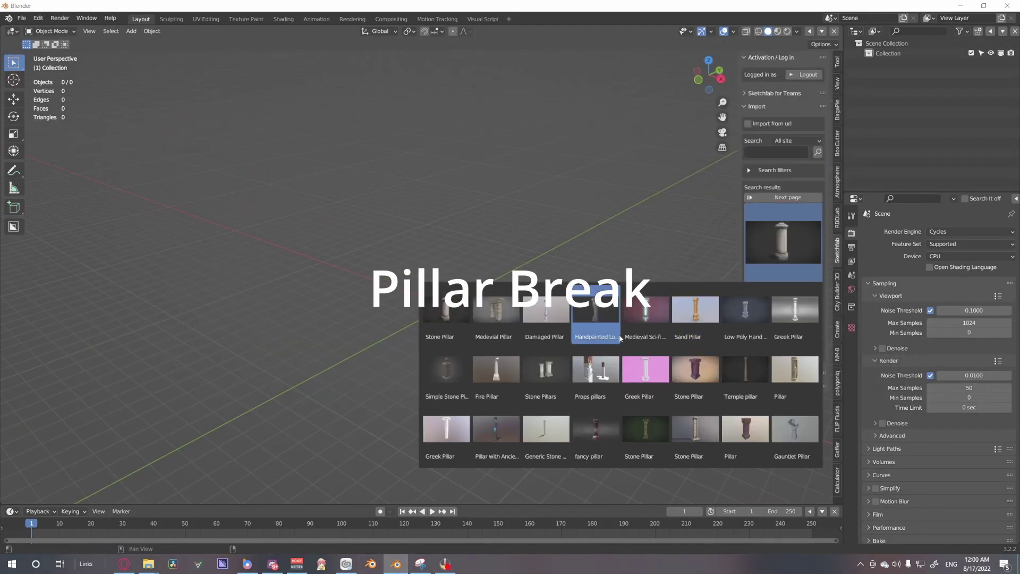
{"action": "left_click", "coordinate": [695, 310]}
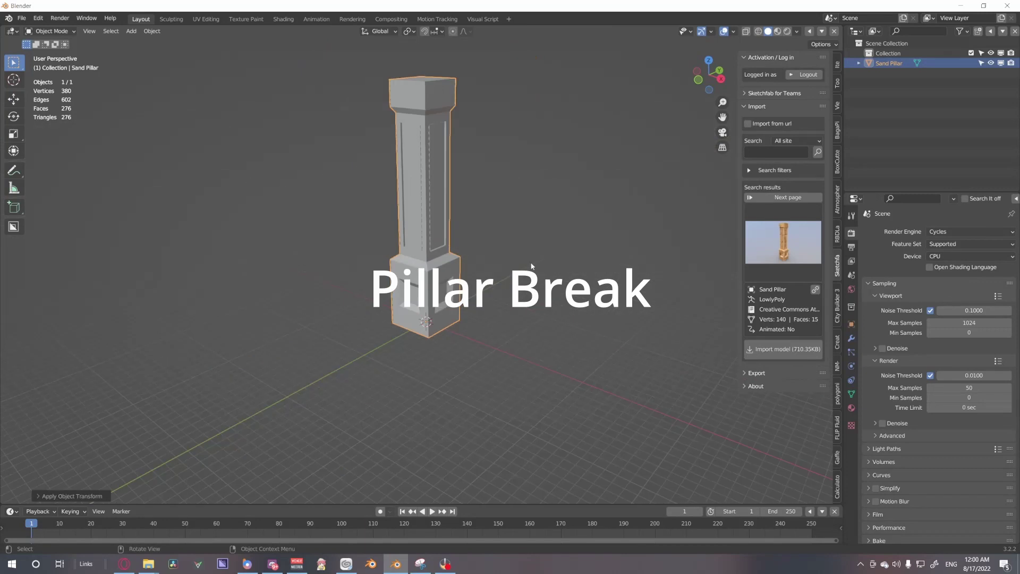
{"action": "left_click", "coordinate": [851, 324]}
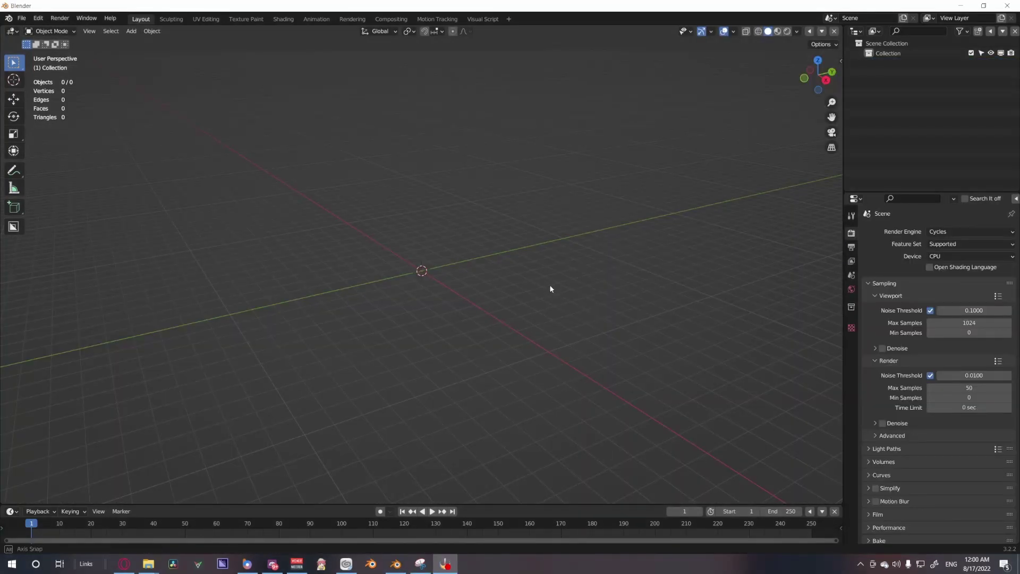
{"action": "middle_click_drag", "start_coordinate": [551, 287], "coordinate": [567, 315]}
Import the Sand Pillar model from the Sketchfab tab into the scene.
{"action": "key", "text": "n"}
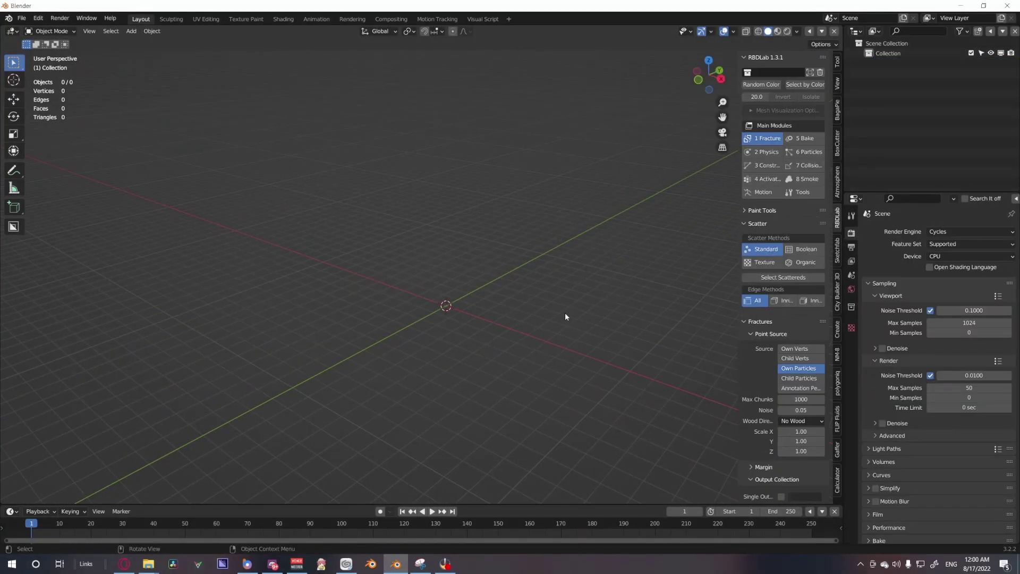
{"action": "key", "text": "n"}
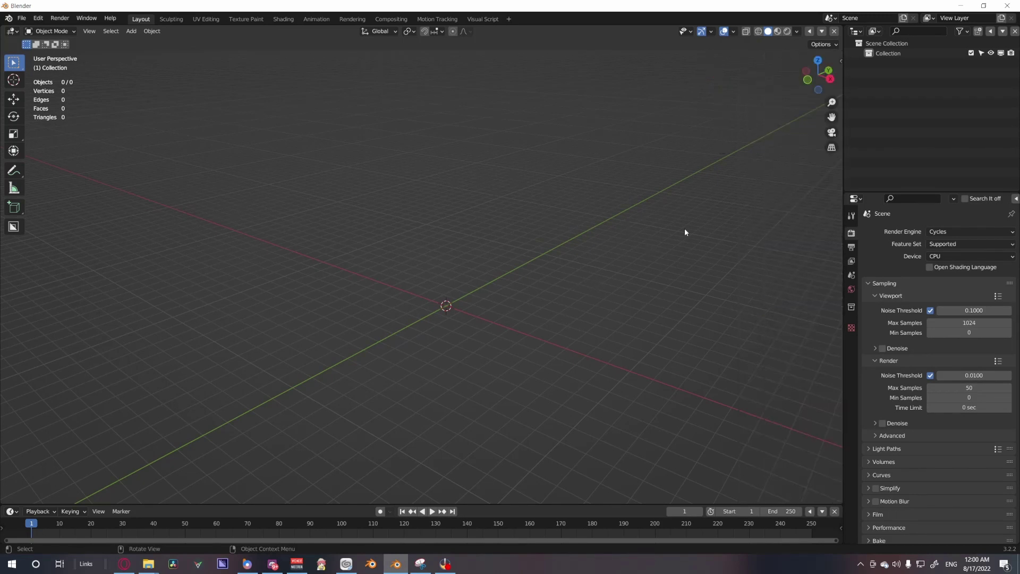
{"action": "key", "text": "n"}
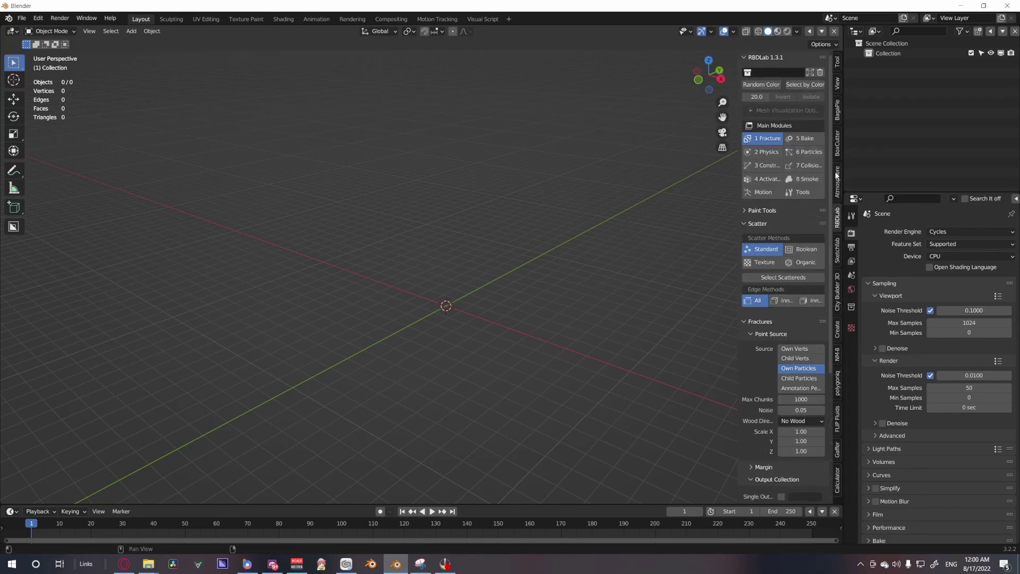
{"action": "left_click", "coordinate": [835, 253]}
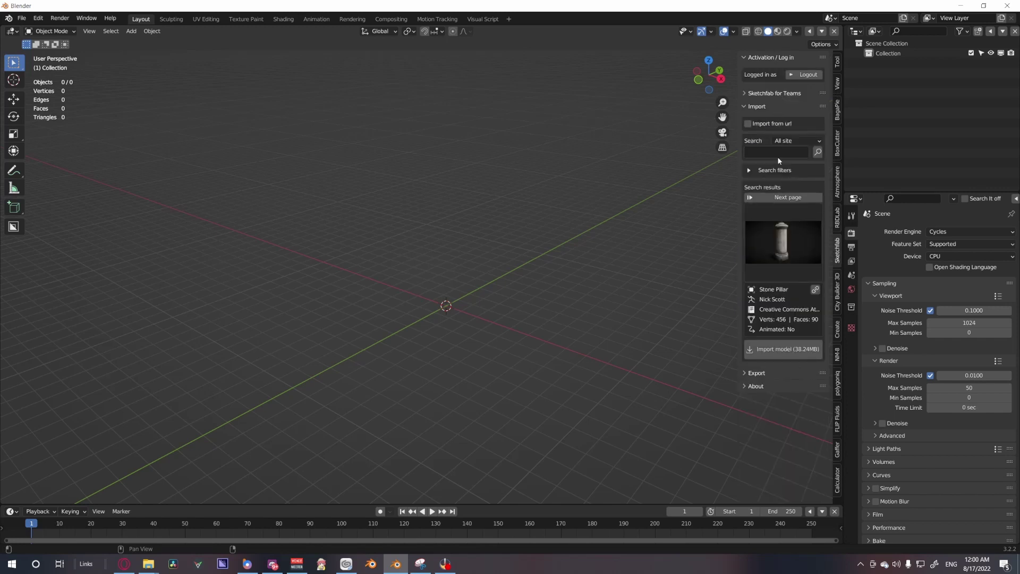
{"action": "left_click", "coordinate": [782, 239]}
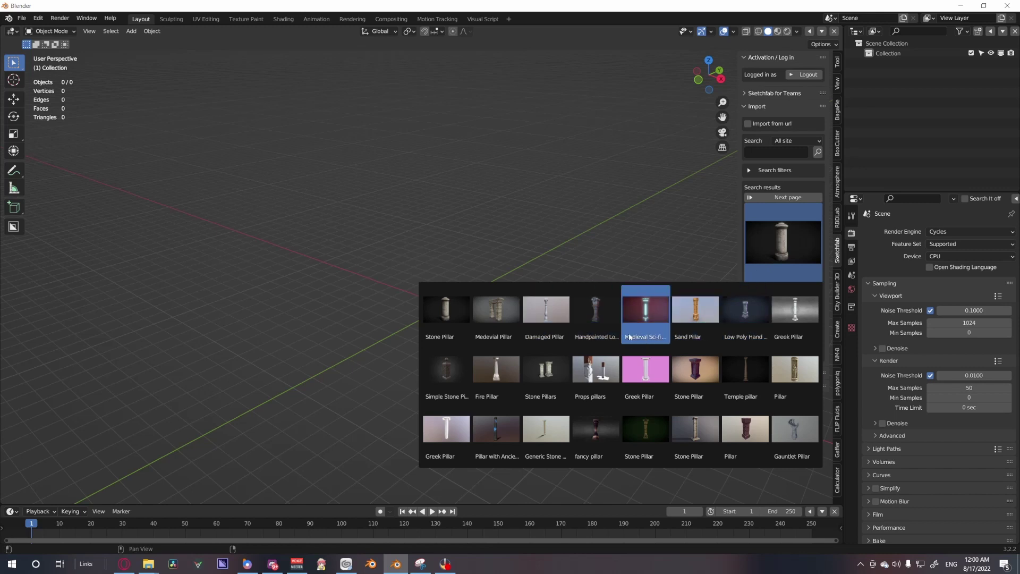
{"action": "left_click", "coordinate": [692, 319]}
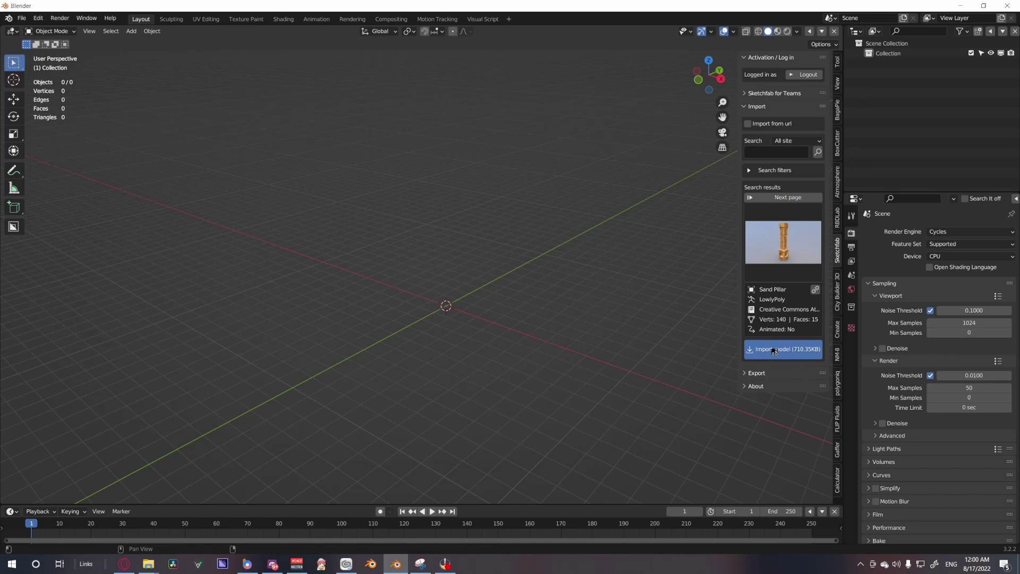
{"action": "left_click", "coordinate": [774, 351]}
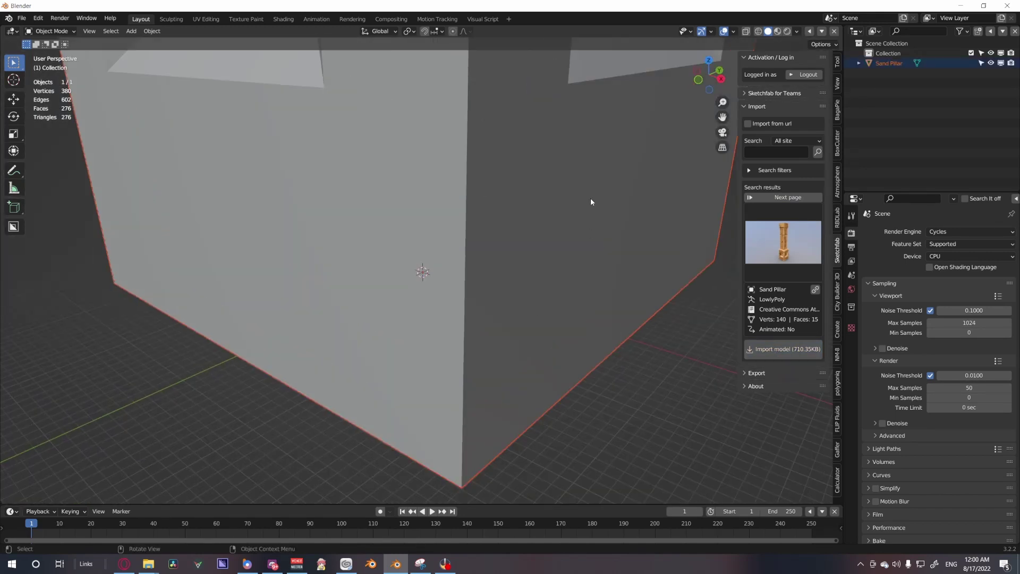
Shrink the oversized Sand Pillar and apply its transforms.
{"action": "left_click", "coordinate": [495, 199]}
{"action": "key", "text": "s"}
{"action": "key", "text": "Return"}
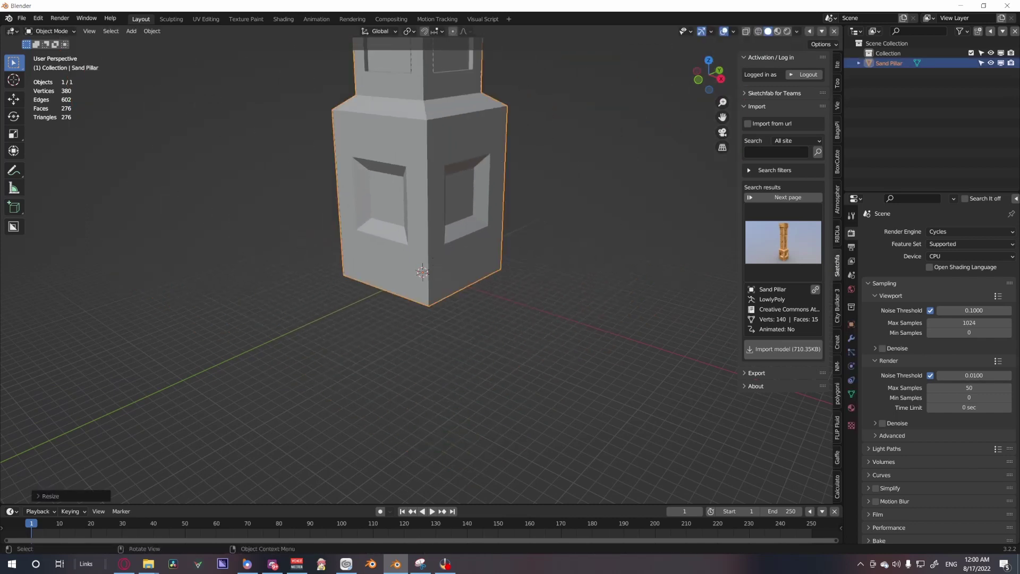
{"action": "key", "text": "s"}
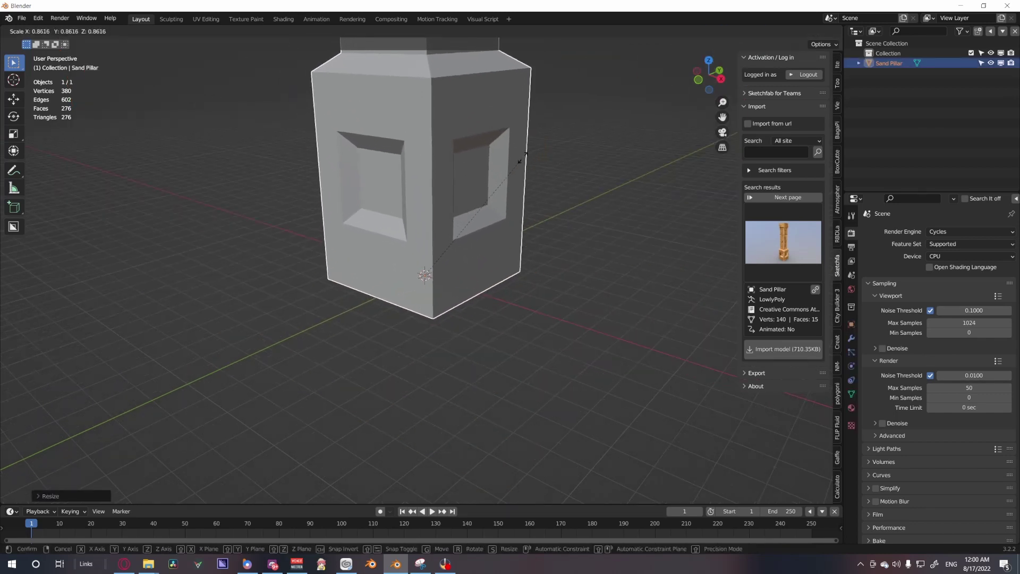
{"action": "left_click", "coordinate": [531, 175]}
{"action": "middle_click_drag", "start_coordinate": [534, 199], "coordinate": [525, 287]}
{"action": "key", "text": "ctrl+a"}
{"action": "left_click", "coordinate": [526, 287]}
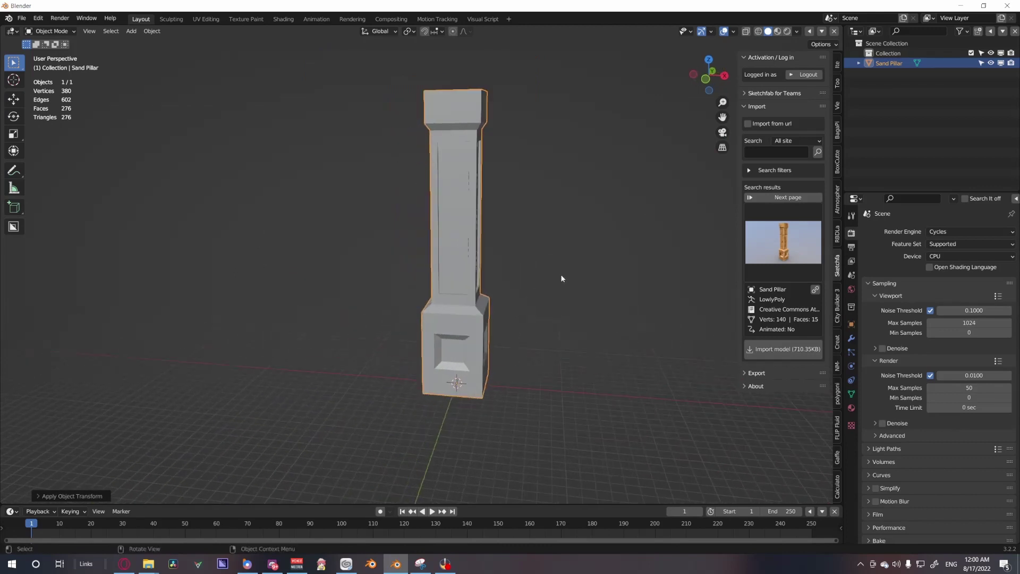
{"action": "key", "text": "s"}
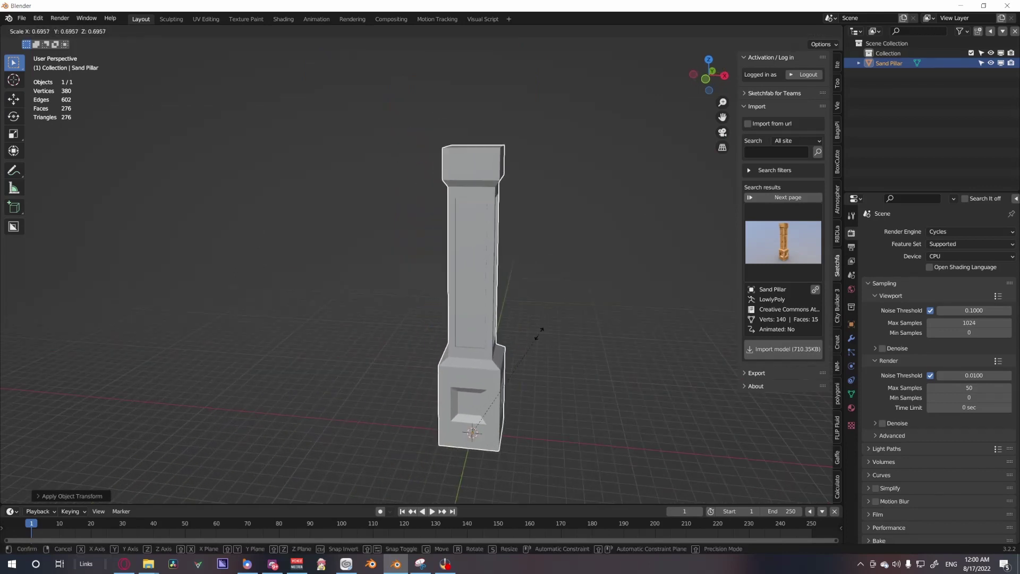
{"action": "key", "text": "Escape"}
{"action": "left_click", "coordinate": [852, 325]}
{"action": "key", "text": "ctrl+a"}
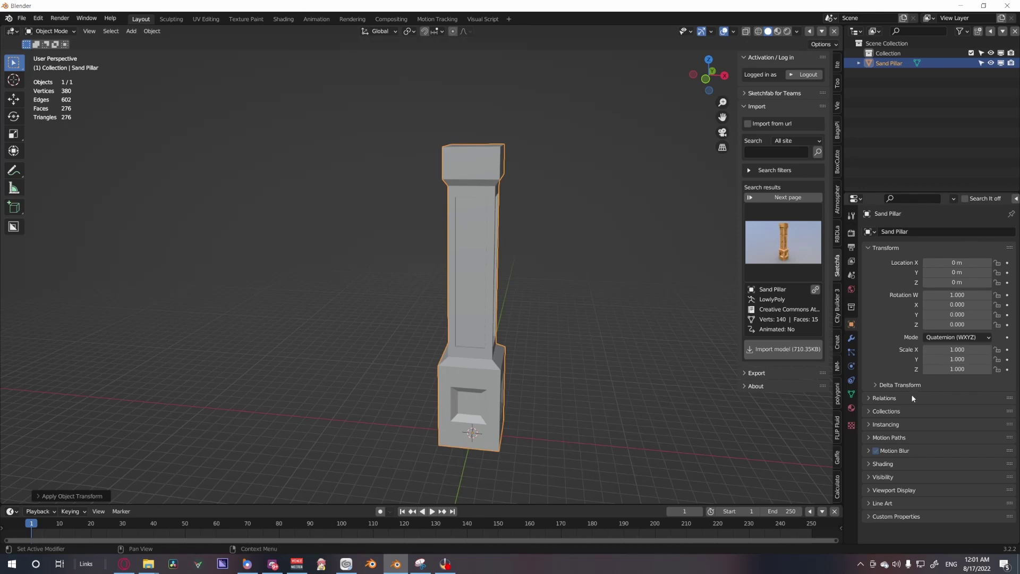
{"action": "key", "text": "n"}
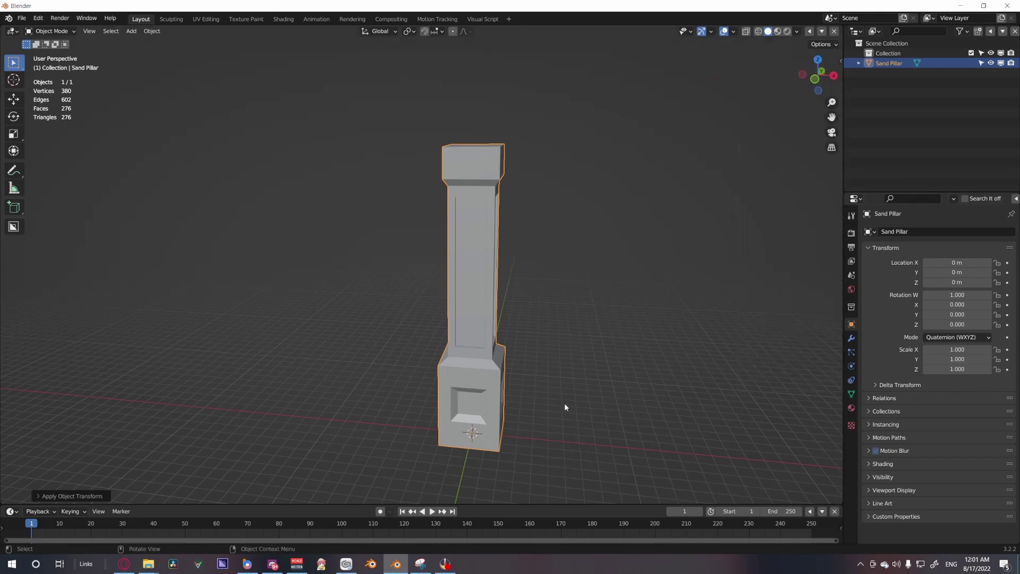
{"action": "middle_click_drag", "start_coordinate": [564, 403], "coordinate": [526, 330], "text": "shift"}
Add a reference cube and place it beside the pillar along the X axis.
{"action": "key", "text": "shift+a"}
{"action": "mouse_move", "coordinate": [527, 330]}
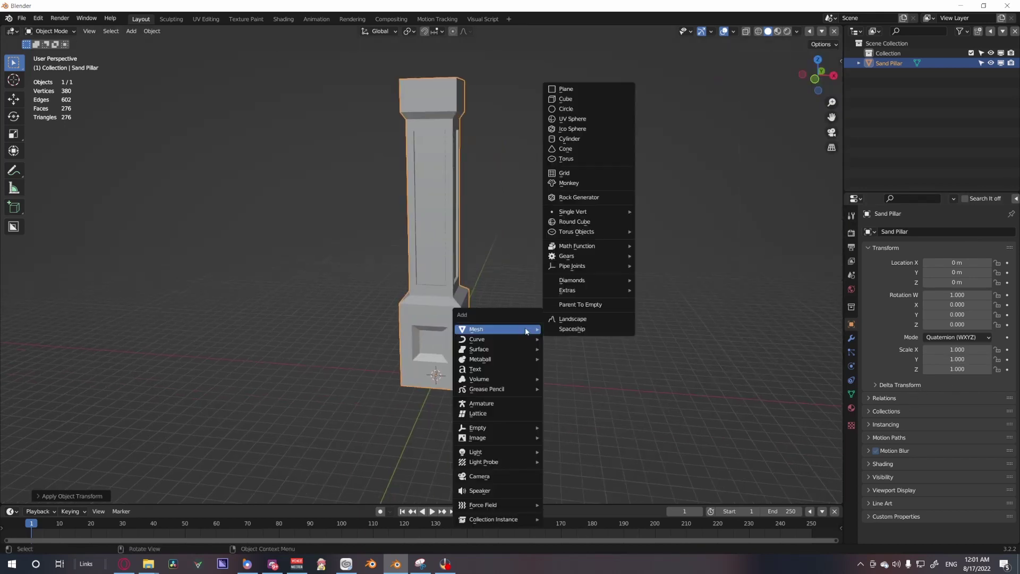
{"action": "left_click", "coordinate": [578, 100]}
{"action": "key", "text": "g"}
{"action": "key", "text": "y"}
{"action": "key", "text": "x"}
{"action": "left_click", "coordinate": [559, 330]}
{"action": "scroll", "coordinate": [559, 331], "scroll_direction": "up", "scroll_amount": 3}
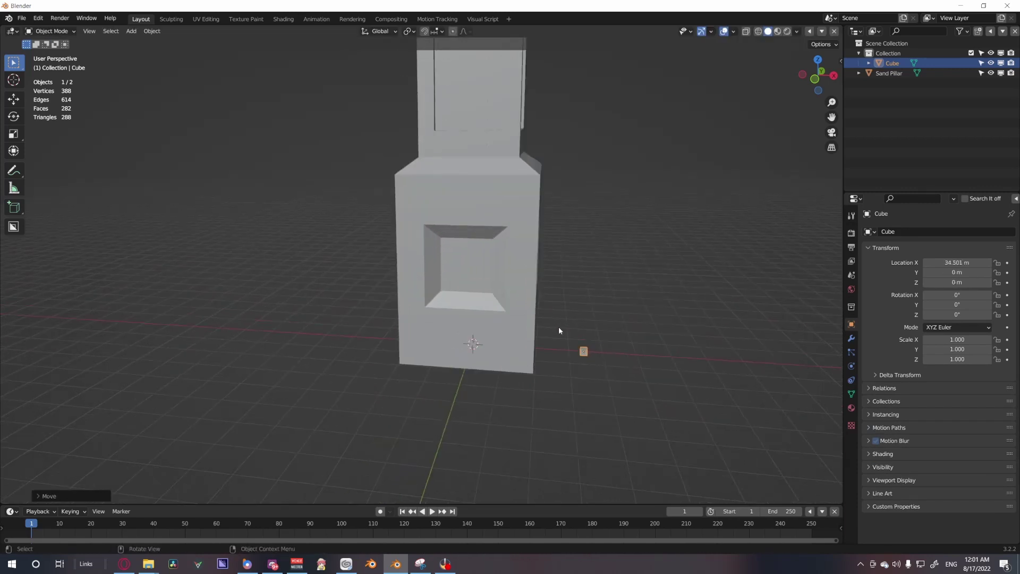
Shrink the pillar to match the reference cube and apply its scale.
{"action": "left_click", "coordinate": [535, 203]}
{"action": "key", "text": "s"}
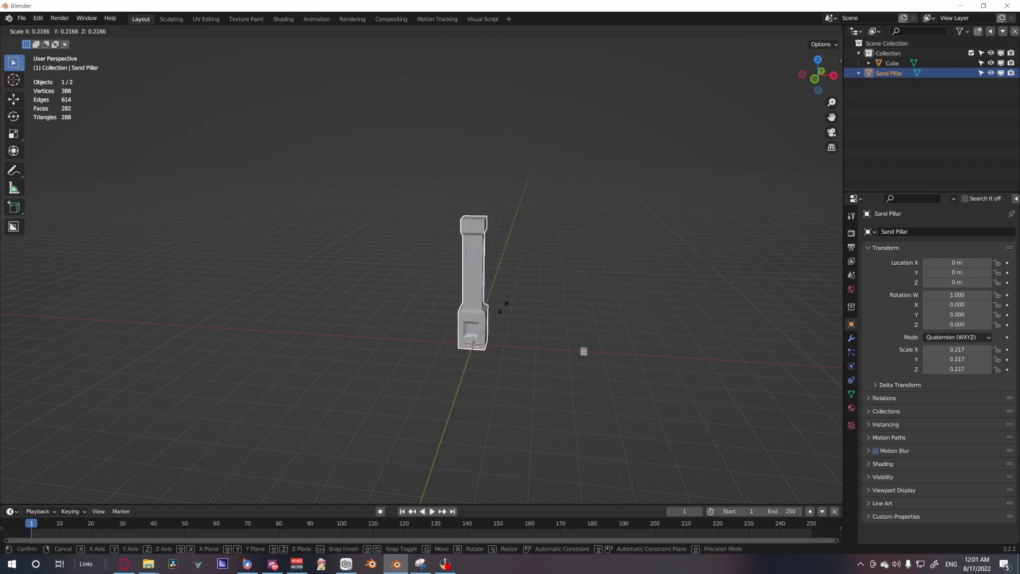
{"action": "left_click", "coordinate": [499, 333]}
{"action": "middle_click_drag", "start_coordinate": [499, 333], "coordinate": [499, 276]}
{"action": "scroll", "coordinate": [499, 276], "scroll_direction": "up", "scroll_amount": 3}
{"action": "middle_click_drag", "start_coordinate": [620, 273], "coordinate": [718, 328]}
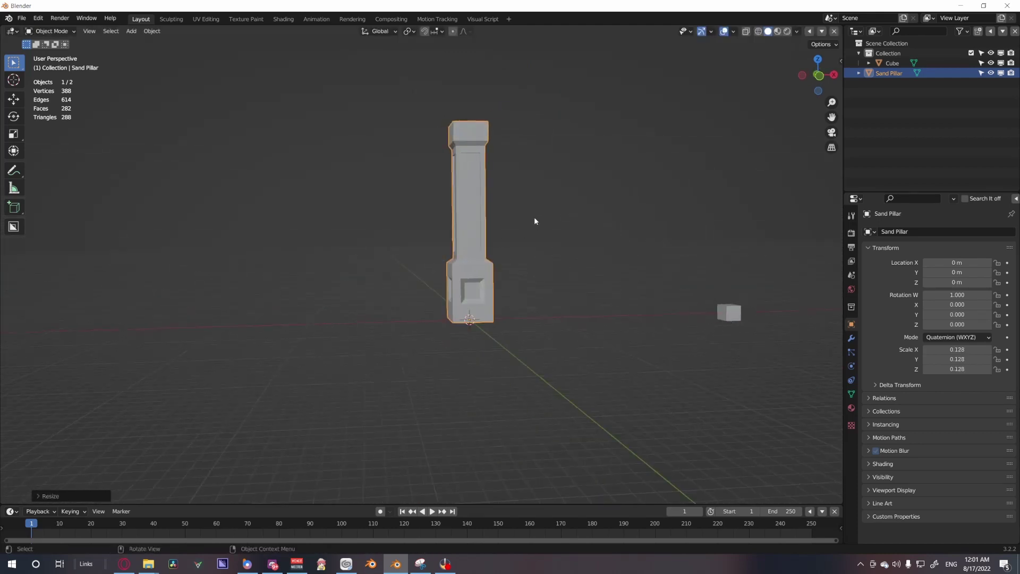
{"action": "key", "text": "s"}
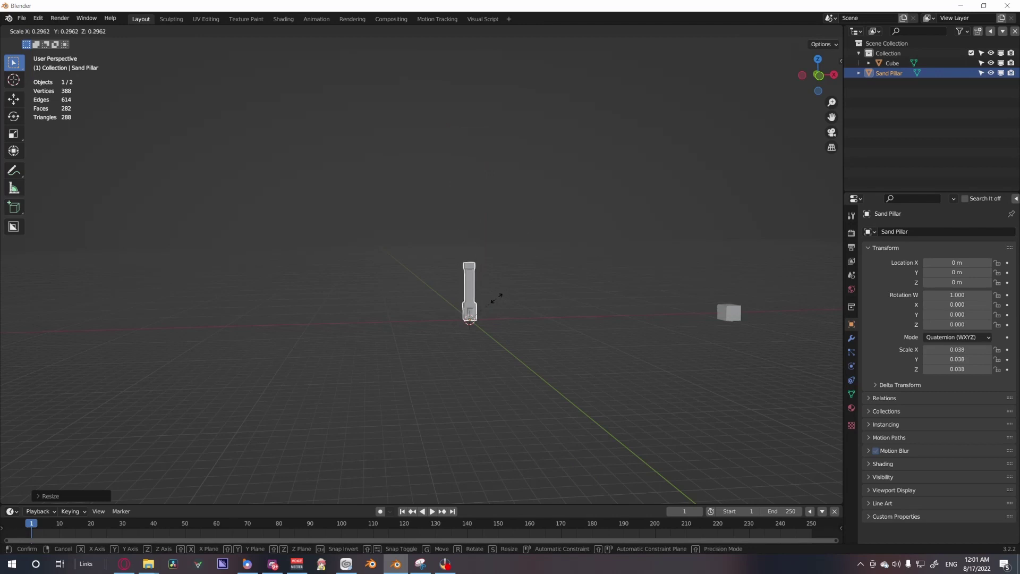
{"action": "left_click", "coordinate": [500, 297]}
{"action": "middle_click_drag", "start_coordinate": [560, 298], "coordinate": [555, 294]}
{"action": "key", "text": "s"}
{"action": "left_click", "coordinate": [534, 300]}
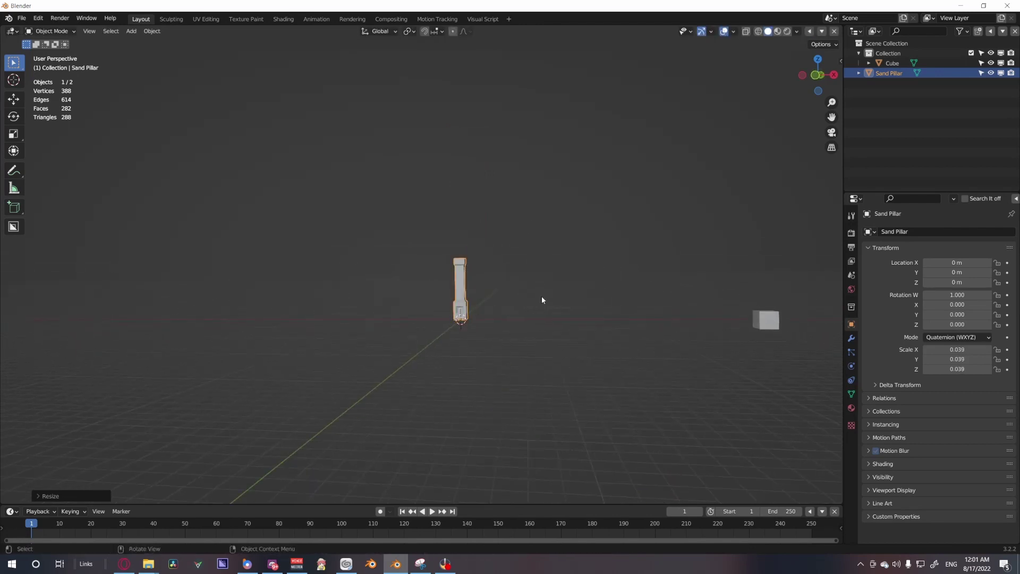
{"action": "key", "text": "ctrl+a"}
{"action": "left_click", "coordinate": [540, 296]}
Delete the reference cube and frame the pillar in the view.
{"action": "left_click", "coordinate": [766, 320]}
{"action": "key", "text": "x"}
{"action": "left_click", "coordinate": [758, 316]}
{"action": "key", "text": "a"}
{"action": "key", "text": "KP_Decimal"}
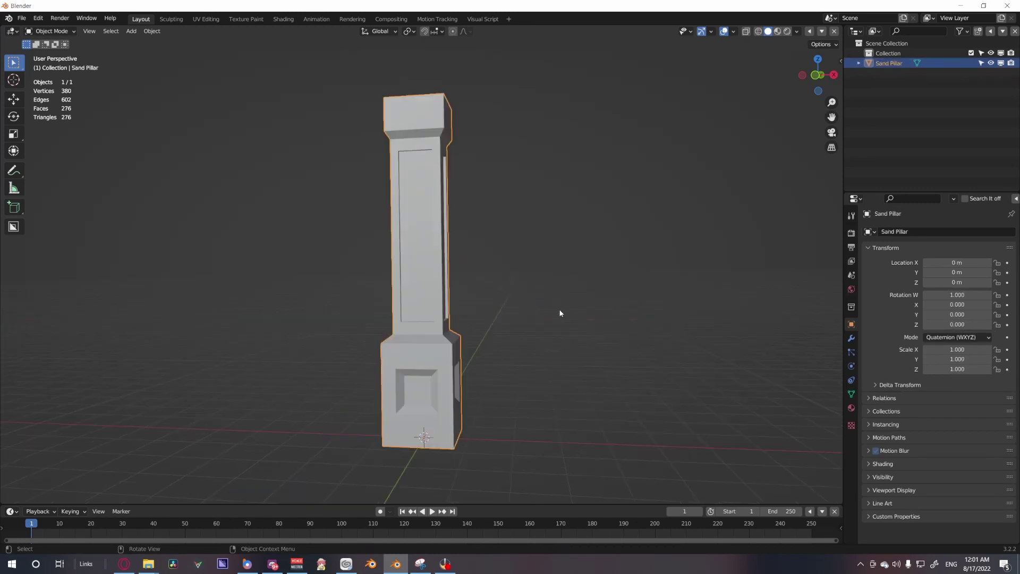
{"action": "middle_click_drag", "start_coordinate": [554, 316], "coordinate": [496, 330]}
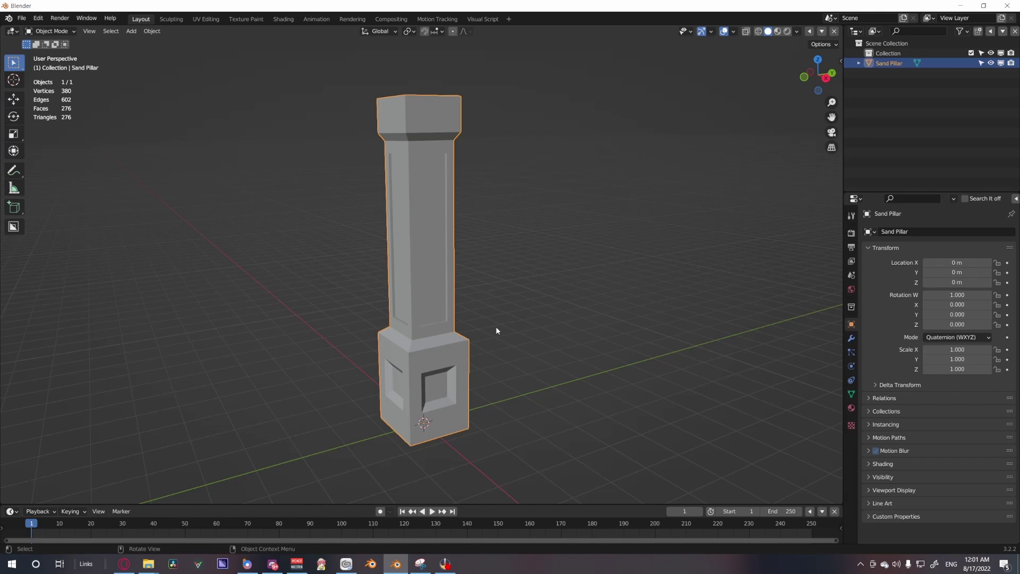
{"action": "middle_click_drag", "start_coordinate": [489, 325], "coordinate": [466, 299]}
{"action": "scroll", "coordinate": [467, 299], "scroll_direction": "down", "scroll_amount": 8}
Enlarge the pillar slightly and apply its scale.
{"action": "key", "text": "s"}
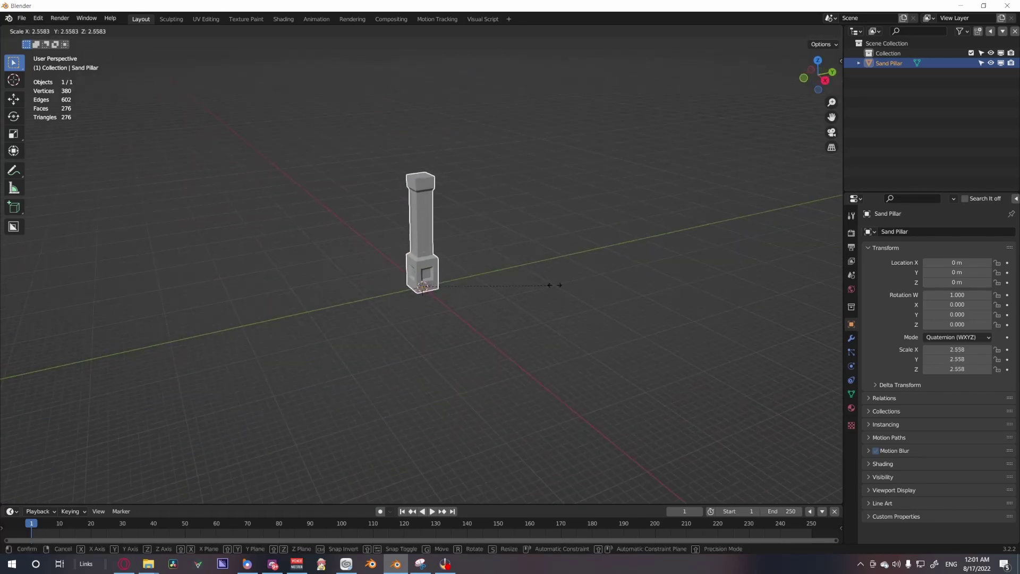
{"action": "left_click", "coordinate": [558, 285]}
{"action": "key", "text": "ctrl+a"}
{"action": "left_click", "coordinate": [503, 267]}
{"action": "scroll", "coordinate": [455, 290], "scroll_direction": "up", "scroll_amount": 4}
Add a second reference cube, move it along Y in side view, then delete it.
{"action": "key", "text": "shift+a"}
{"action": "left_click", "coordinate": [539, 292]}
{"action": "key", "text": "KP_3"}
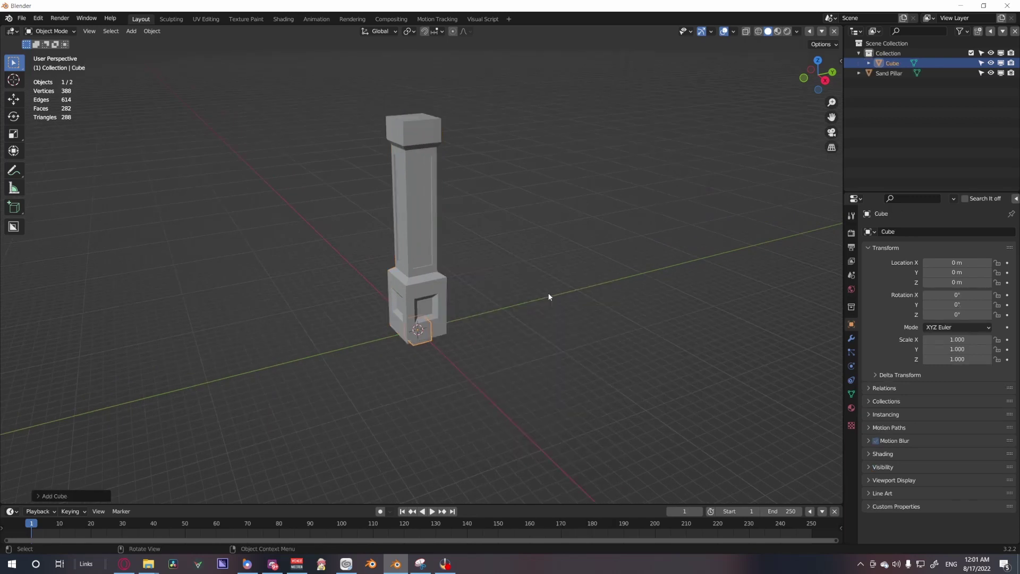
{"action": "key", "text": "g"}
{"action": "key", "text": "y"}
{"action": "left_click", "coordinate": [506, 322]}
{"action": "key", "text": "x"}
{"action": "left_click", "coordinate": [569, 244]}
Shrink the pillar slightly to about 0.76 and apply the scale.
{"action": "left_click", "coordinate": [419, 263]}
{"action": "key", "text": "KP_1"}
{"action": "middle_click_drag", "start_coordinate": [550, 298], "coordinate": [515, 327]}
{"action": "key", "text": "s"}
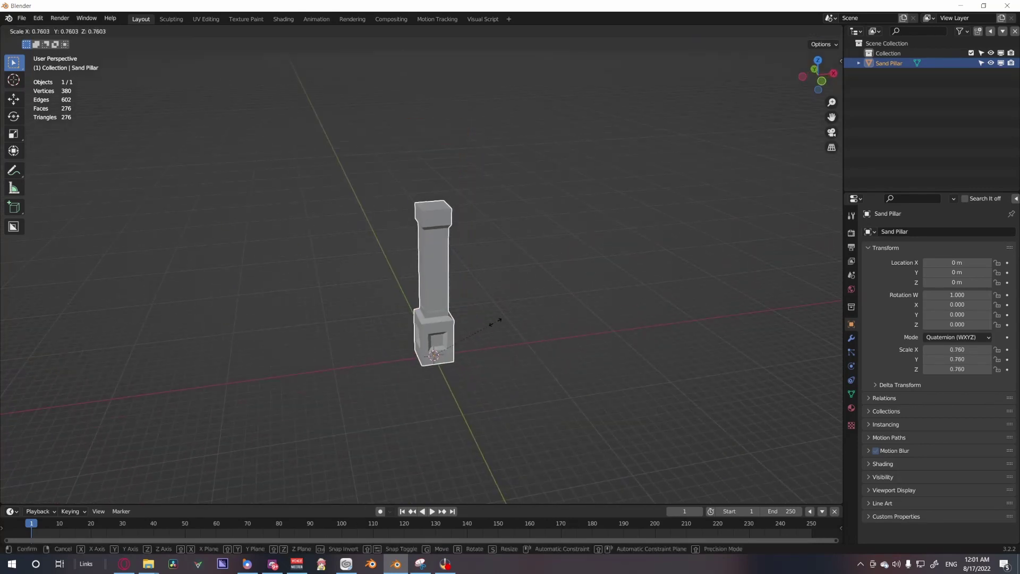
{"action": "left_click", "coordinate": [486, 322]}
{"action": "key", "text": "ctrl+a"}
{"action": "left_click", "coordinate": [495, 326]}
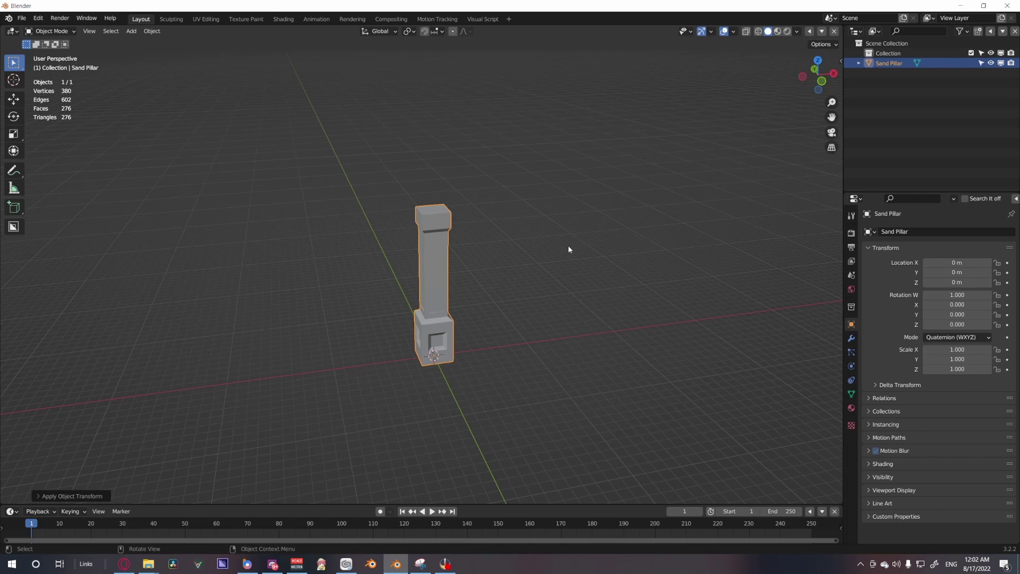
{"action": "scroll", "coordinate": [434, 273], "scroll_direction": "up", "scroll_amount": 3}
Inspect the pillar's mesh in Edit Mode, then return to Object Mode.
{"action": "key", "text": "Tab"}
{"action": "scroll", "coordinate": [435, 274], "scroll_direction": "up", "scroll_amount": 3}
{"action": "mouse_move", "coordinate": [446, 285]}
{"action": "middle_mouse_down"}
{"action": "mouse_move", "coordinate": [532, 298]}
{"action": "mouse_move", "coordinate": [585, 333]}
{"action": "mouse_move", "coordinate": [490, 323]}
{"action": "mouse_move", "coordinate": [458, 298]}
{"action": "middle_mouse_up"}
{"action": "key", "text": "Tab"}
{"action": "scroll", "coordinate": [572, 335], "scroll_direction": "down", "scroll_amount": 3}
{"action": "scroll", "coordinate": [480, 319], "scroll_direction": "up", "scroll_amount": 3}
Merge the pillar's duplicate vertices by distance, removing 240 and leaving 140.
{"action": "key", "text": "Tab"}
{"action": "left_click", "coordinate": [184, 32]}
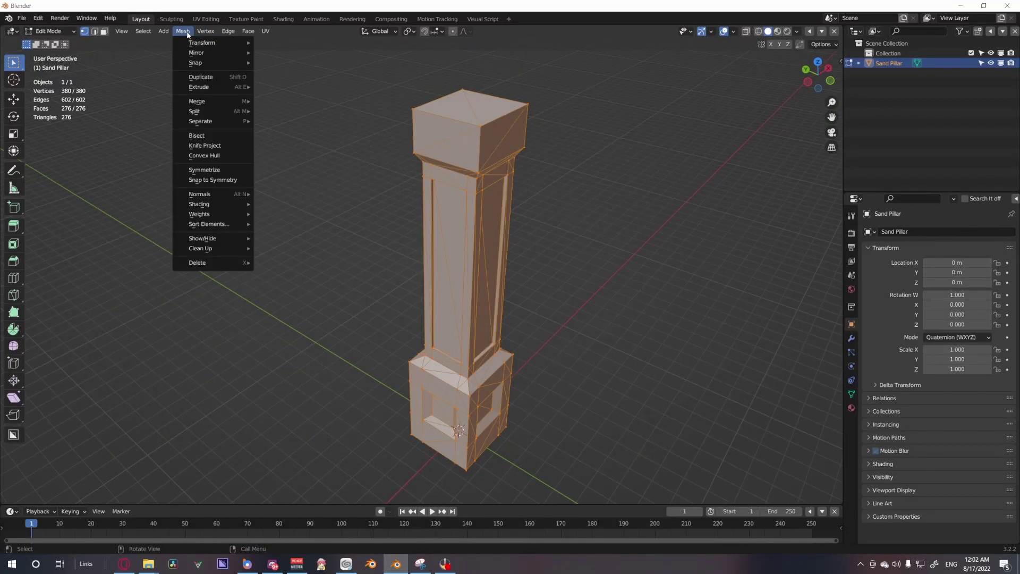
{"action": "mouse_move", "coordinate": [204, 249]}
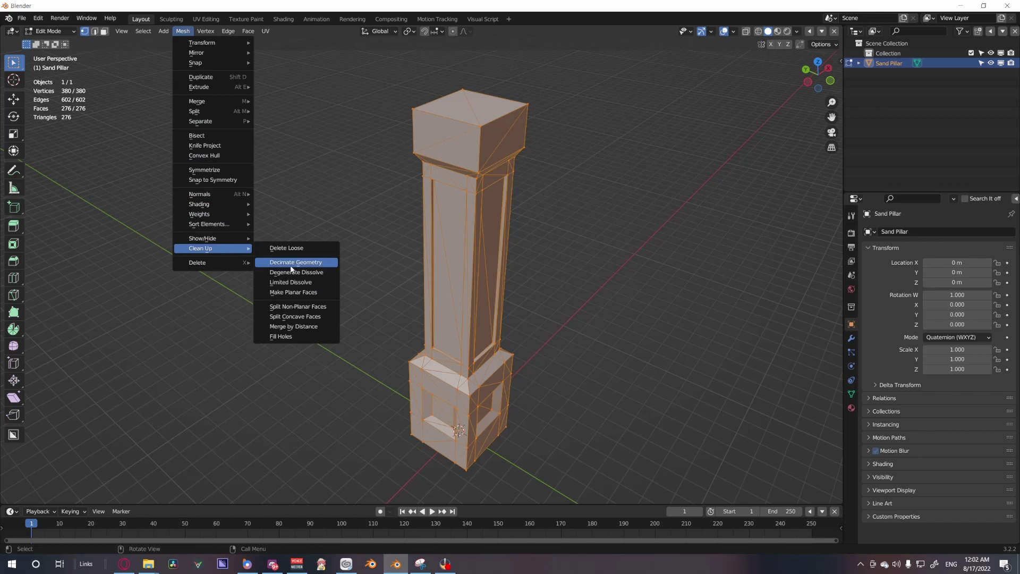
{"action": "left_click", "coordinate": [295, 329]}
{"action": "key", "text": "Tab"}
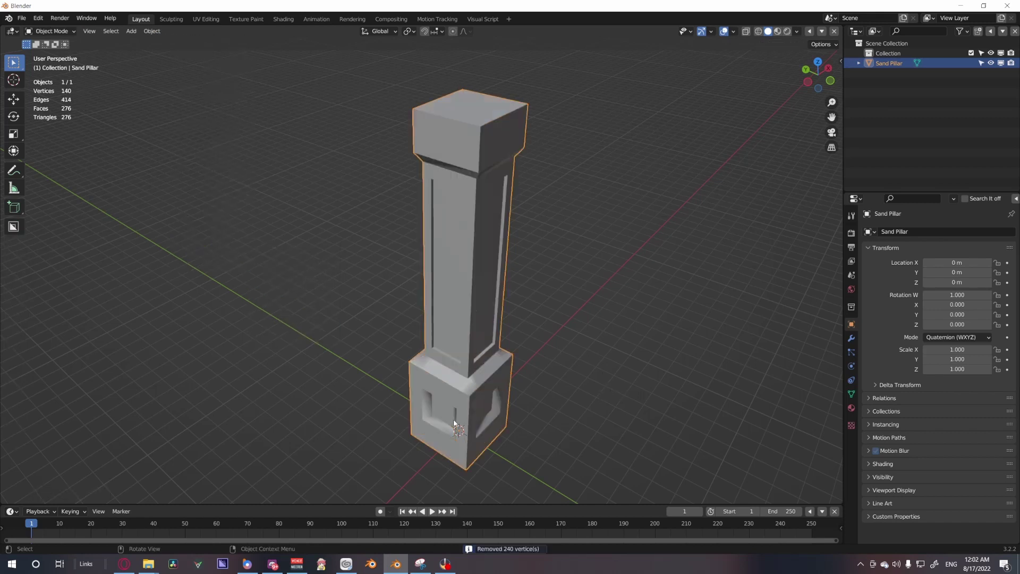
{"action": "middle_click_drag", "start_coordinate": [532, 390], "coordinate": [493, 391]}
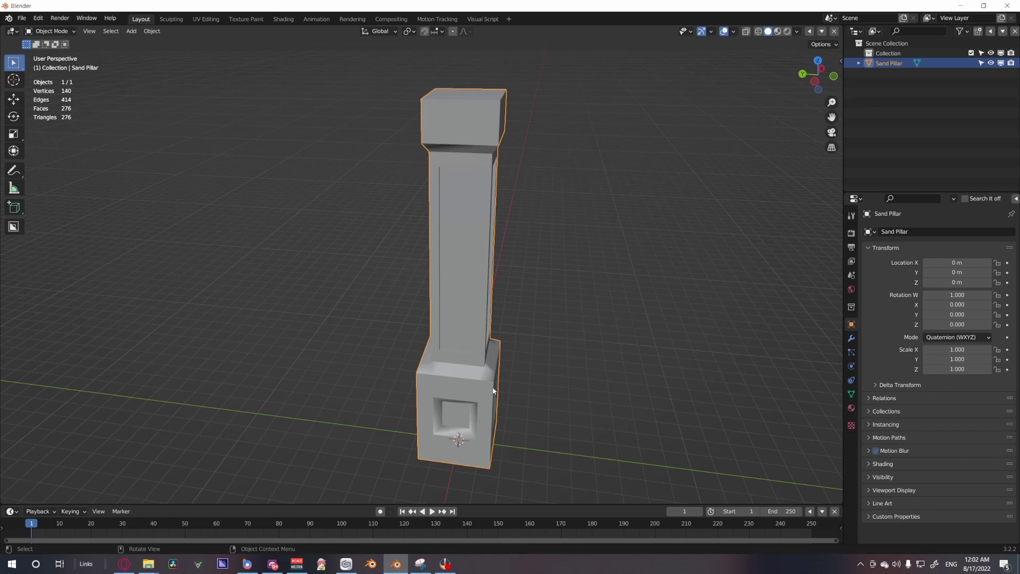
Set the pillar's origin to its geometry, face it frontally and show the sidebar.
{"action": "left_click", "coordinate": [152, 31]}
{"action": "mouse_move", "coordinate": [169, 53]}
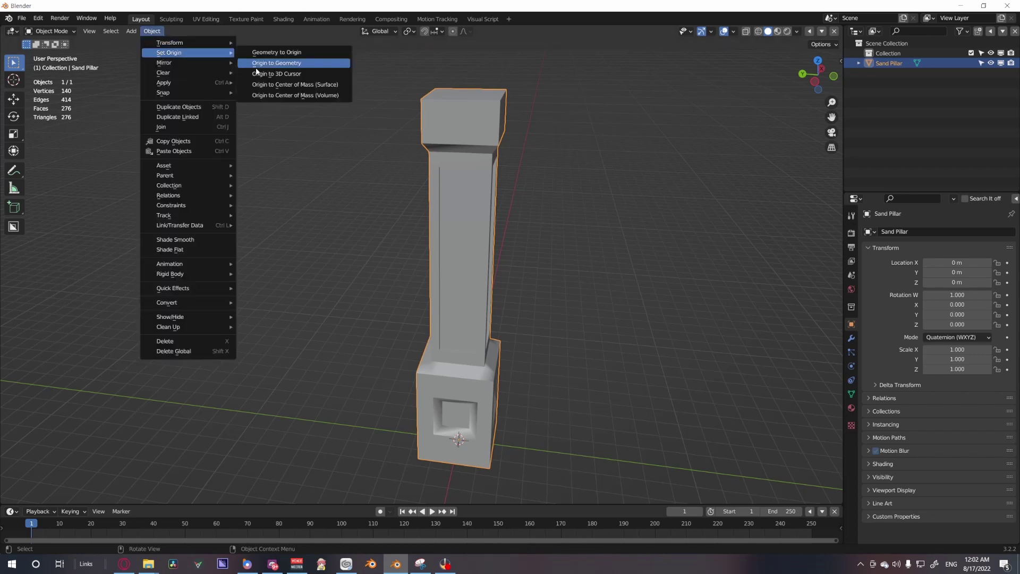
{"action": "left_click", "coordinate": [259, 64]}
{"action": "middle_click_drag", "start_coordinate": [528, 323], "coordinate": [441, 343]}
{"action": "key", "text": "n"}
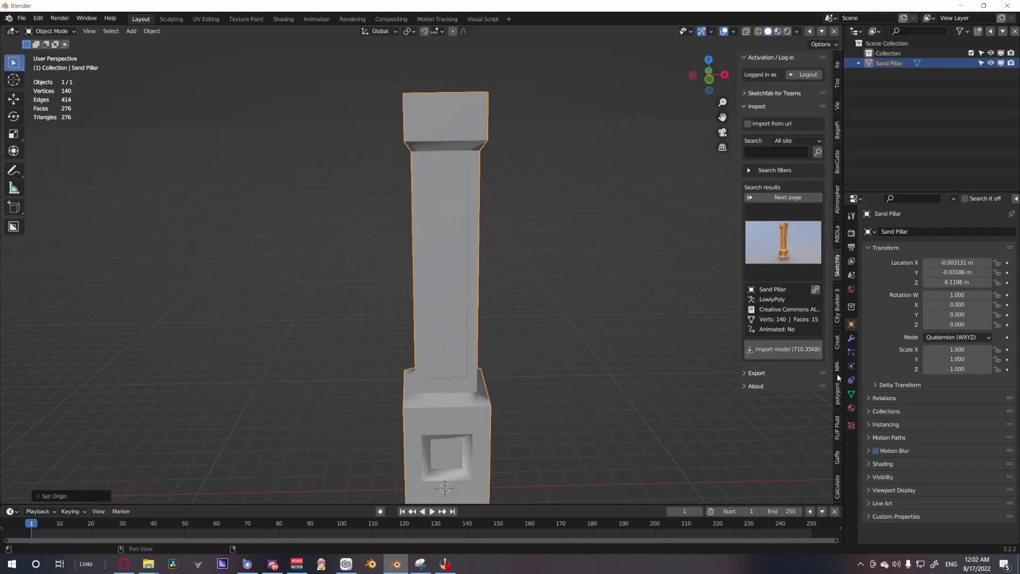
In the RBDLab tab, start annotating from Paint Tools > Annotate.
{"action": "left_click", "coordinate": [839, 236]}
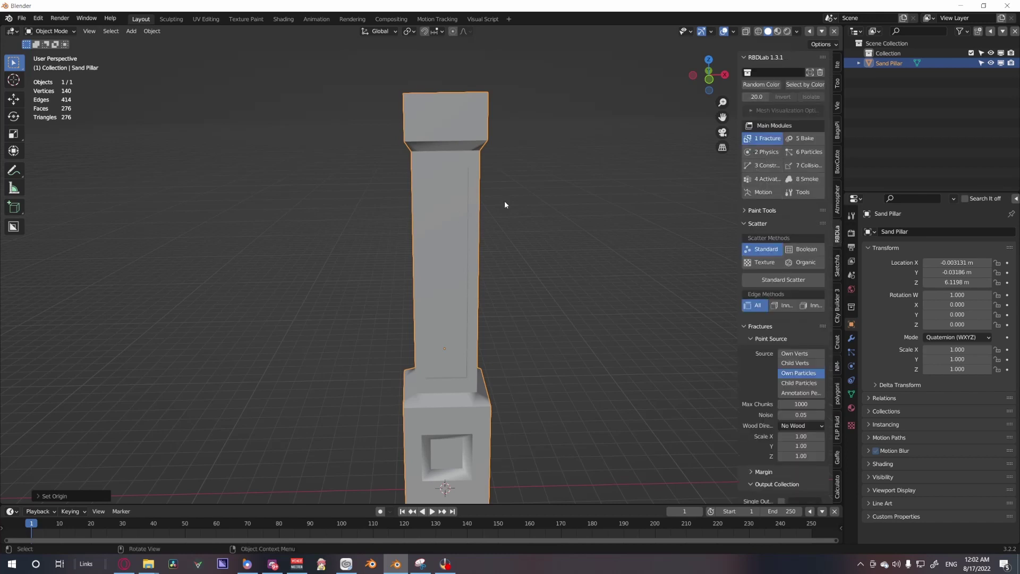
{"action": "left_click", "coordinate": [775, 216]}
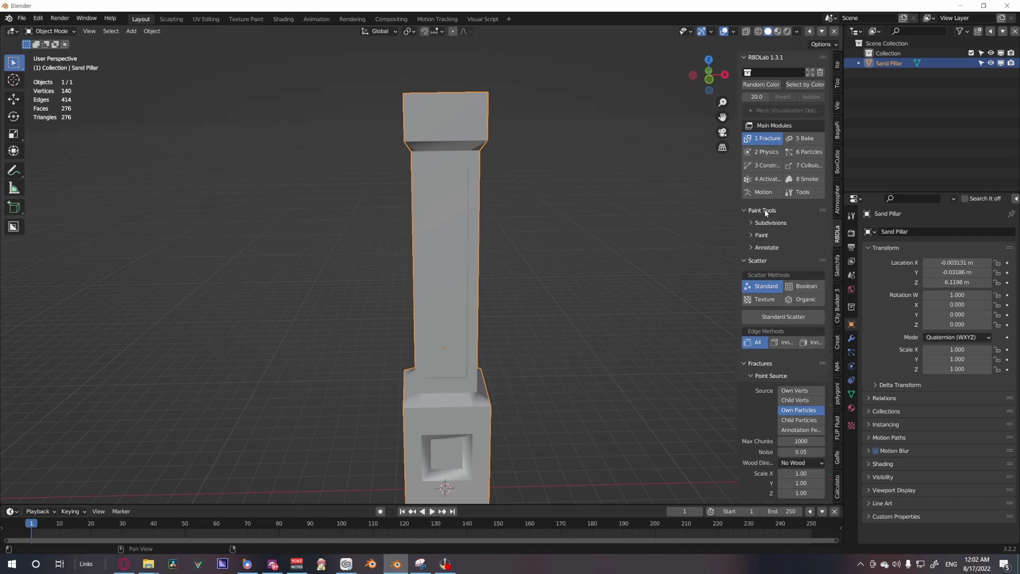
{"action": "left_click", "coordinate": [779, 247]}
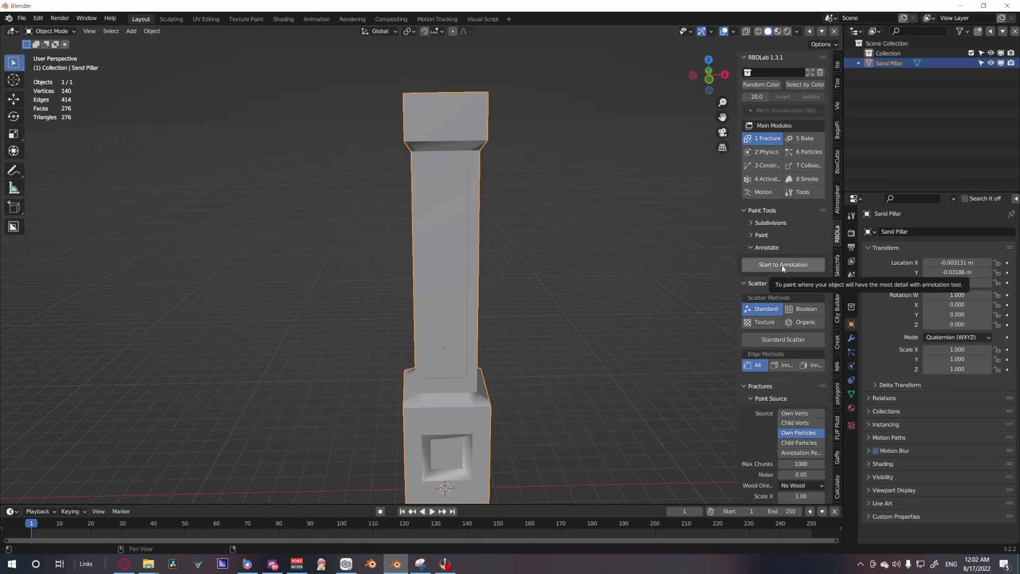
{"action": "left_click", "coordinate": [784, 268]}
Draw blue annotation strokes marking an impact spot on the middle of the pillar's shaft.
{"action": "mouse_move", "coordinate": [481, 318]}
{"action": "middle_mouse_down"}
{"action": "mouse_move", "coordinate": [466, 317]}
{"action": "mouse_move", "coordinate": [524, 313]}
{"action": "mouse_move", "coordinate": [482, 311]}
{"action": "mouse_move", "coordinate": [444, 289]}
{"action": "middle_mouse_up"}
{"action": "mouse_move", "coordinate": [438, 227]}
{"action": "left_mouse_down"}
{"action": "mouse_move", "coordinate": [444, 304]}
{"action": "mouse_move", "coordinate": [427, 269]}
{"action": "mouse_move", "coordinate": [458, 268]}
{"action": "mouse_move", "coordinate": [430, 280]}
{"action": "mouse_move", "coordinate": [452, 280]}
{"action": "mouse_move", "coordinate": [453, 260]}
{"action": "mouse_move", "coordinate": [436, 275]}
{"action": "left_mouse_up"}
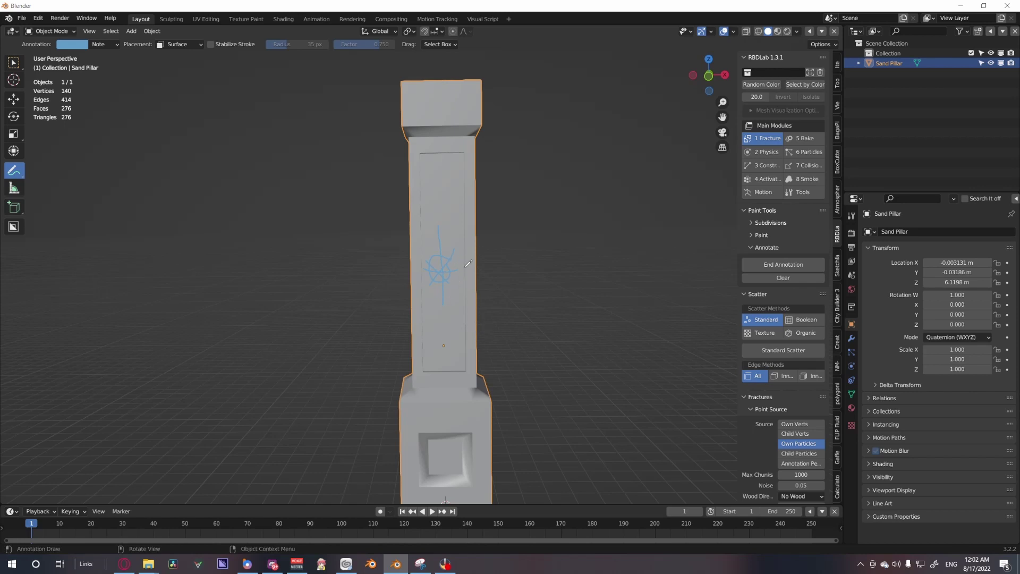
{"action": "mouse_move", "coordinate": [422, 272]}
{"action": "middle_mouse_down"}
{"action": "mouse_move", "coordinate": [476, 268]}
{"action": "mouse_move", "coordinate": [410, 277]}
{"action": "mouse_move", "coordinate": [456, 242]}
{"action": "middle_mouse_up"}
{"action": "left_click_drag", "start_coordinate": [455, 241], "coordinate": [454, 267]}
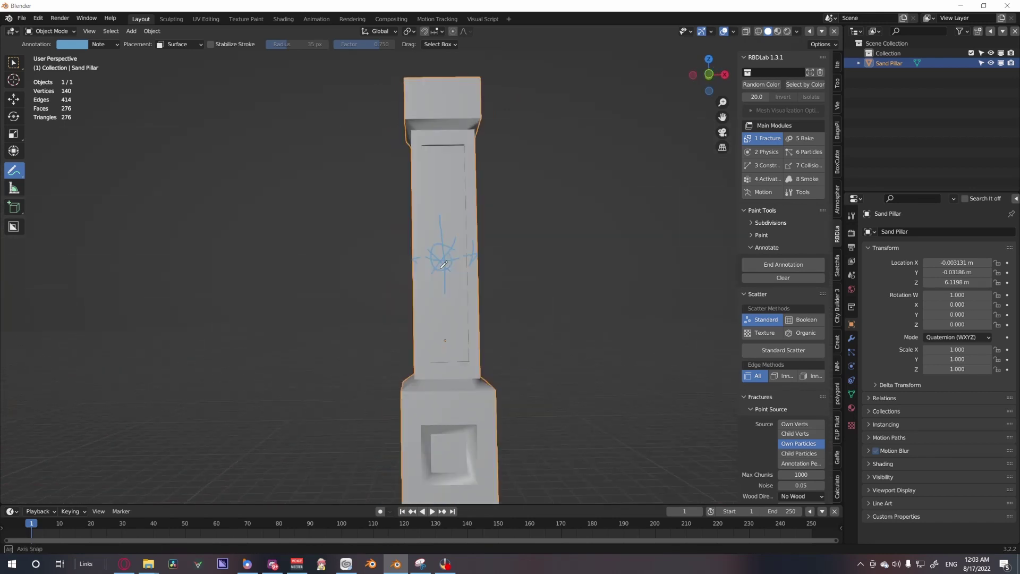
{"action": "left_click_drag", "start_coordinate": [449, 264], "coordinate": [449, 264]}
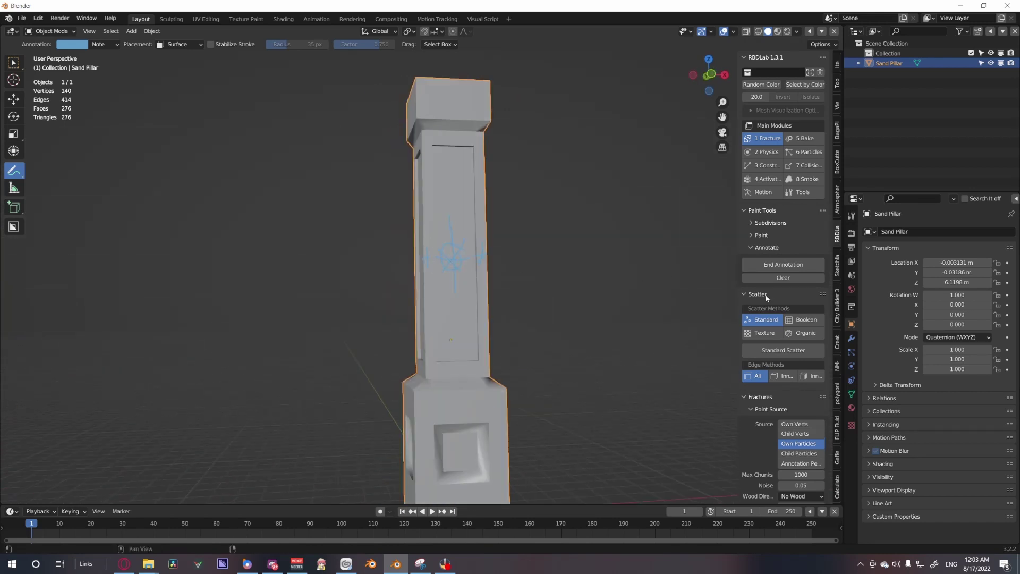
End the annotation and accept a Standard Scatter of 120 points using the strokes.
{"action": "left_click", "coordinate": [779, 265]}
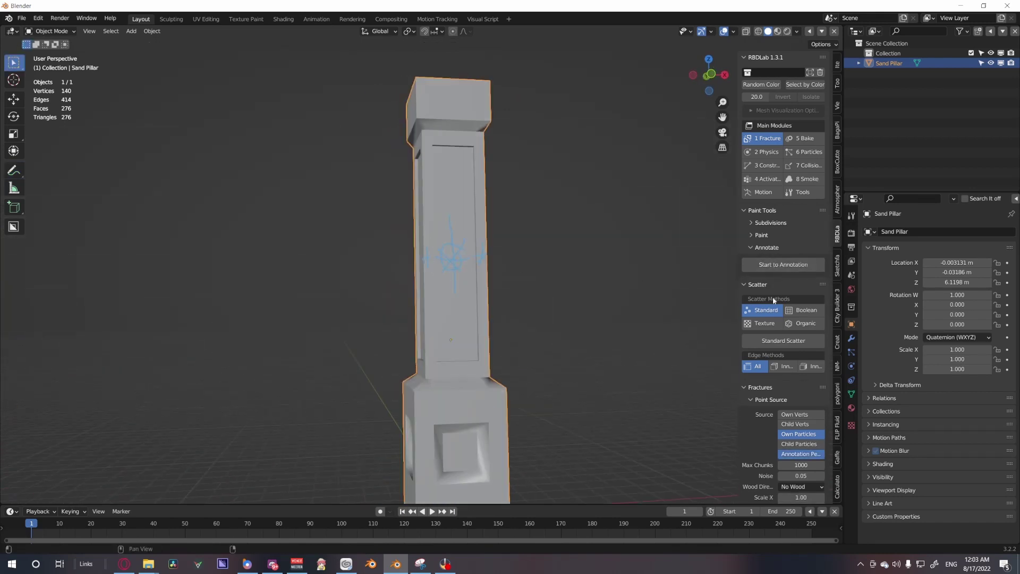
{"action": "left_click", "coordinate": [773, 340]}
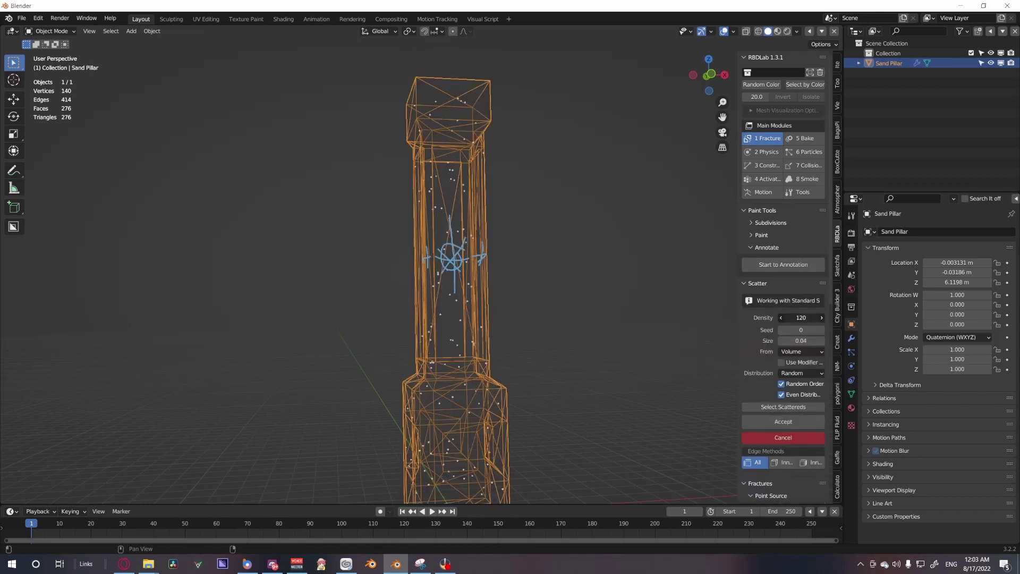
{"action": "left_click", "coordinate": [785, 423]}
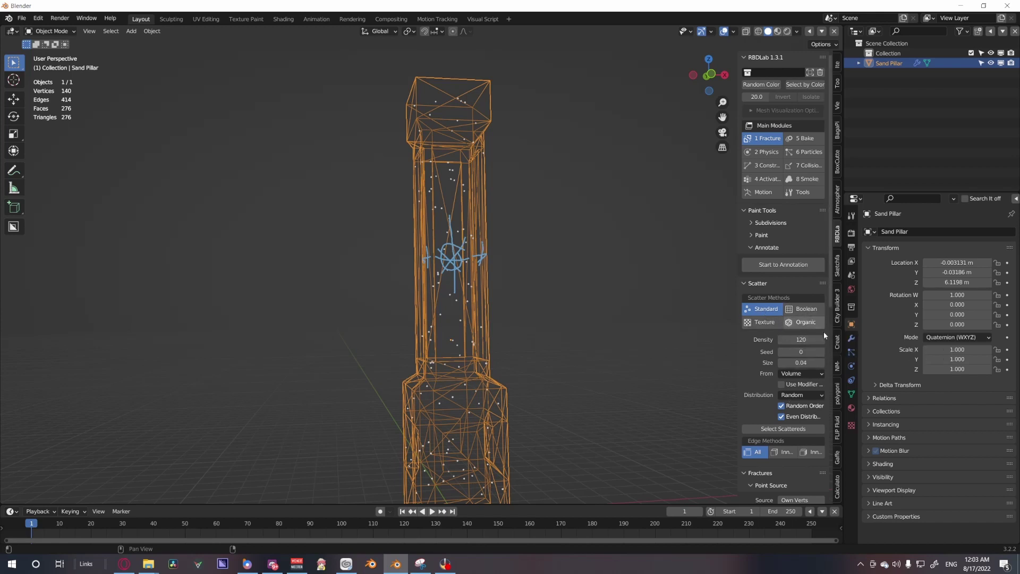
Keep the fracture's Wood Direction set to No Wood.
{"action": "scroll", "coordinate": [771, 415], "scroll_direction": "down", "scroll_amount": 3}
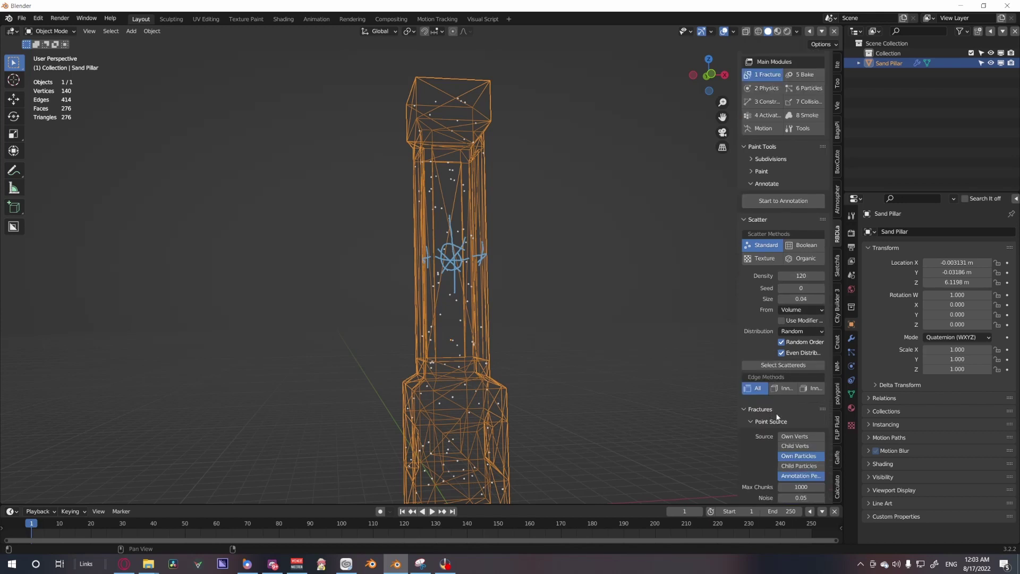
{"action": "scroll", "coordinate": [777, 400], "scroll_direction": "down", "scroll_amount": 5}
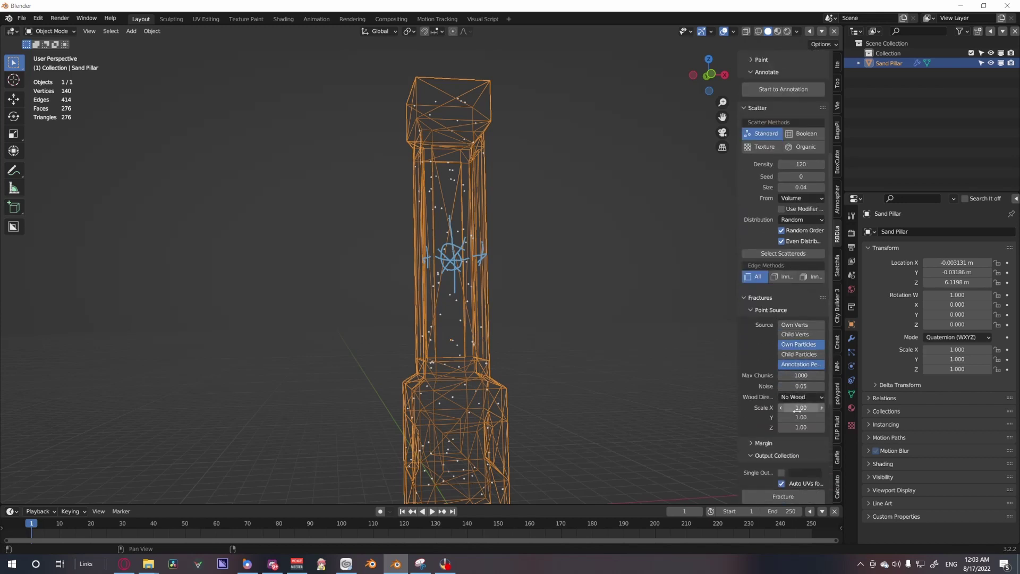
{"action": "scroll", "coordinate": [796, 419], "scroll_direction": "down", "scroll_amount": 2}
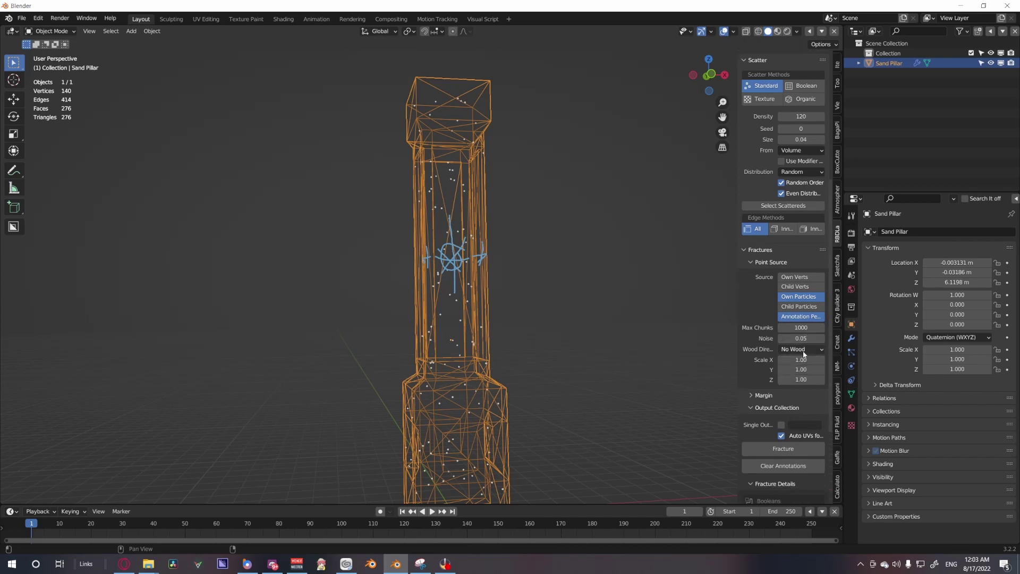
{"action": "left_click", "coordinate": [802, 351]}
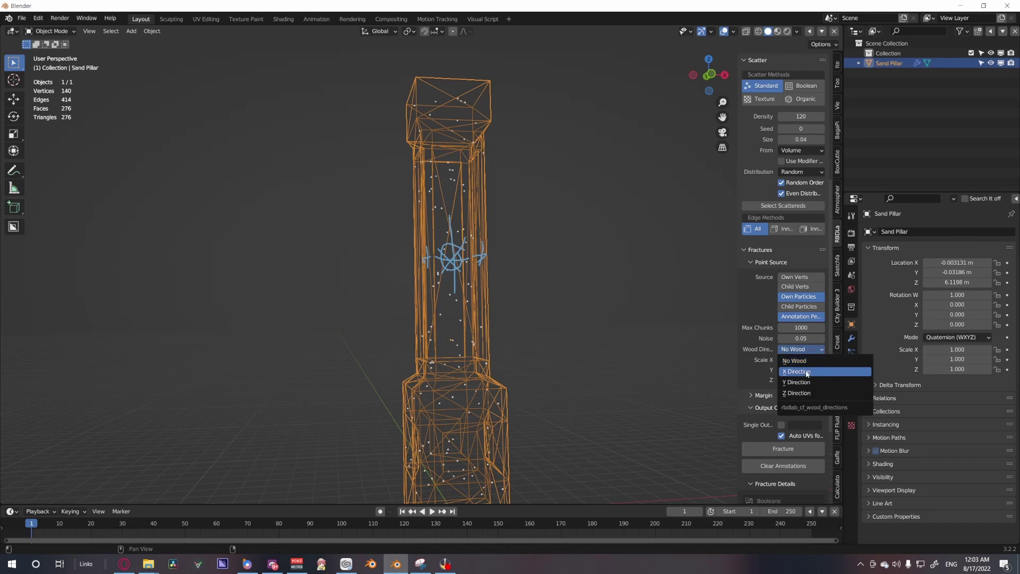
{"action": "left_click", "coordinate": [791, 361]}
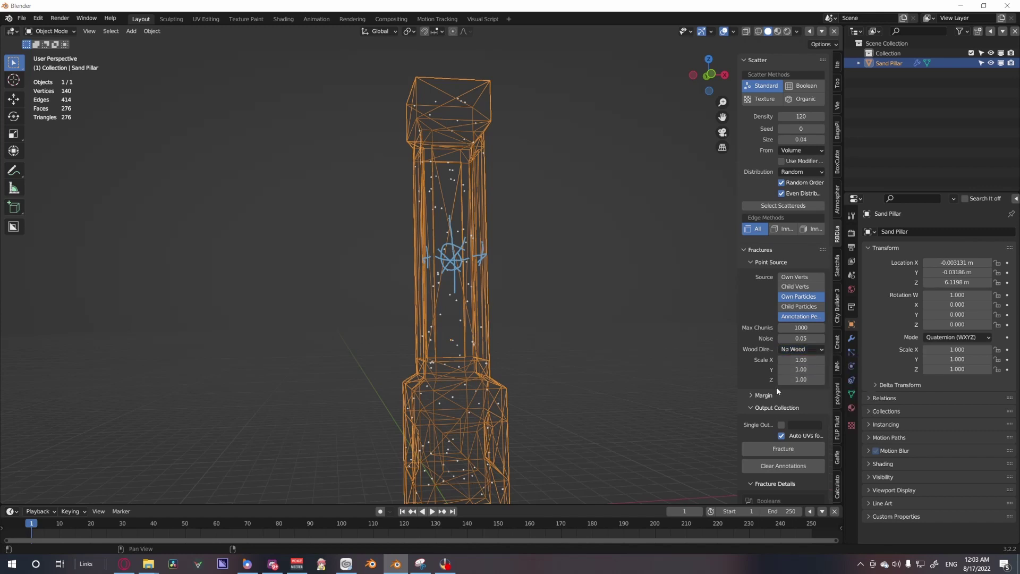
{"action": "scroll", "coordinate": [787, 355], "scroll_direction": "down", "scroll_amount": 3}
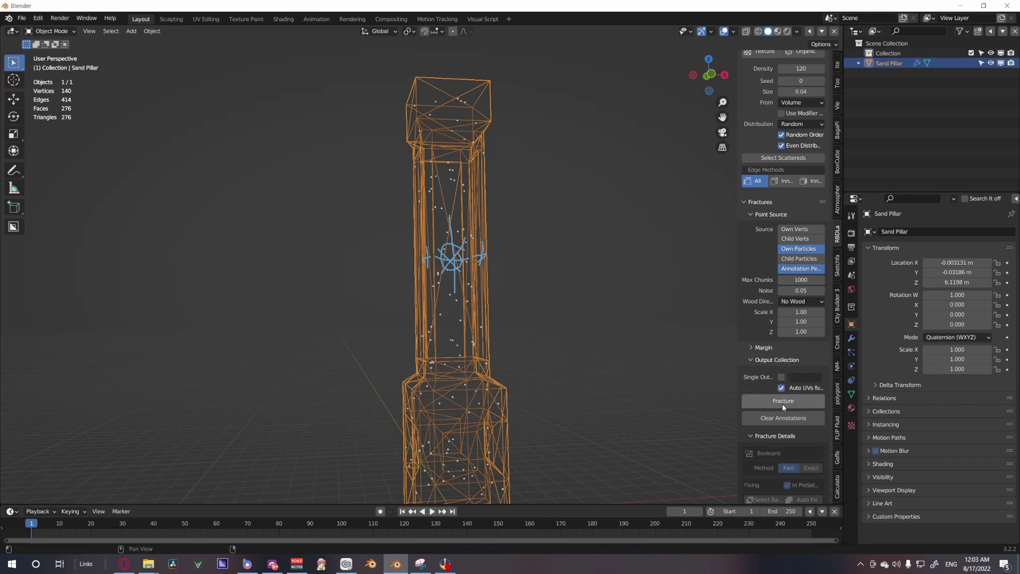
Fracture the pillar into 298 cells, inspect the chunks, and clear the annotation strokes.
{"action": "left_click", "coordinate": [782, 402]}
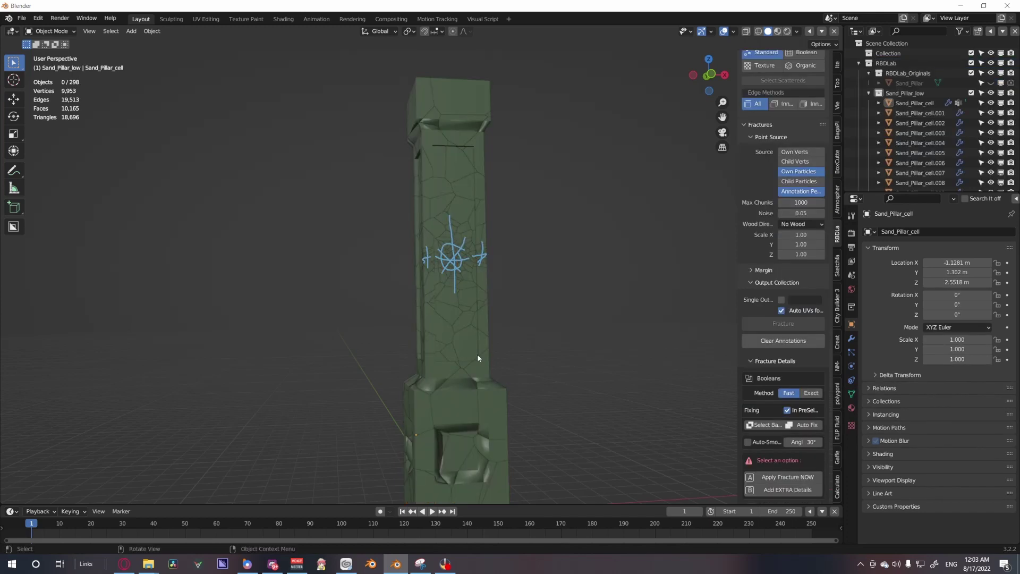
{"action": "middle_click_drag", "start_coordinate": [470, 355], "coordinate": [537, 436]}
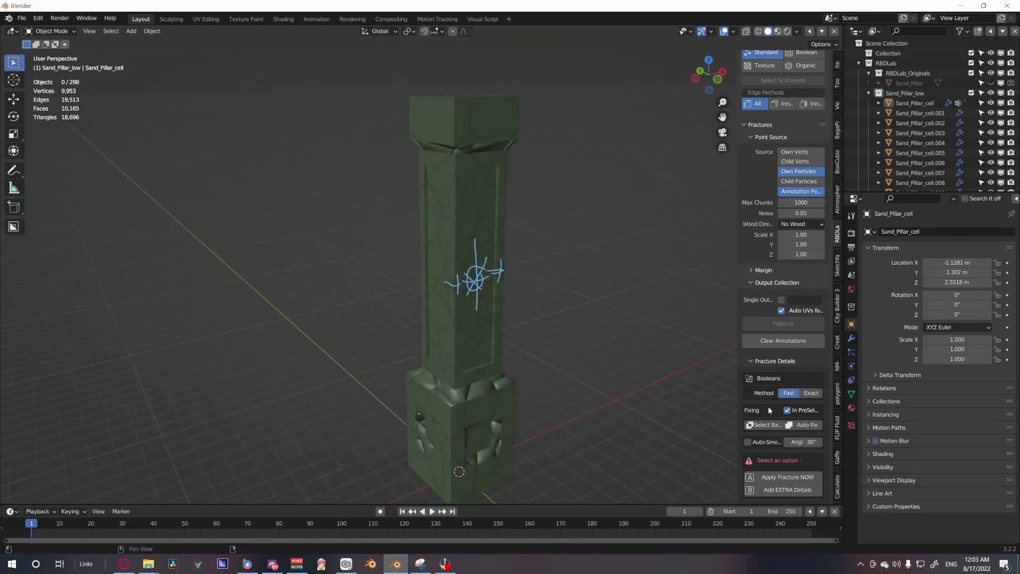
{"action": "mouse_move", "coordinate": [701, 421]}
{"action": "middle_mouse_down"}
{"action": "mouse_move", "coordinate": [560, 409]}
{"action": "mouse_move", "coordinate": [547, 447]}
{"action": "mouse_move", "coordinate": [518, 460]}
{"action": "mouse_move", "coordinate": [537, 381]}
{"action": "mouse_move", "coordinate": [570, 433]}
{"action": "mouse_move", "coordinate": [519, 455]}
{"action": "mouse_move", "coordinate": [461, 371]}
{"action": "mouse_move", "coordinate": [544, 355]}
{"action": "mouse_move", "coordinate": [541, 292]}
{"action": "mouse_move", "coordinate": [569, 392]}
{"action": "mouse_move", "coordinate": [394, 369]}
{"action": "mouse_move", "coordinate": [511, 392]}
{"action": "mouse_move", "coordinate": [420, 351]}
{"action": "mouse_move", "coordinate": [413, 365]}
{"action": "mouse_move", "coordinate": [454, 407]}
{"action": "mouse_move", "coordinate": [457, 272]}
{"action": "mouse_move", "coordinate": [498, 340]}
{"action": "middle_mouse_up"}
{"action": "left_click", "coordinate": [783, 345]}
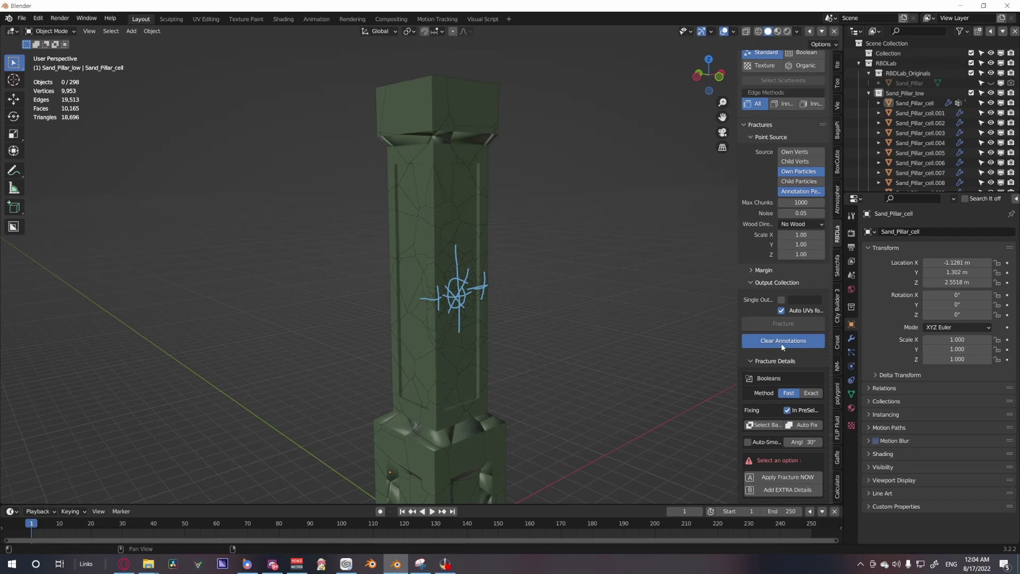
Apply Extra Details (subdivision 2, decimation, soft noise) with Auto-Smooth enabled to the chunks.
{"action": "left_click", "coordinate": [776, 482]}
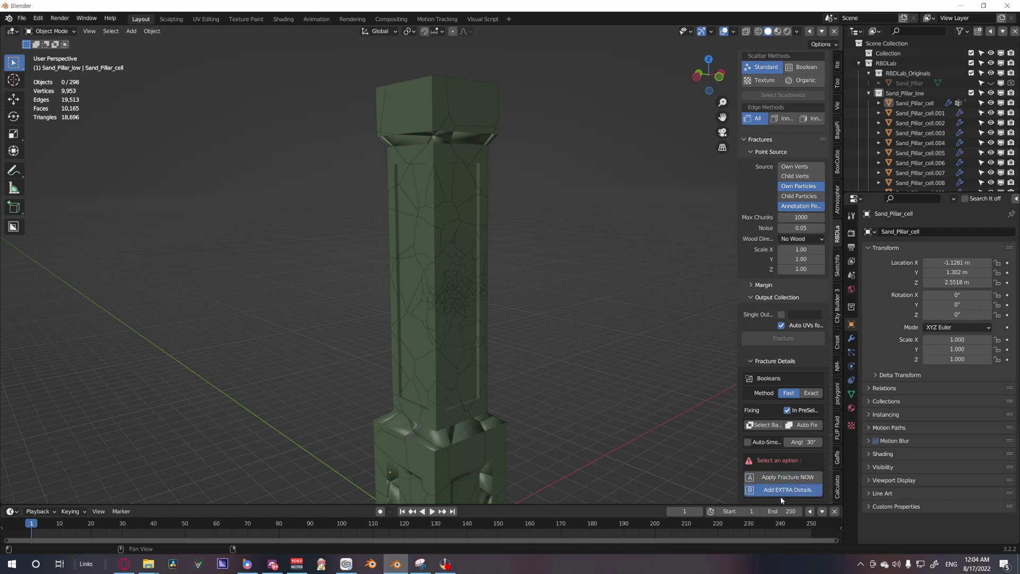
{"action": "scroll", "coordinate": [420, 362], "scroll_direction": "up", "scroll_amount": 5}
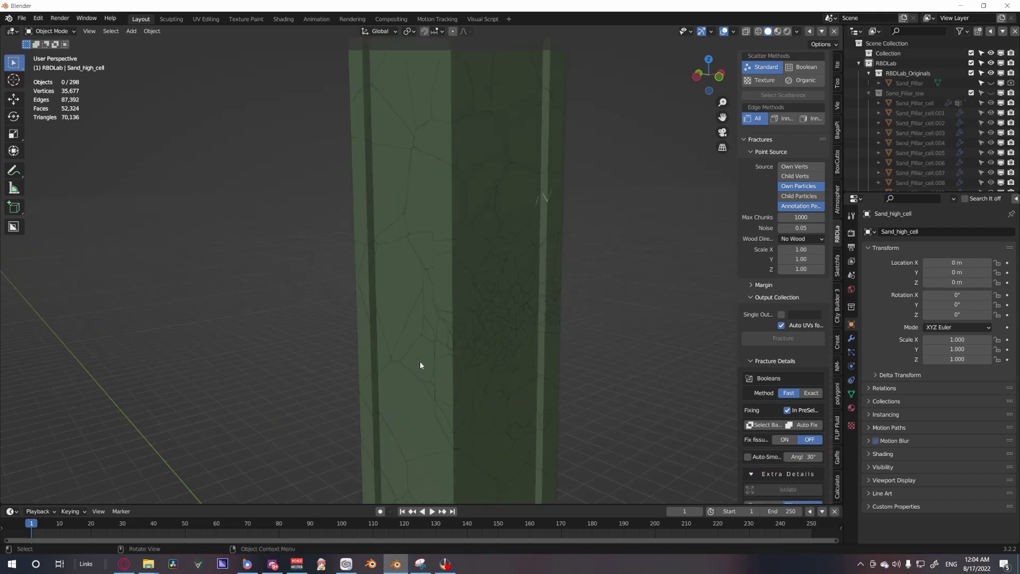
{"action": "key", "text": "z"}
{"action": "left_click", "coordinate": [408, 352]}
{"action": "mouse_move", "coordinate": [407, 352]}
{"action": "middle_mouse_down"}
{"action": "mouse_move", "coordinate": [502, 348]}
{"action": "mouse_move", "coordinate": [483, 349]}
{"action": "middle_mouse_up"}
{"action": "key", "text": "shift+z"}
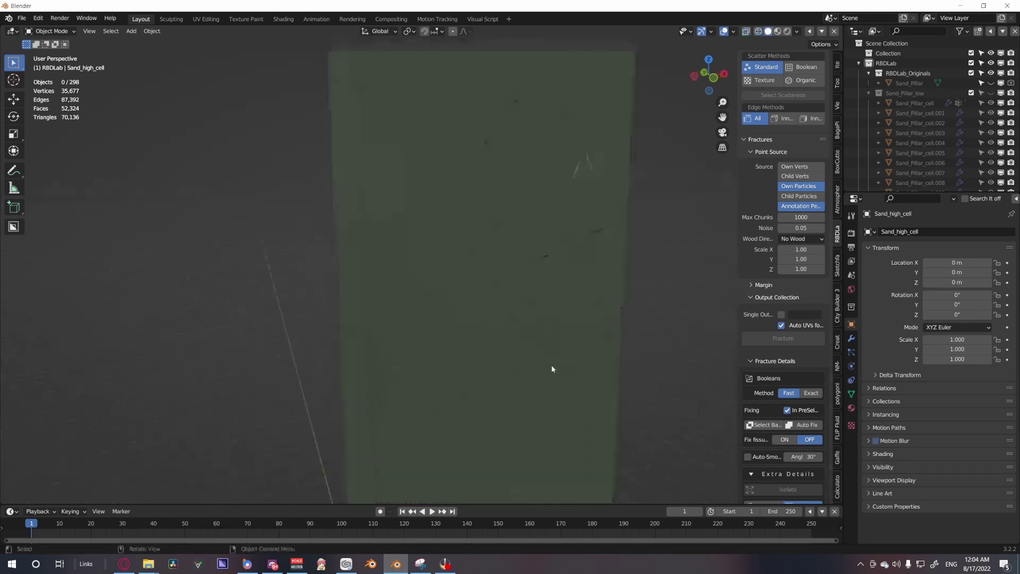
{"action": "scroll", "coordinate": [744, 427], "scroll_direction": "down", "scroll_amount": 5}
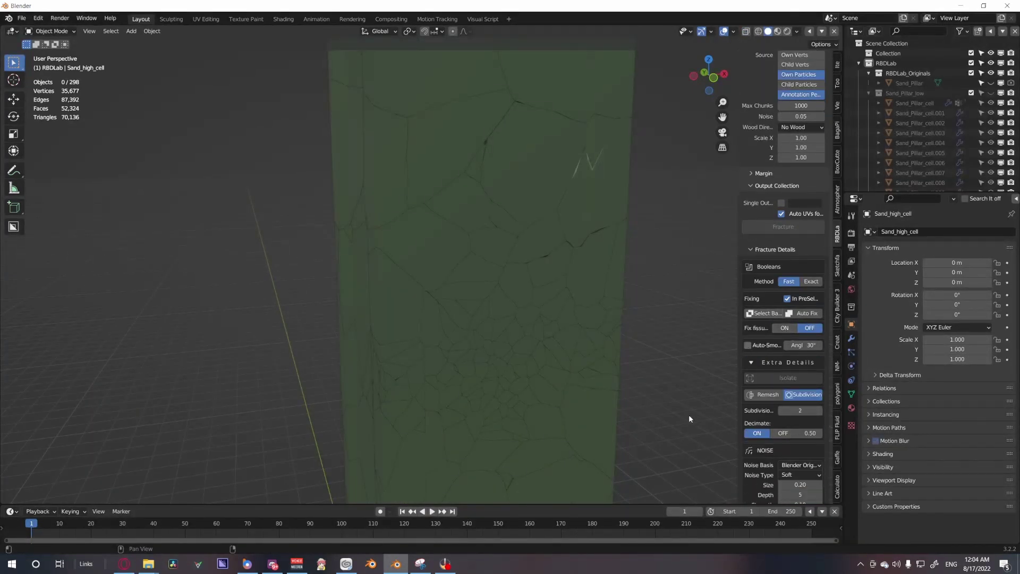
{"action": "left_click", "coordinate": [788, 397]}
{"action": "scroll", "coordinate": [785, 402], "scroll_direction": "down", "scroll_amount": 2}
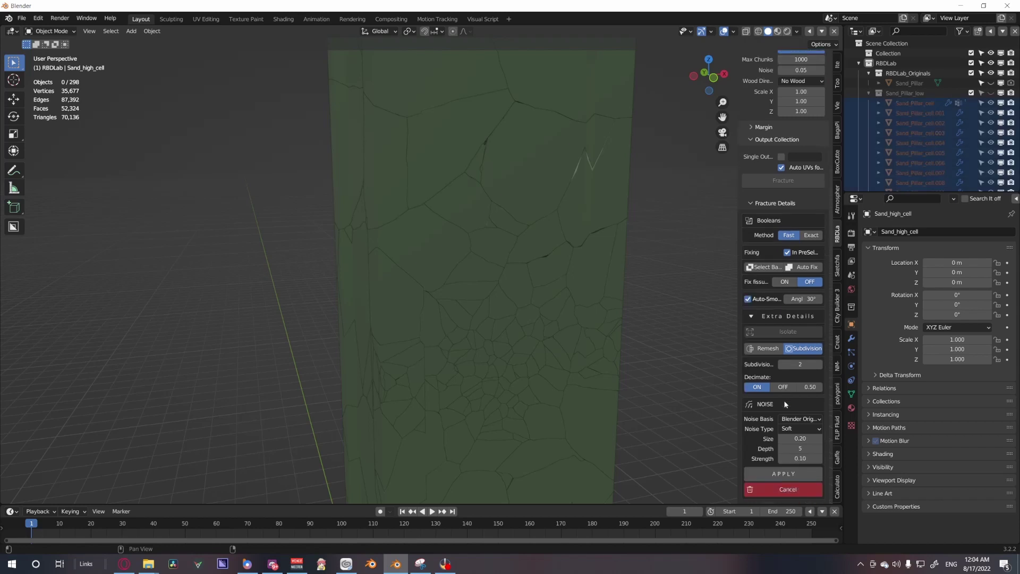
{"action": "left_click", "coordinate": [797, 478]}
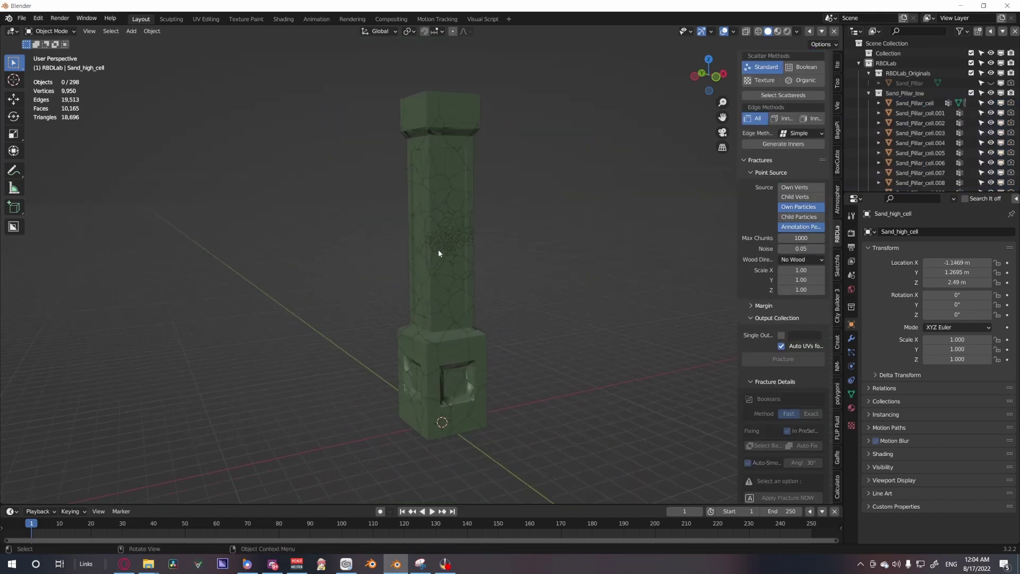
{"action": "left_click", "coordinate": [438, 247]}
{"action": "scroll", "coordinate": [467, 245], "scroll_direction": "up", "scroll_amount": 4}
{"action": "left_click", "coordinate": [518, 234]}
{"action": "key", "text": "g"}
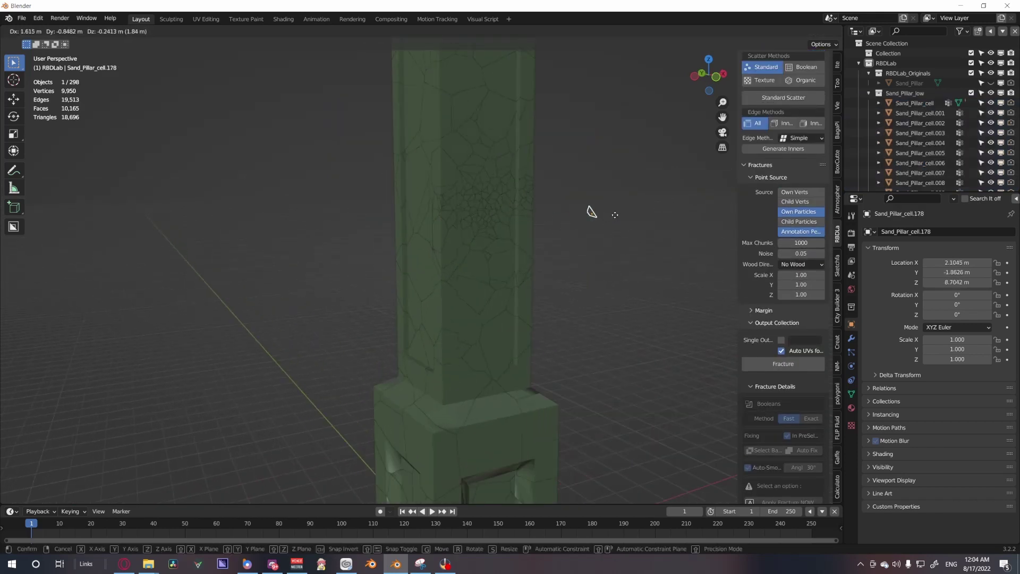
{"action": "key", "text": "Escape"}
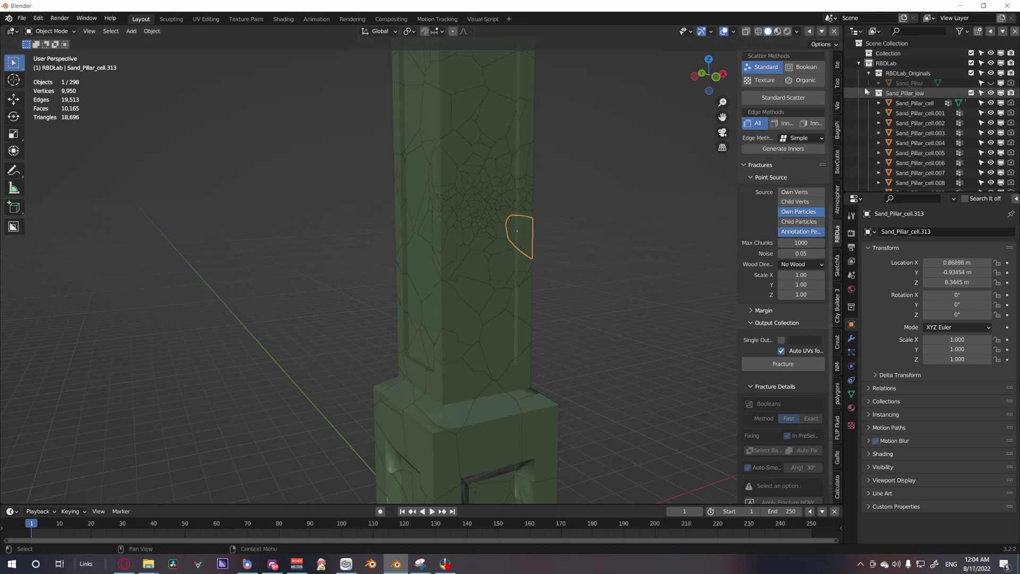
{"action": "left_click", "coordinate": [869, 93]}
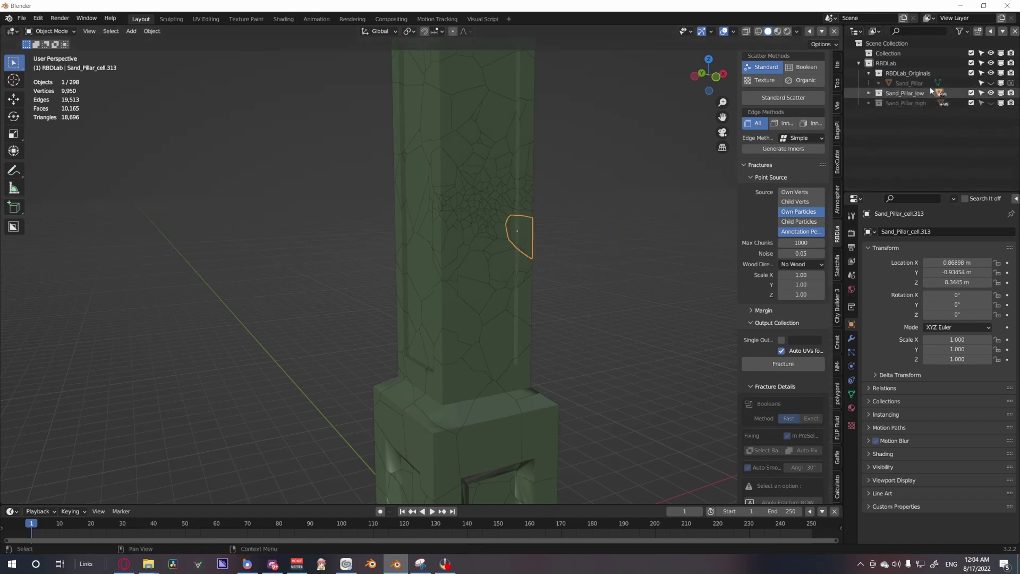
{"action": "left_click", "coordinate": [904, 83]}
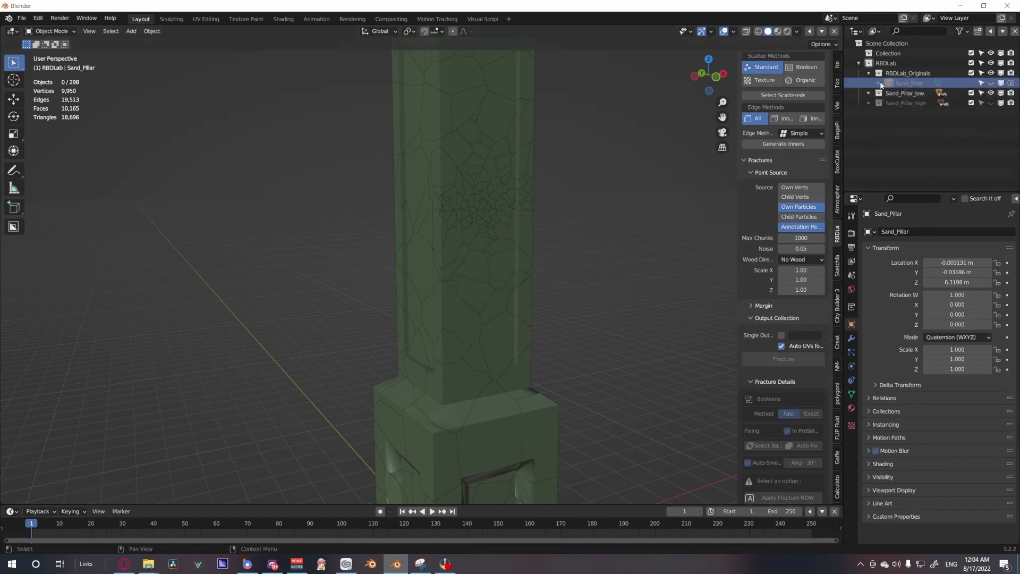
{"action": "left_click", "coordinate": [992, 82]}
{"action": "left_click", "coordinate": [992, 83]}
{"action": "left_click", "coordinate": [911, 95]}
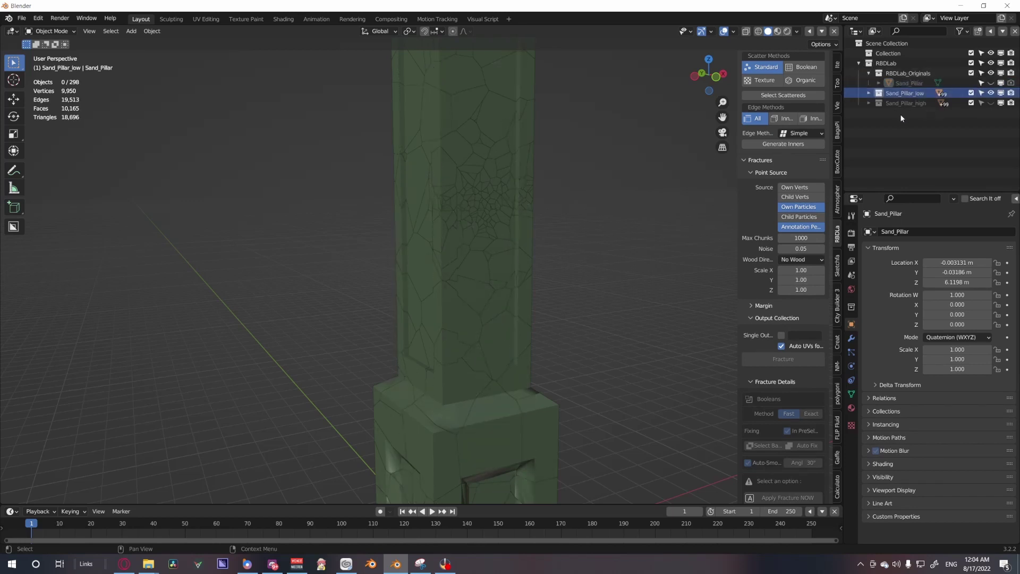
{"action": "scroll", "coordinate": [784, 213], "scroll_direction": "up", "scroll_amount": 10}
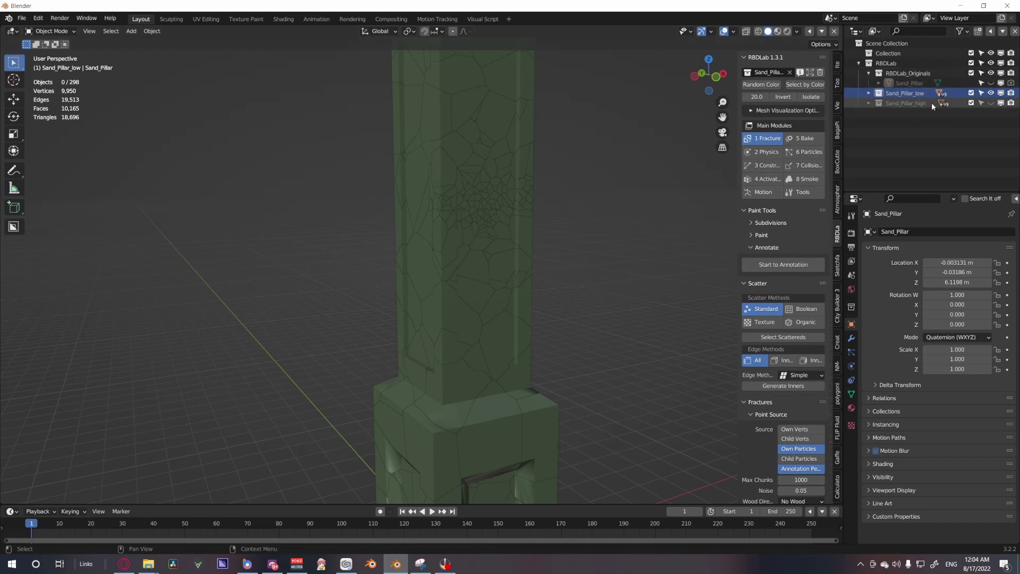
{"action": "left_click", "coordinate": [784, 110]}
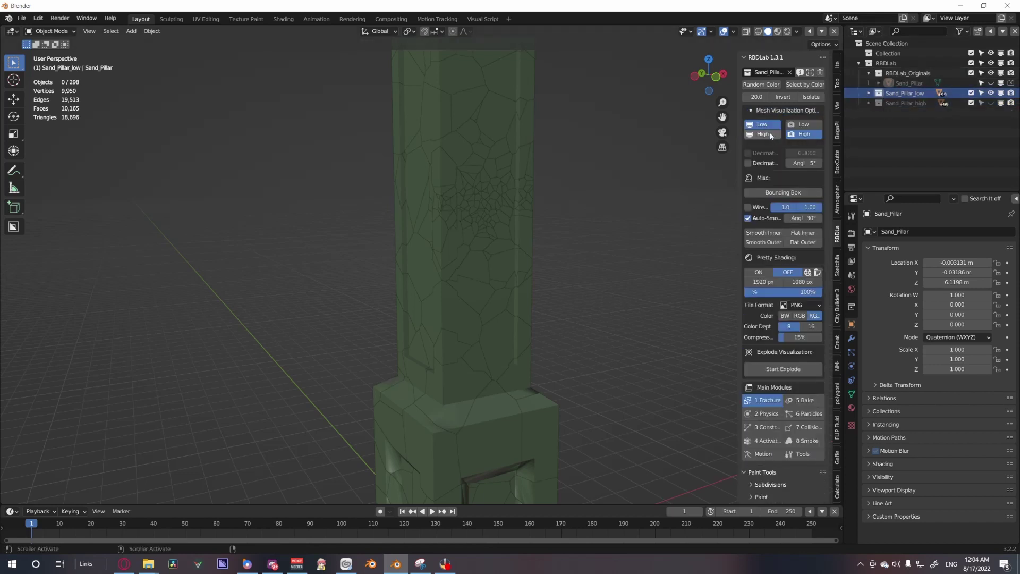
{"action": "left_click", "coordinate": [770, 135]}
{"action": "middle_click_drag", "start_coordinate": [615, 255], "coordinate": [664, 251]}
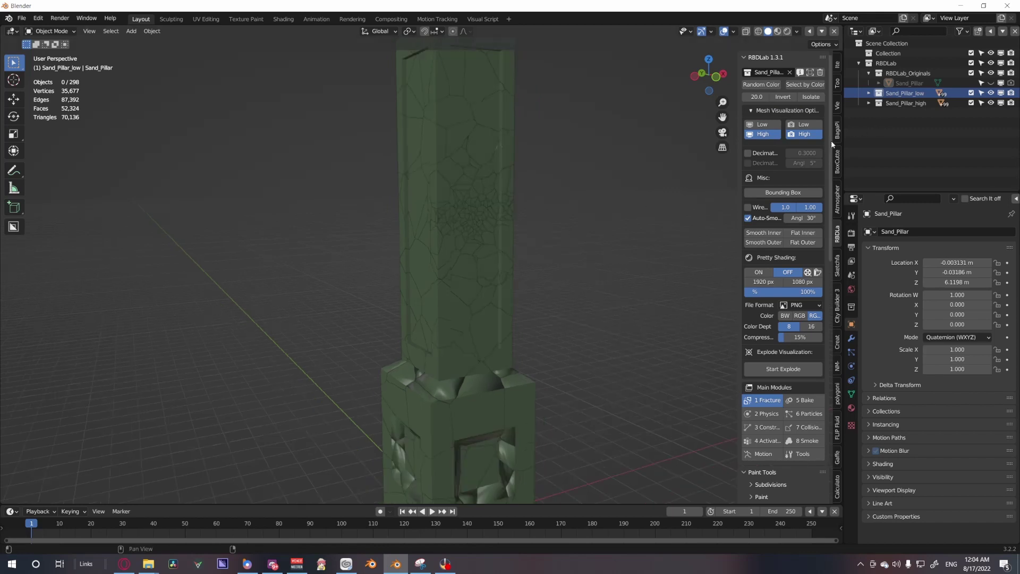
{"action": "left_click", "coordinate": [764, 125]}
{"action": "left_click", "coordinate": [763, 135]}
{"action": "middle_click_drag", "start_coordinate": [526, 381], "coordinate": [536, 341]}
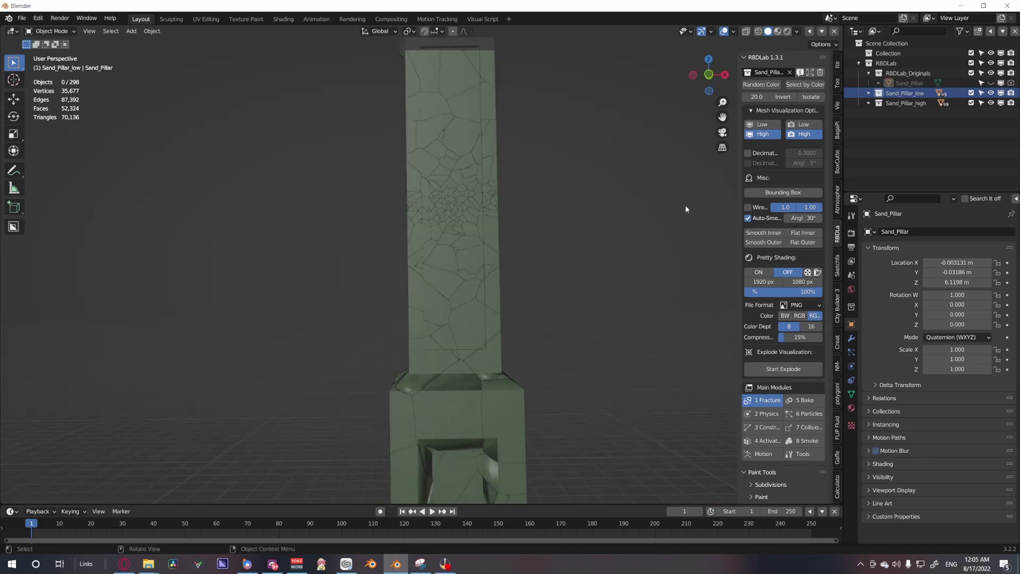
{"action": "left_click", "coordinate": [479, 382]}
{"action": "key", "text": "g"}
{"action": "left_click", "coordinate": [385, 393]}
{"action": "middle_click_drag", "start_coordinate": [385, 393], "coordinate": [412, 371]}
{"action": "key", "text": "ctrl+z"}
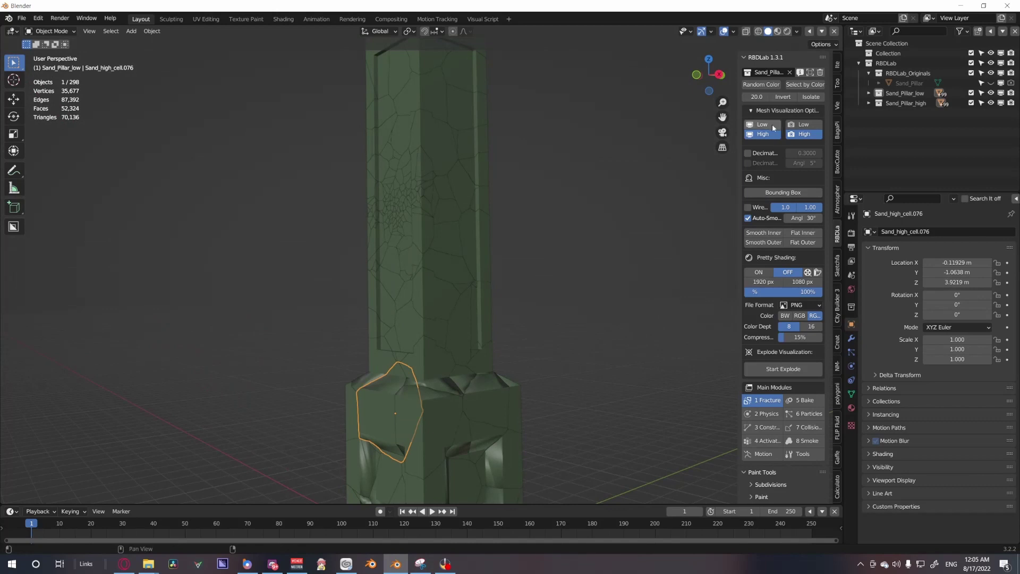
{"action": "left_click", "coordinate": [773, 123]}
Add an RBDLab ground plane beneath the pillar from the Physics module.
{"action": "scroll", "coordinate": [768, 213], "scroll_direction": "down", "scroll_amount": 10}
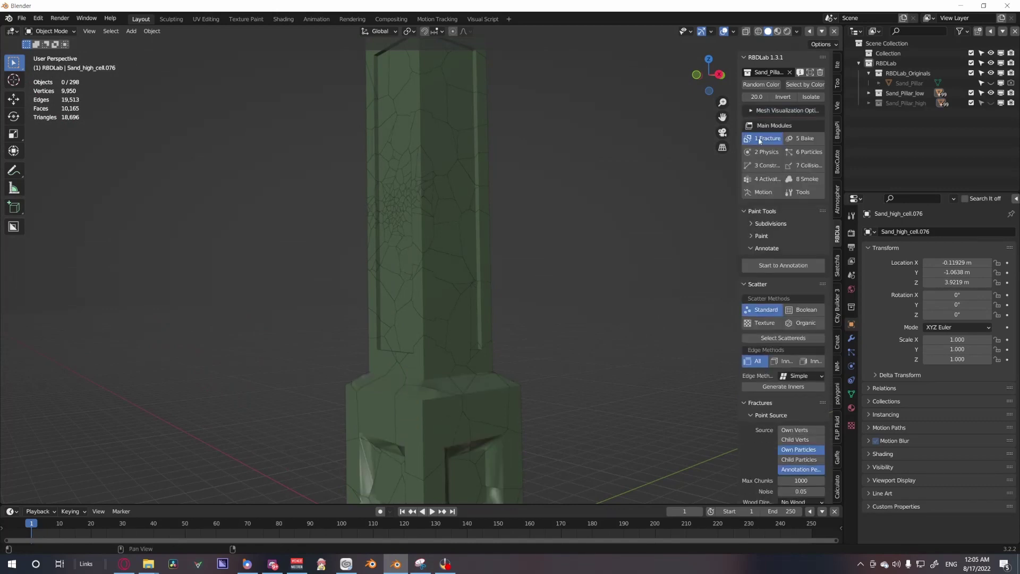
{"action": "scroll", "coordinate": [788, 258], "scroll_direction": "down", "scroll_amount": 2}
{"action": "scroll", "coordinate": [789, 258], "scroll_direction": "up", "scroll_amount": 3}
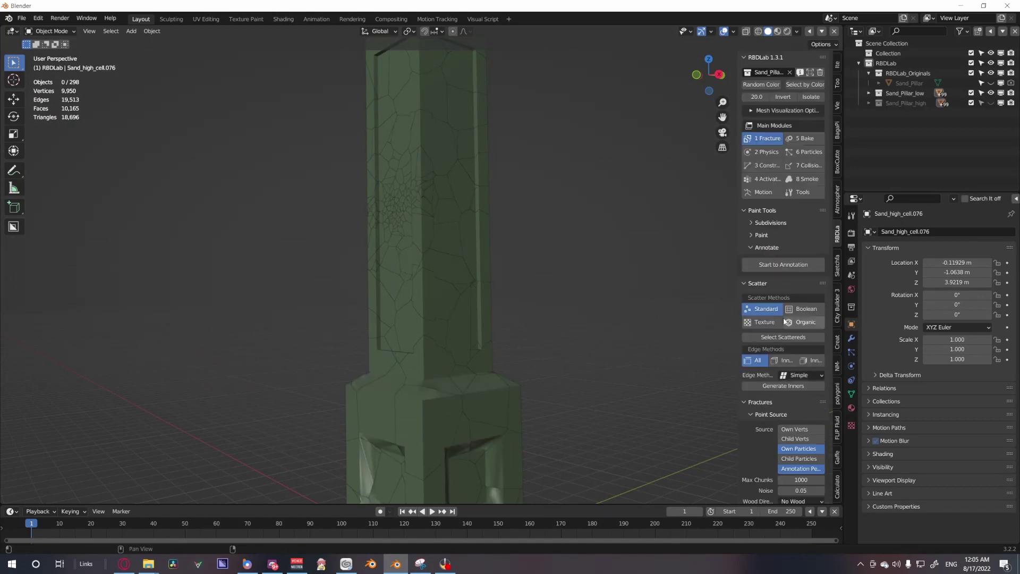
{"action": "left_click", "coordinate": [768, 153]}
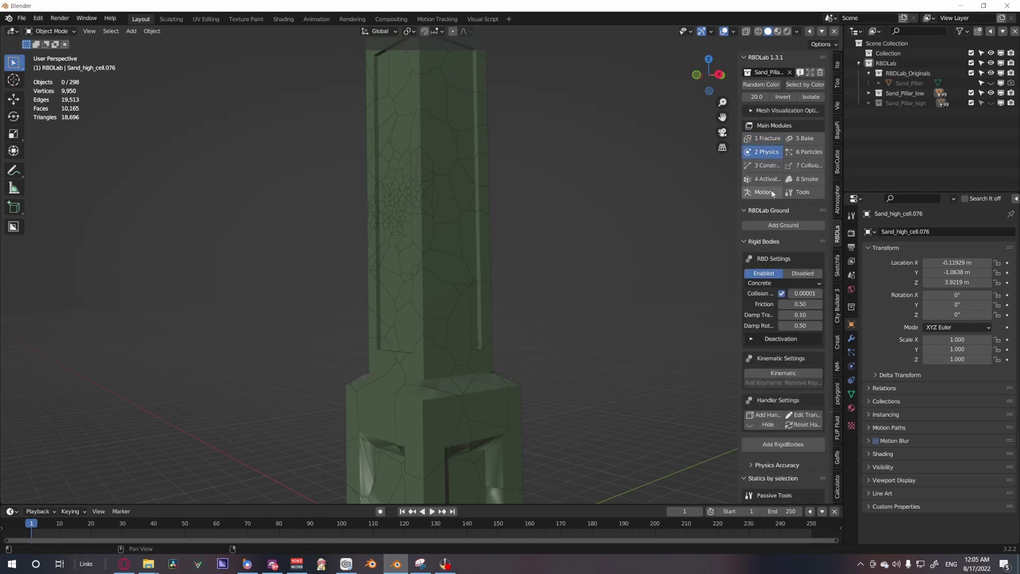
{"action": "left_click", "coordinate": [784, 225]}
{"action": "scroll", "coordinate": [492, 351], "scroll_direction": "down", "scroll_amount": 5}
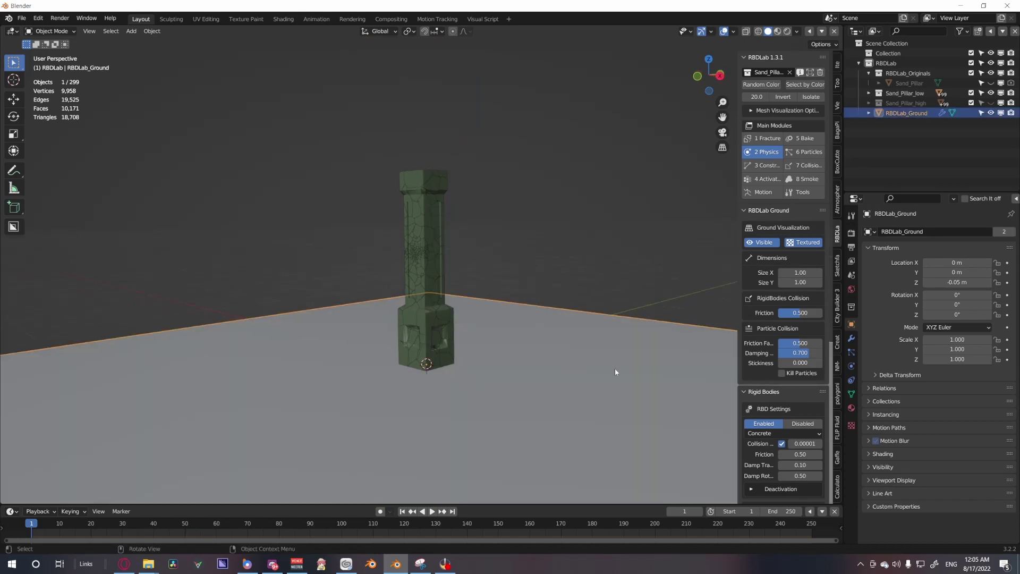
Inspect the ground's modifiers and its passive Collision physics settings.
{"action": "left_click", "coordinate": [851, 338]}
{"action": "left_click", "coordinate": [852, 365]}
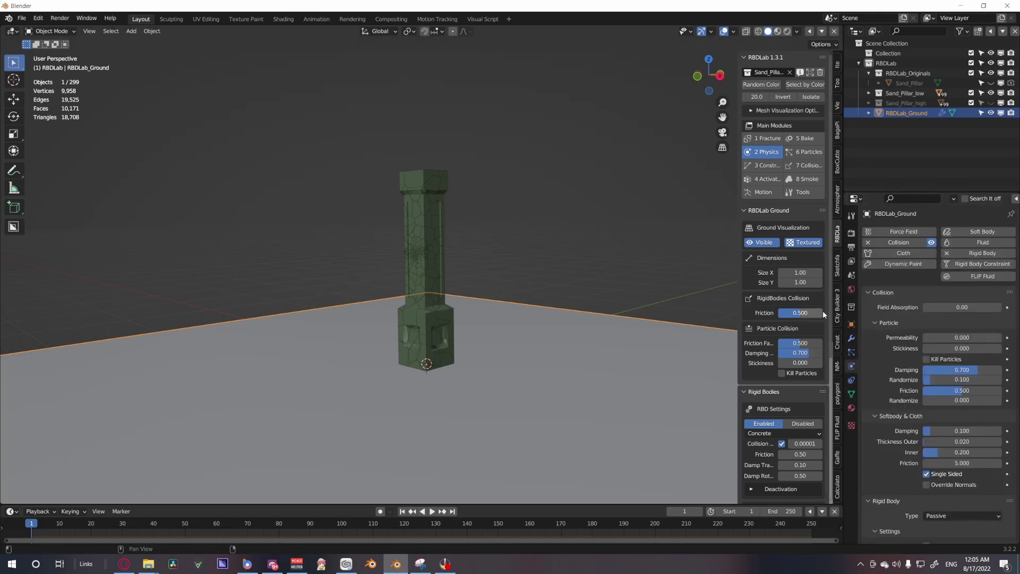
{"action": "middle_click_drag", "start_coordinate": [526, 393], "coordinate": [525, 343]}
{"action": "scroll", "coordinate": [546, 375], "scroll_direction": "up", "scroll_amount": 3}
{"action": "scroll", "coordinate": [524, 341], "scroll_direction": "up", "scroll_amount": 3}
{"action": "scroll", "coordinate": [794, 308], "scroll_direction": "down", "scroll_amount": 3}
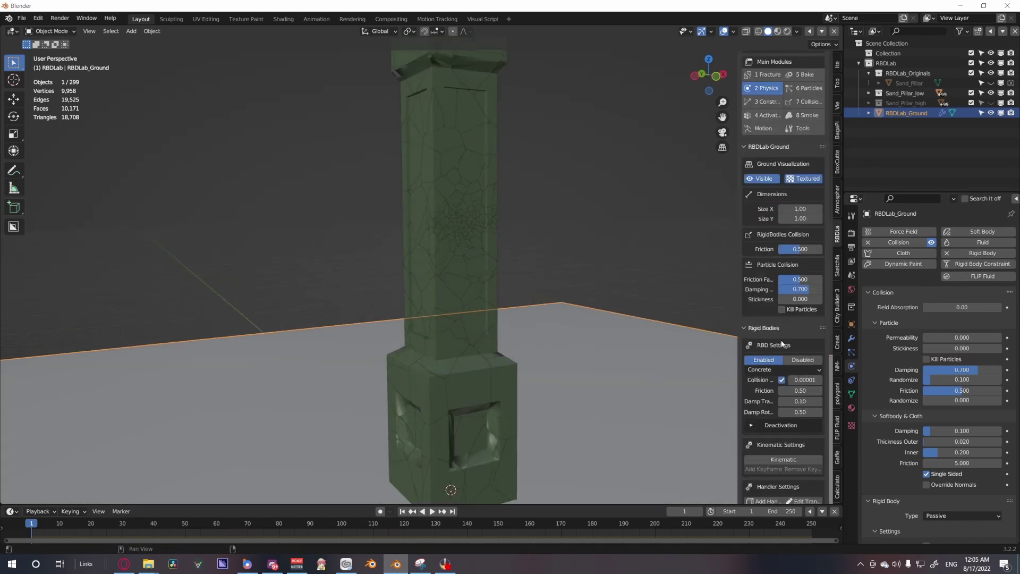
{"action": "scroll", "coordinate": [795, 309], "scroll_direction": "up", "scroll_amount": 3}
{"action": "scroll", "coordinate": [795, 313], "scroll_direction": "down", "scroll_amount": 10}
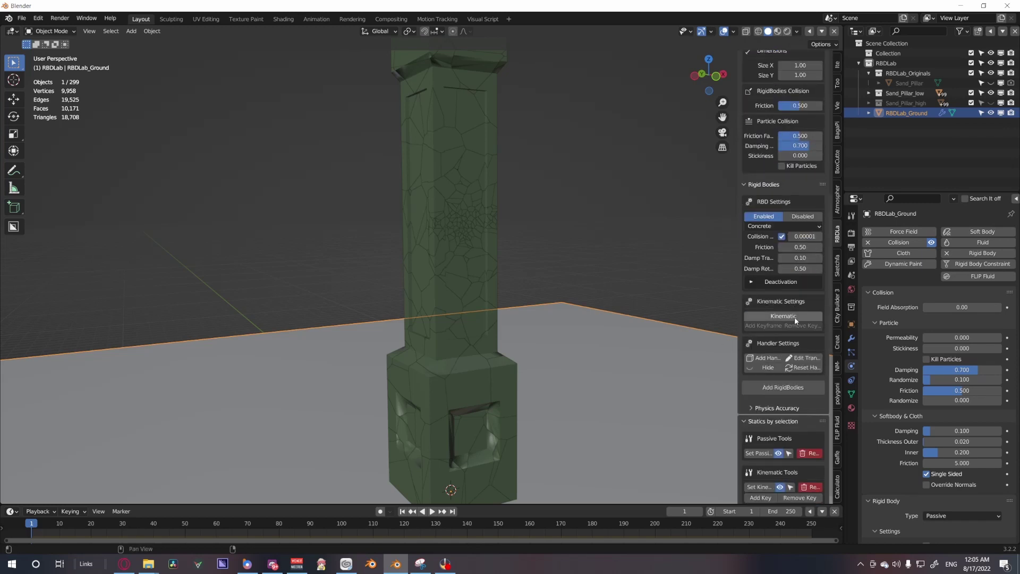
{"action": "scroll", "coordinate": [445, 385], "scroll_direction": "down", "scroll_amount": 3}
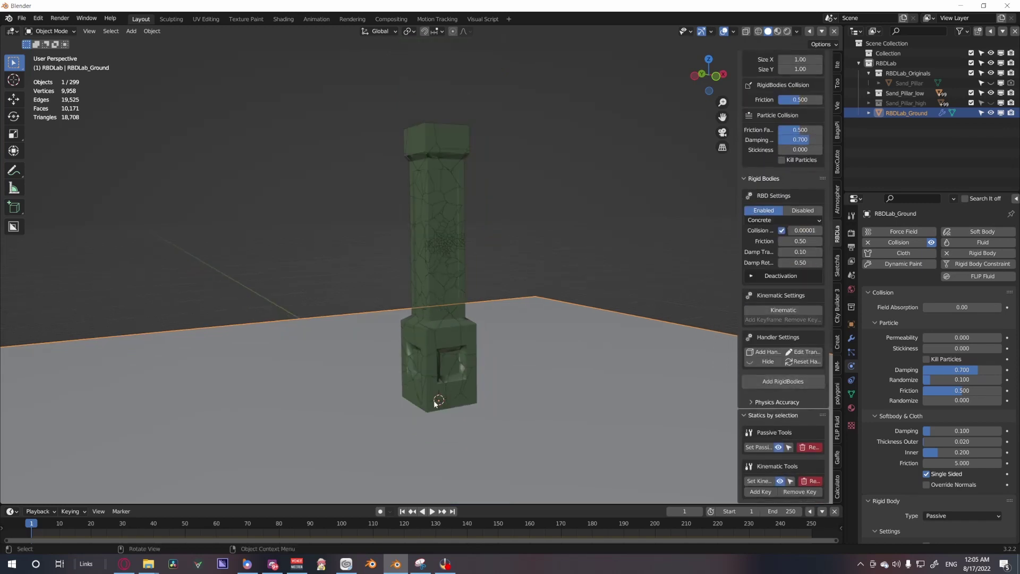
Deselect the ground and widen the sidebar so the add-on settings are readable.
{"action": "left_click", "coordinate": [629, 239]}
{"action": "scroll", "coordinate": [781, 380], "scroll_direction": "up", "scroll_amount": 10}
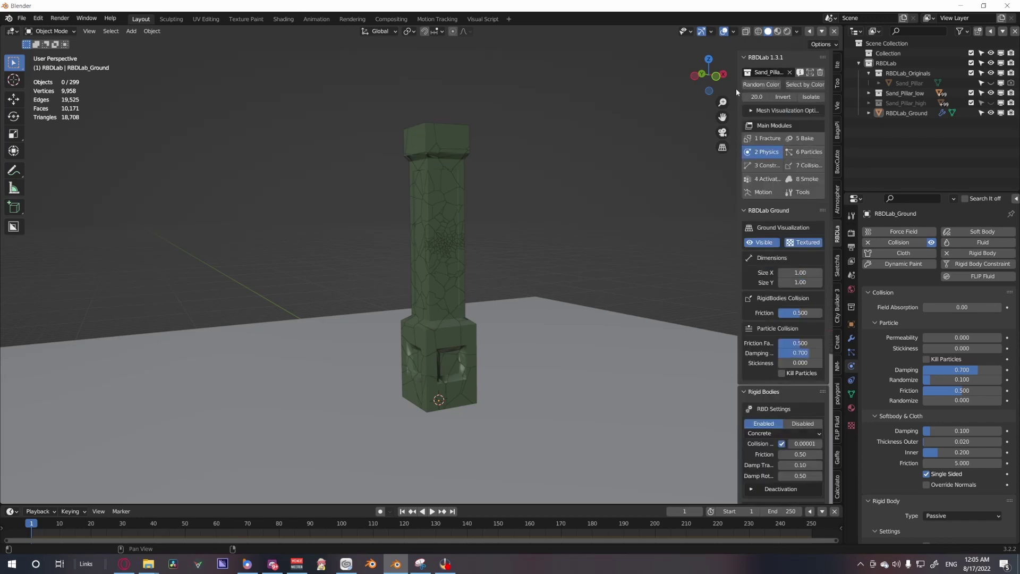
{"action": "left_click_drag", "start_coordinate": [738, 89], "coordinate": [697, 85]}
Turn the pillar's fractured chunks into Concrete rigid bodies.
{"action": "scroll", "coordinate": [749, 160], "scroll_direction": "down", "scroll_amount": 3}
{"action": "scroll", "coordinate": [690, 292], "scroll_direction": "down", "scroll_amount": 4}
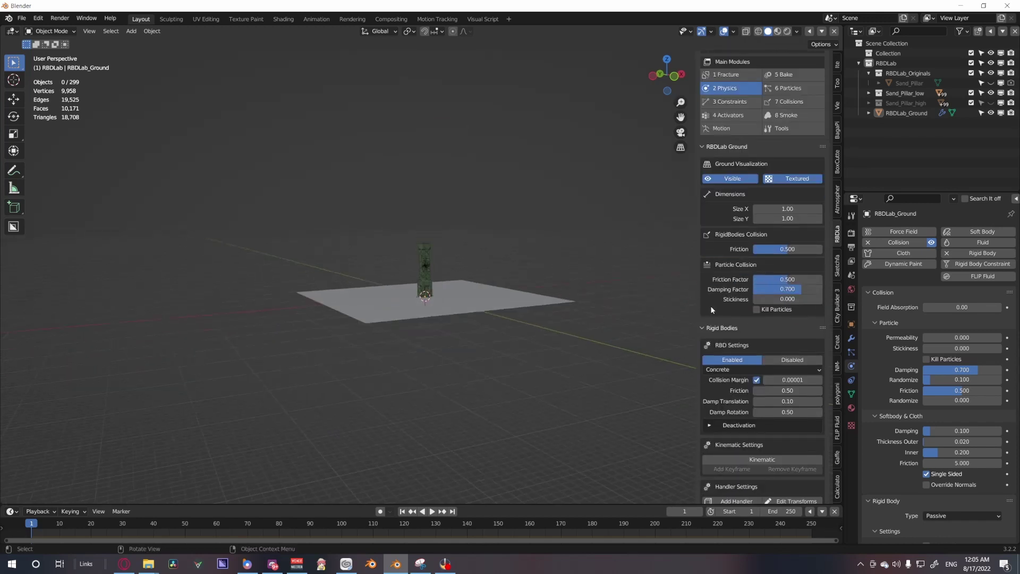
{"action": "scroll", "coordinate": [525, 307], "scroll_direction": "up", "scroll_amount": 6}
{"action": "scroll", "coordinate": [733, 337], "scroll_direction": "down", "scroll_amount": 7}
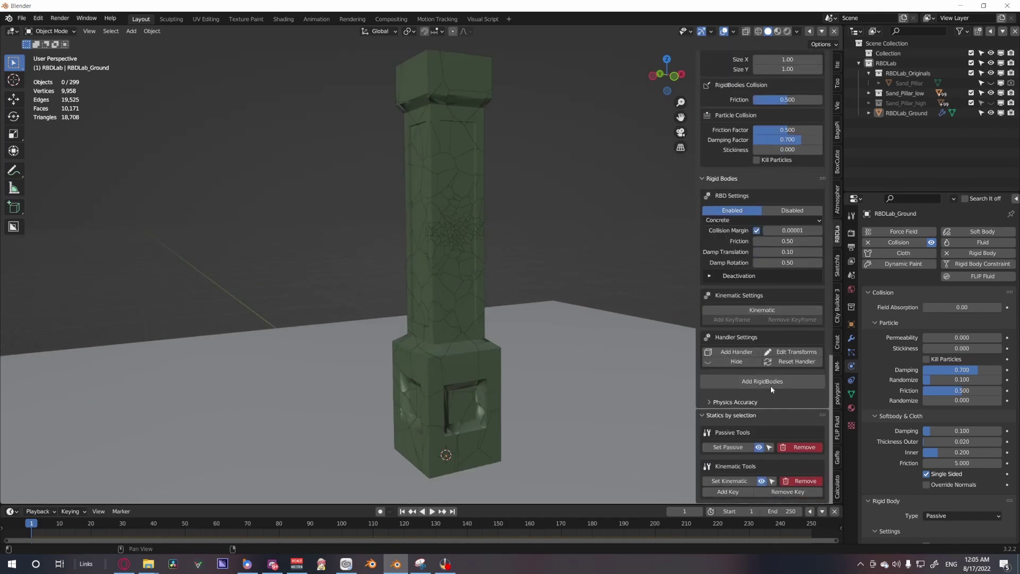
{"action": "left_click", "coordinate": [770, 384]}
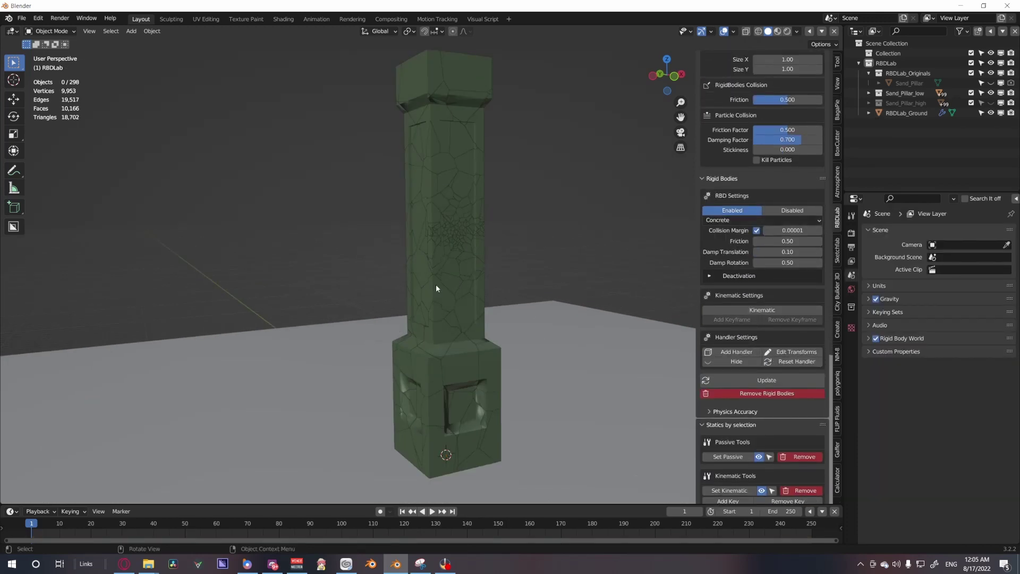
{"action": "scroll", "coordinate": [499, 315], "scroll_direction": "up", "scroll_amount": 2}
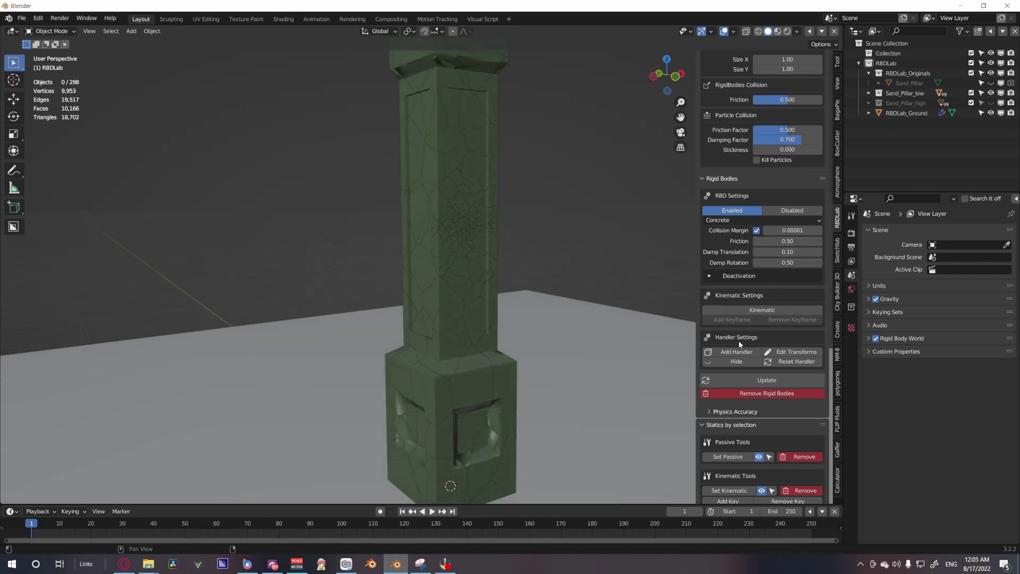
Play the collapse simulation, then stop and rewind to frame 1.
{"action": "left_click", "coordinate": [433, 513]}
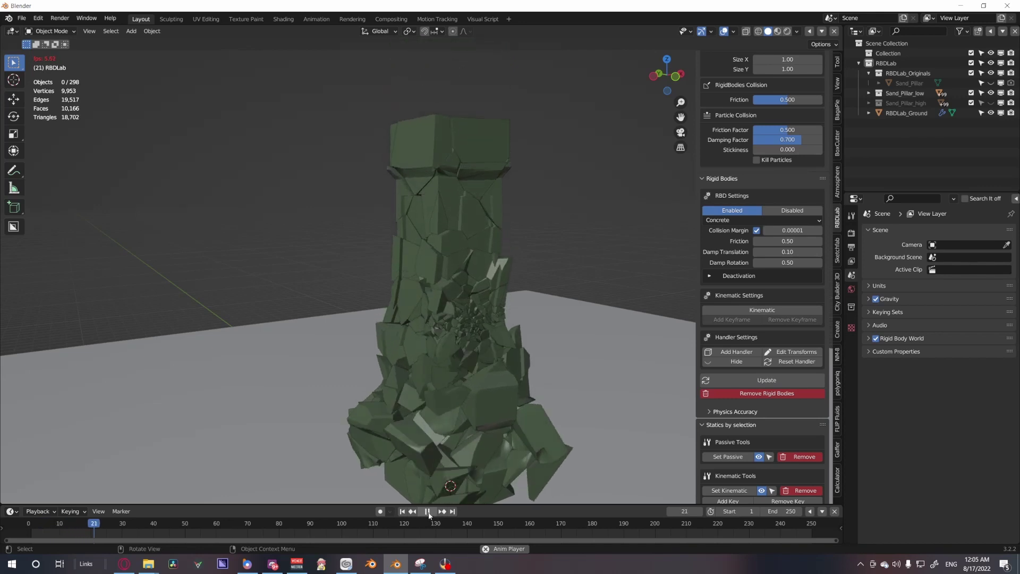
{"action": "left_click", "coordinate": [427, 512]}
{"action": "left_click", "coordinate": [403, 511]}
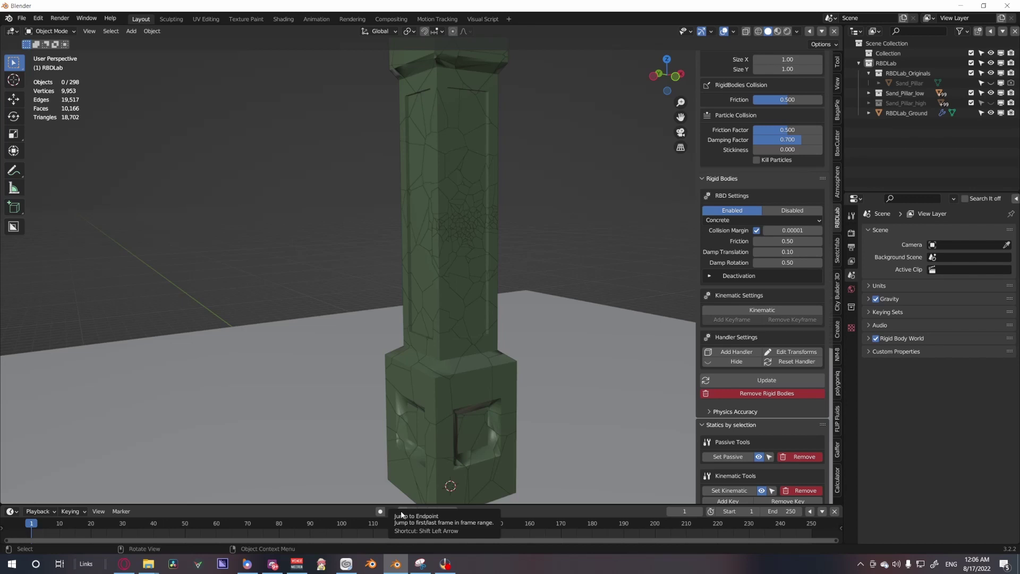
Enable rigid body Deactivation on the chunks and update the settings.
{"action": "scroll", "coordinate": [769, 393], "scroll_direction": "down", "scroll_amount": 1}
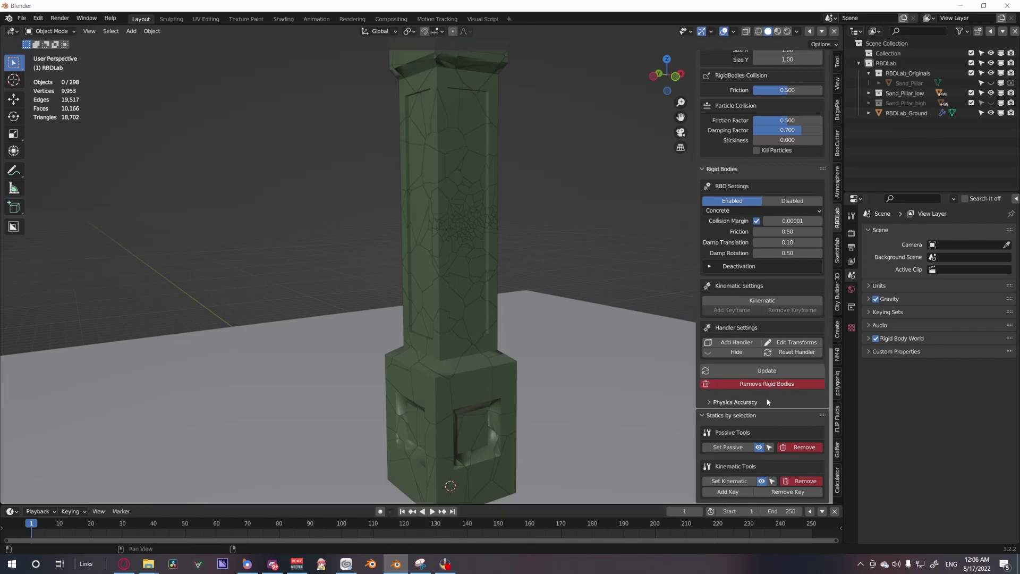
{"action": "scroll", "coordinate": [767, 400], "scroll_direction": "up", "scroll_amount": 5}
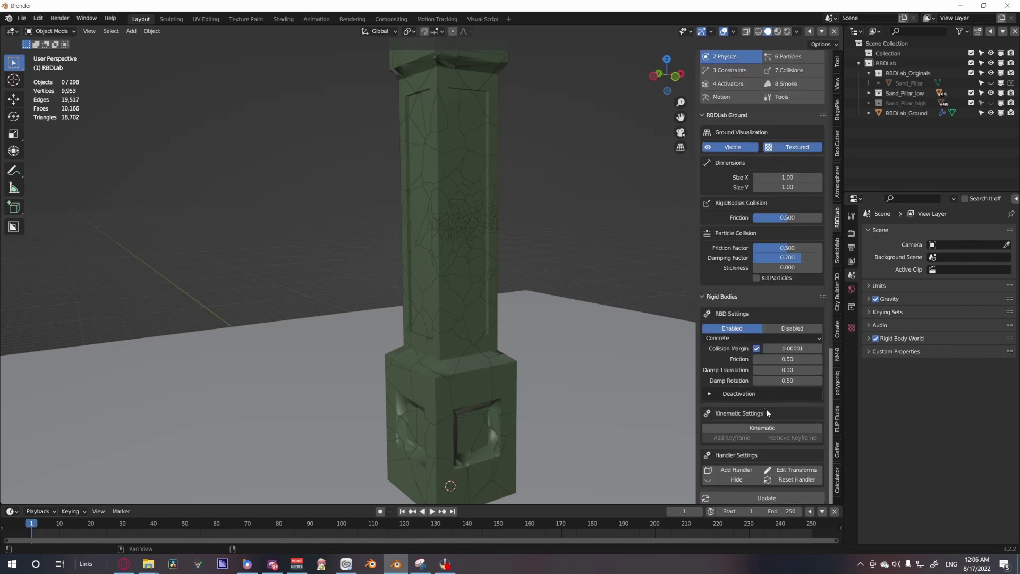
{"action": "left_click", "coordinate": [765, 397]}
{"action": "left_click", "coordinate": [757, 408]}
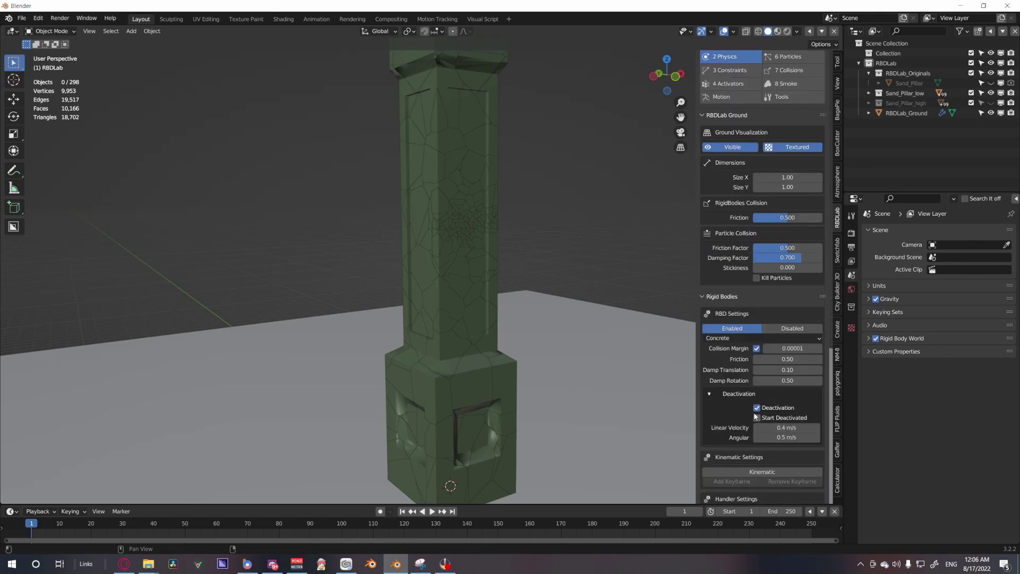
{"action": "scroll", "coordinate": [761, 415], "scroll_direction": "down", "scroll_amount": 5}
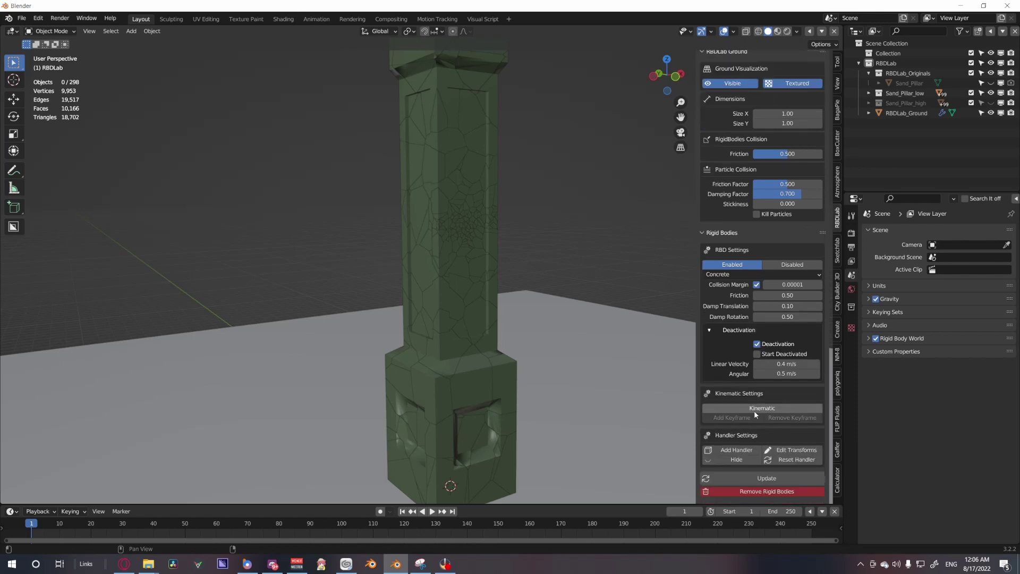
{"action": "left_click", "coordinate": [758, 418]}
{"action": "scroll", "coordinate": [762, 372], "scroll_direction": "up", "scroll_amount": 10}
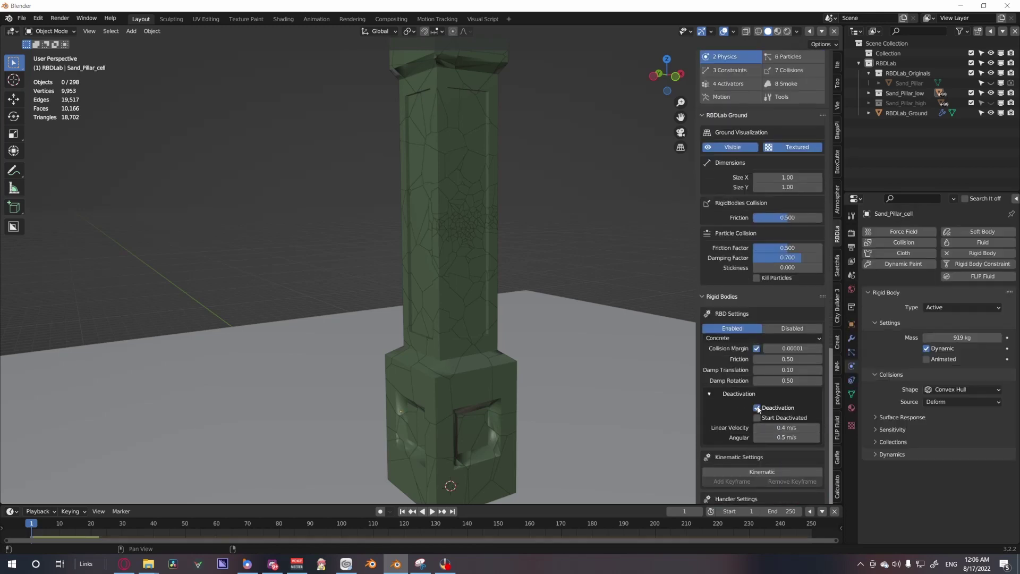
Replay the simulation, stop at frame 23, and rewind to frame 1.
{"action": "left_click", "coordinate": [432, 511]}
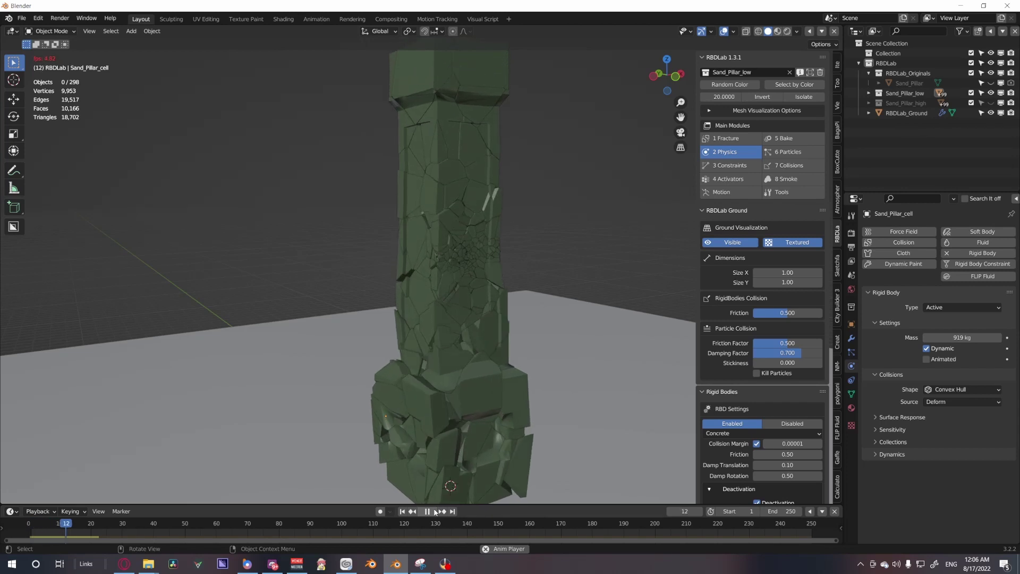
{"action": "left_click", "coordinate": [427, 512]}
{"action": "left_click", "coordinate": [402, 511]}
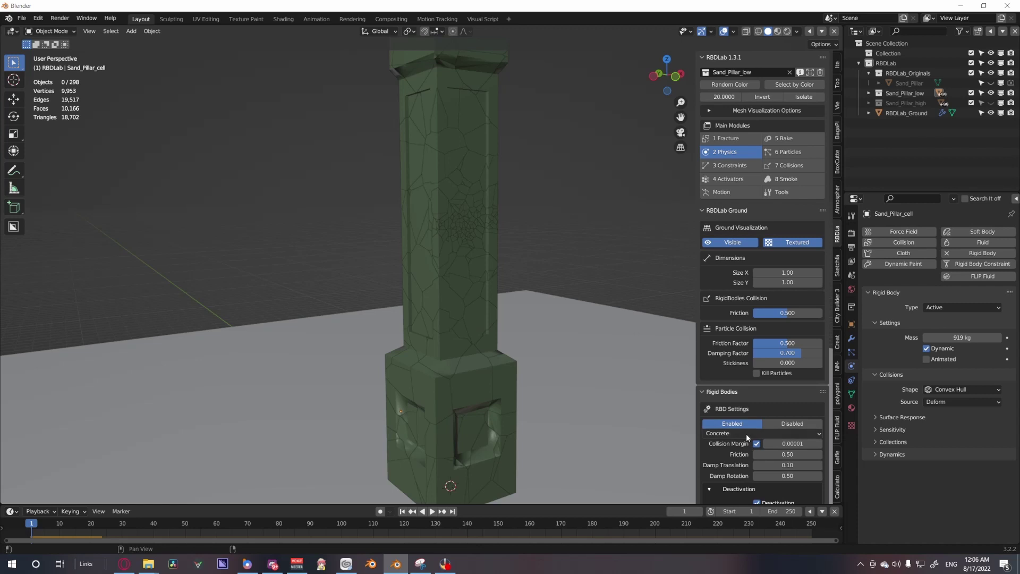
{"action": "scroll", "coordinate": [758, 437], "scroll_direction": "down", "scroll_amount": 8}
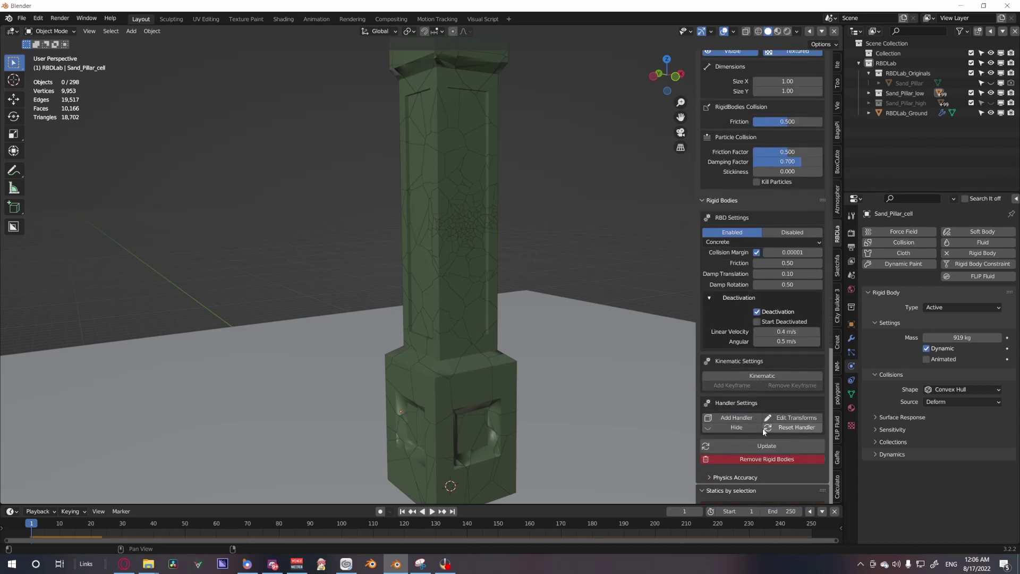
{"action": "scroll", "coordinate": [754, 428], "scroll_direction": "up", "scroll_amount": 8}
In the Constraints module, use Selection as source and box-select the pillar's chunks.
{"action": "left_click", "coordinate": [735, 167]}
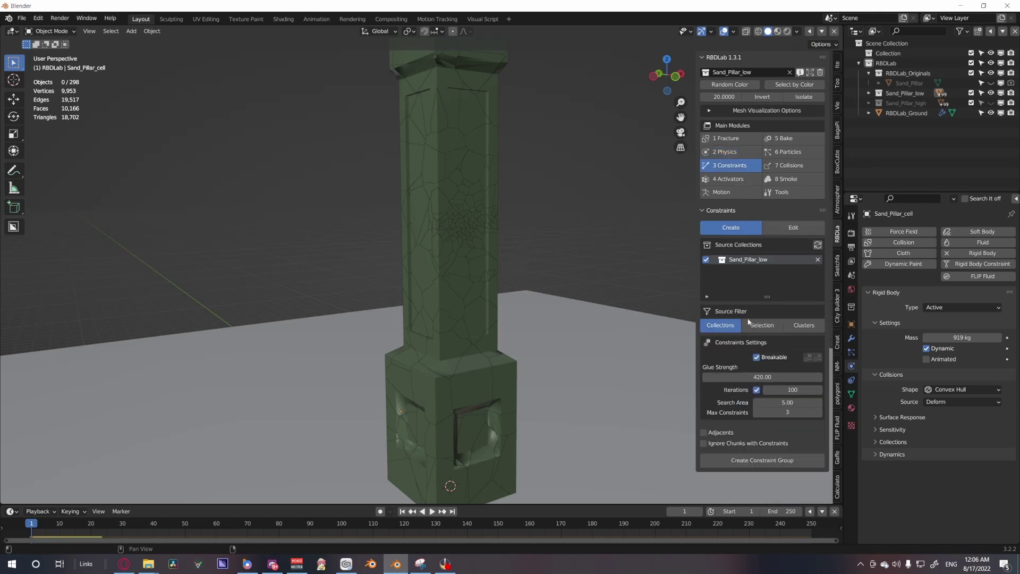
{"action": "middle_click_drag", "start_coordinate": [528, 343], "coordinate": [578, 313]}
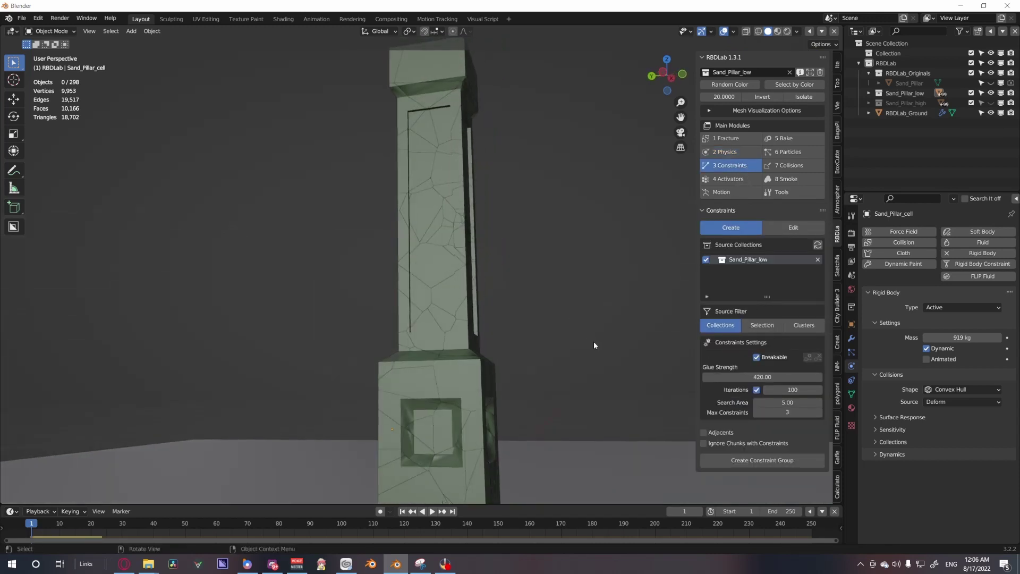
{"action": "middle_click_drag", "start_coordinate": [595, 341], "coordinate": [518, 376]}
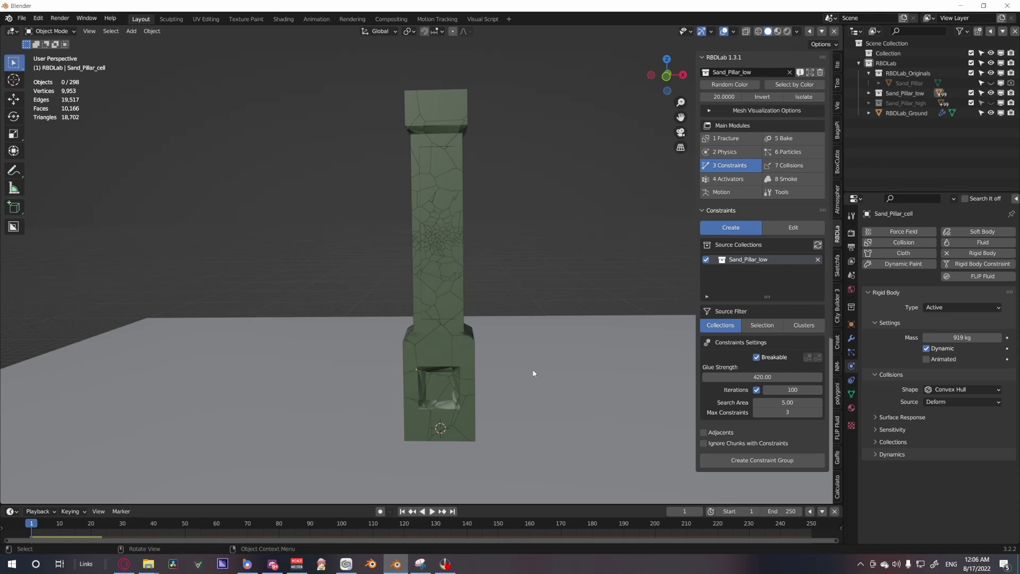
{"action": "left_click", "coordinate": [761, 325]}
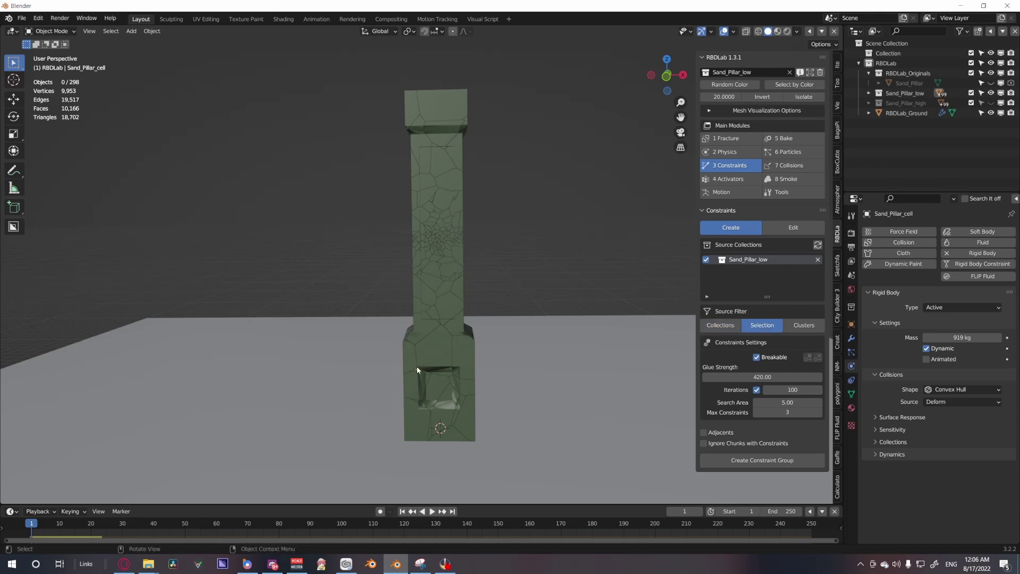
{"action": "middle_click_drag", "start_coordinate": [415, 364], "coordinate": [434, 342]}
{"action": "left_click_drag", "start_coordinate": [515, 261], "coordinate": [378, 187]}
{"action": "left_click_drag", "start_coordinate": [514, 243], "coordinate": [409, 197]}
{"action": "left_click_drag", "start_coordinate": [396, 85], "coordinate": [484, 188]}
{"action": "left_click_drag", "start_coordinate": [496, 113], "coordinate": [401, 227]}
Switch the constraint source to Clusters and enable a random search radius (0.5–2 m).
{"action": "left_click", "coordinate": [804, 326]}
{"action": "left_click", "coordinate": [554, 234]}
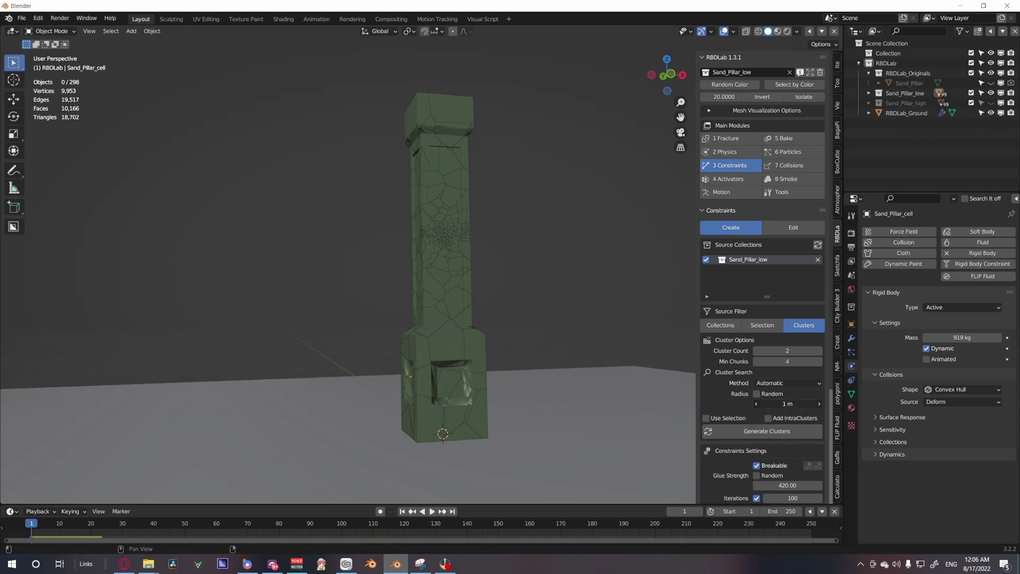
{"action": "left_click", "coordinate": [757, 393]}
Set the maximum cluster search radius (3) and the cluster count (4).
{"action": "left_click", "coordinate": [786, 414]}
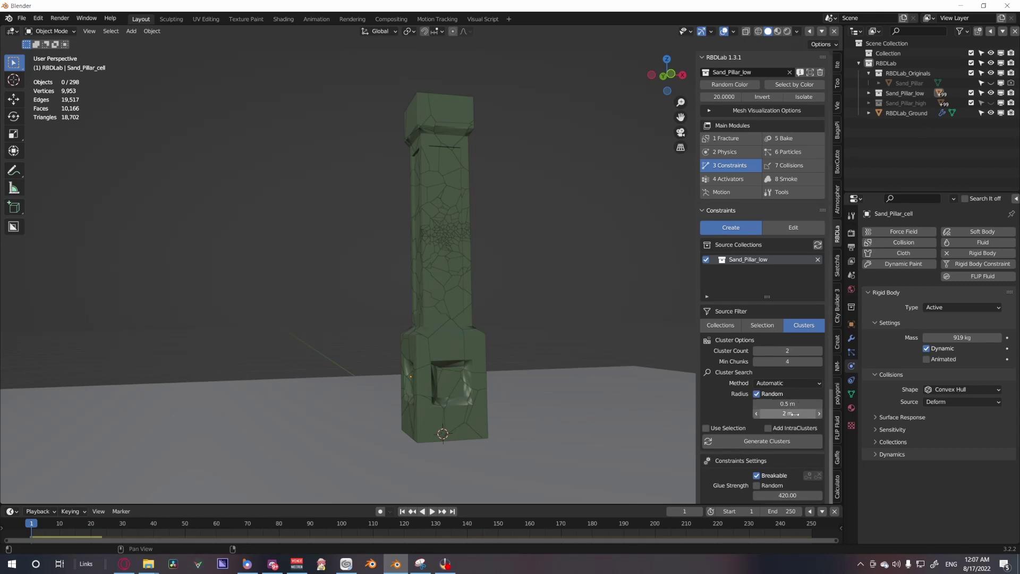
{"action": "type", "text": "3"}
{"action": "key", "text": "Return"}
{"action": "left_click", "coordinate": [799, 351]}
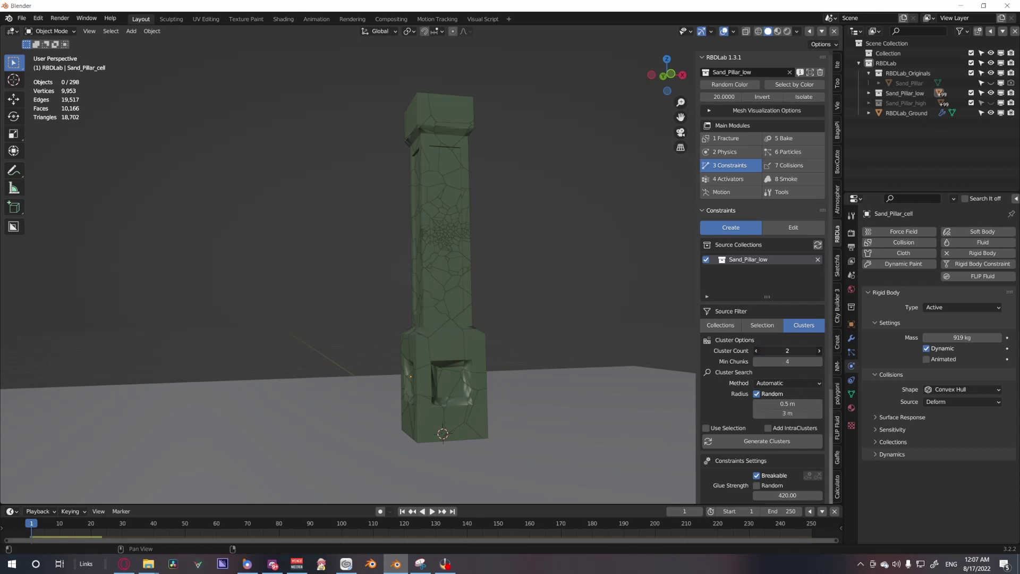
{"action": "type", "text": "4"}
{"action": "key", "text": "Return"}
Generate clusters and regenerate them repeatedly until the coloured split looks right.
{"action": "left_click", "coordinate": [766, 445]}
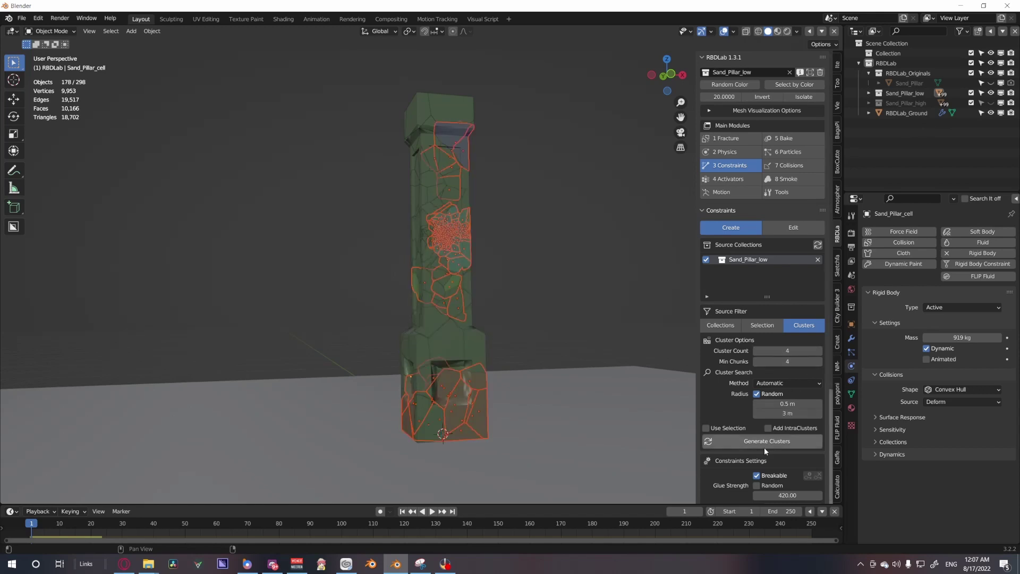
{"action": "left_click", "coordinate": [775, 443]}
{"action": "left_click", "coordinate": [777, 443]}
{"action": "left_click", "coordinate": [777, 444]}
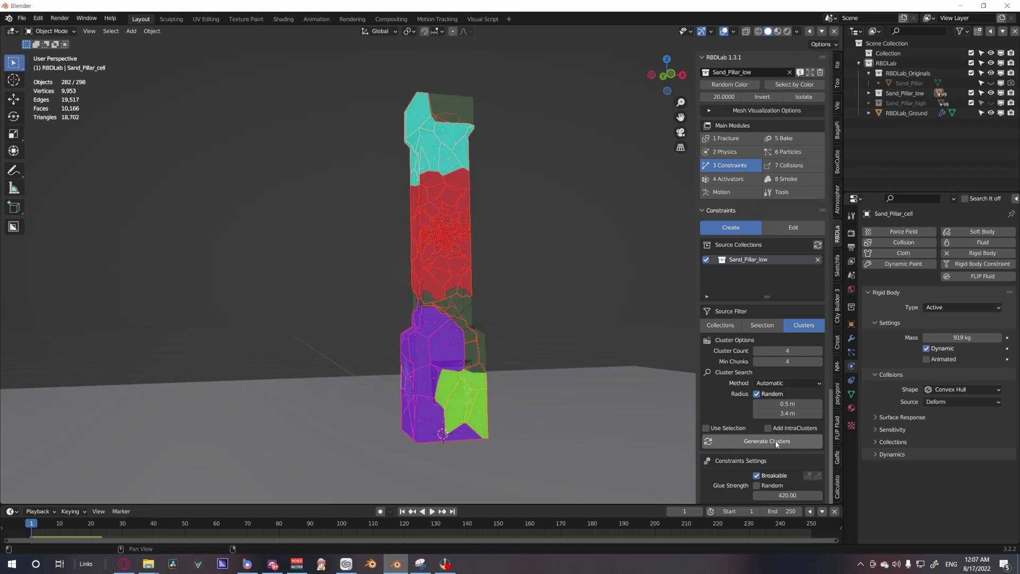
{"action": "left_click", "coordinate": [777, 443]}
{"action": "middle_click_drag", "start_coordinate": [537, 395], "coordinate": [351, 404]}
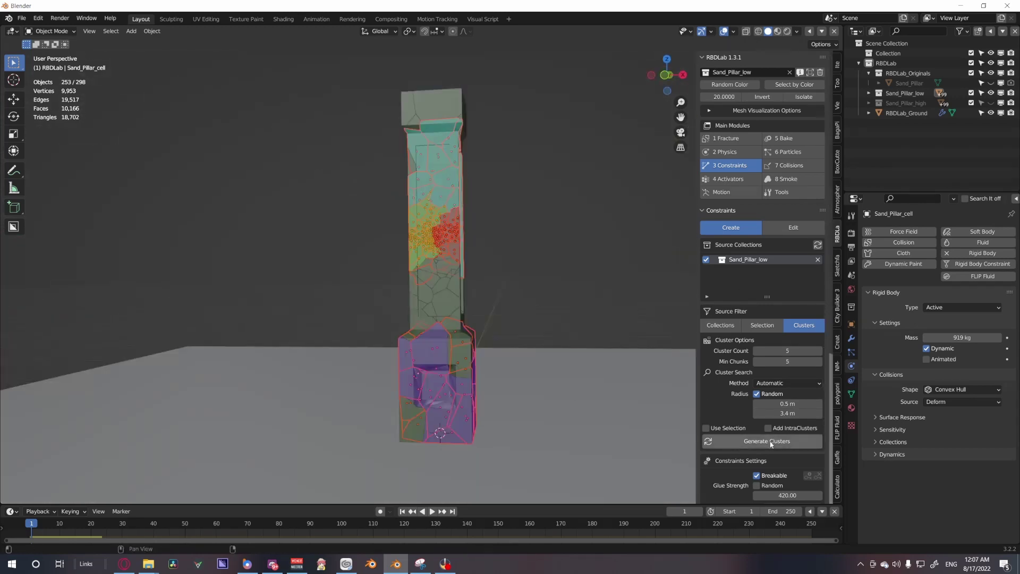
{"action": "left_click", "coordinate": [767, 441]}
{"action": "left_click", "coordinate": [767, 441]}
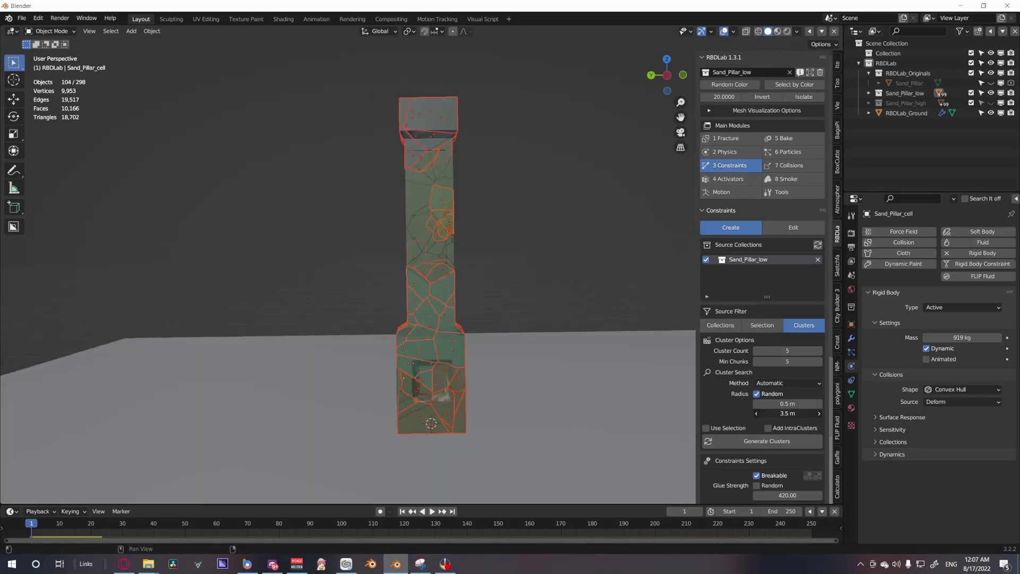
{"action": "left_click", "coordinate": [767, 441]}
{"action": "middle_click_drag", "start_coordinate": [528, 423], "coordinate": [703, 416]}
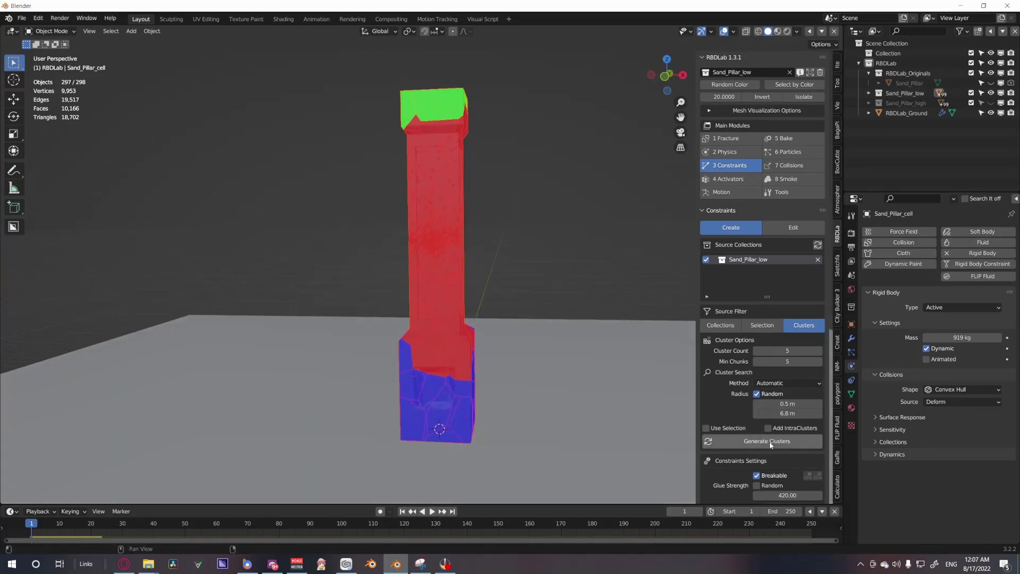
{"action": "scroll", "coordinate": [767, 439], "scroll_direction": "down", "scroll_amount": 3}
{"action": "scroll", "coordinate": [768, 439], "scroll_direction": "down", "scroll_amount": 2}
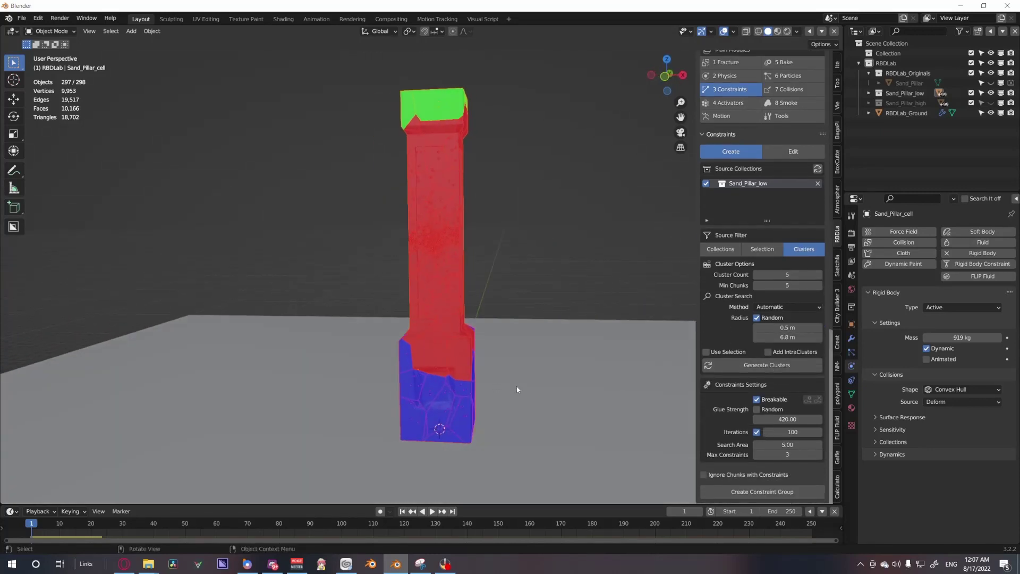
{"action": "left_click", "coordinate": [780, 368]}
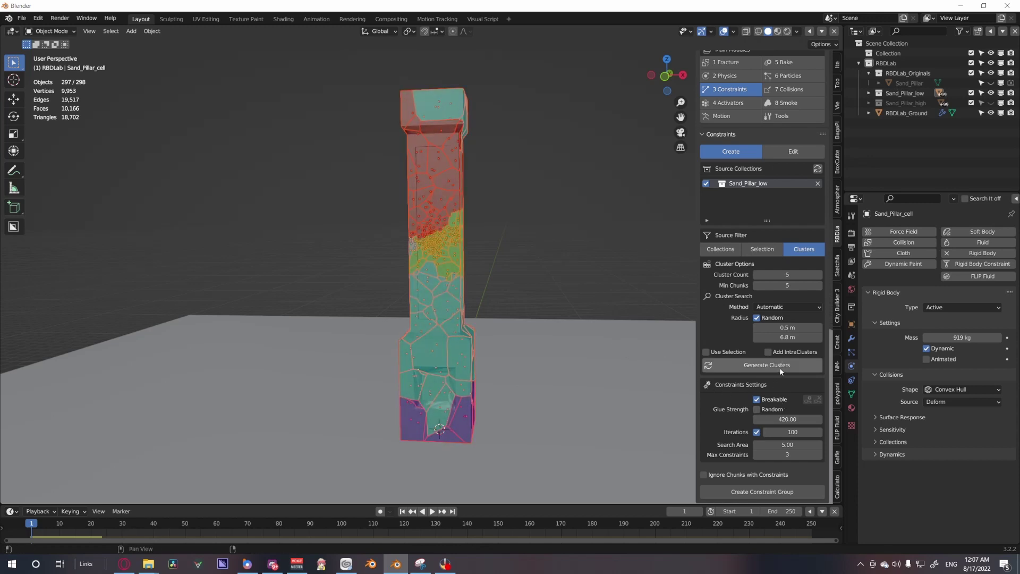
{"action": "middle_click_drag", "start_coordinate": [584, 367], "coordinate": [414, 322]}
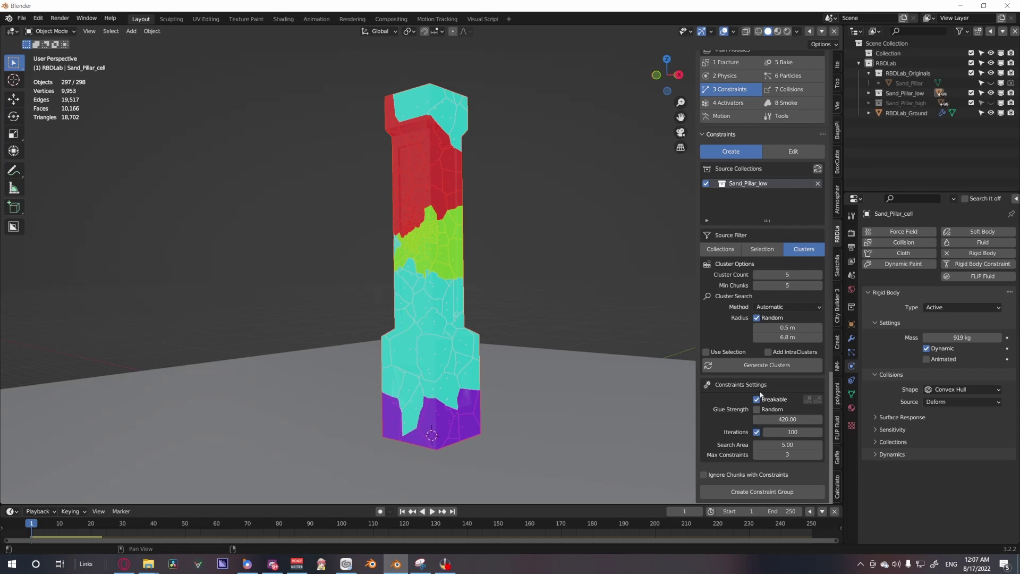
Set glue strength to 2500 and create the glue constraint group for the chunks.
{"action": "left_click", "coordinate": [780, 418]}
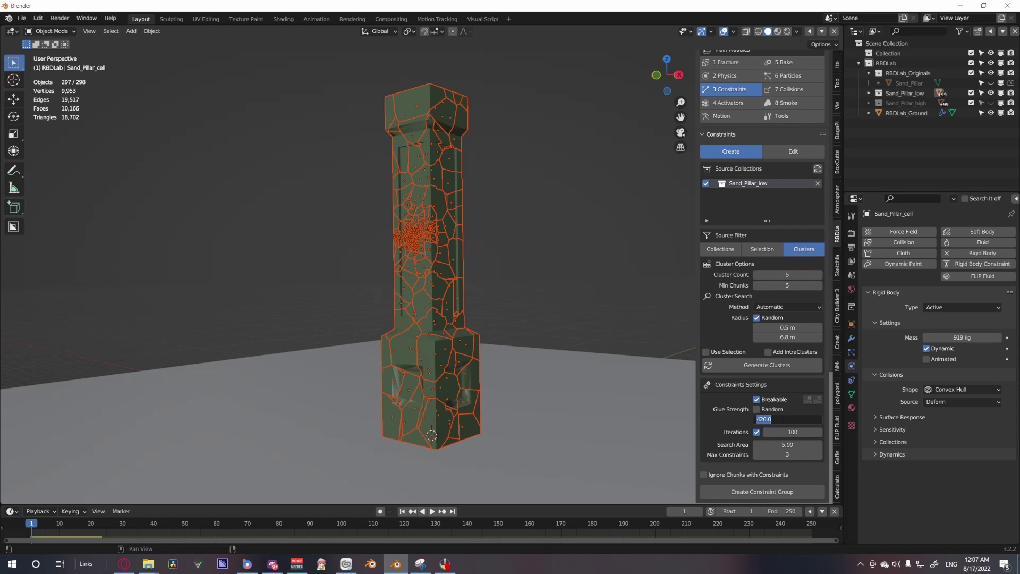
{"action": "type", "text": "2500"}
{"action": "key", "text": "Return"}
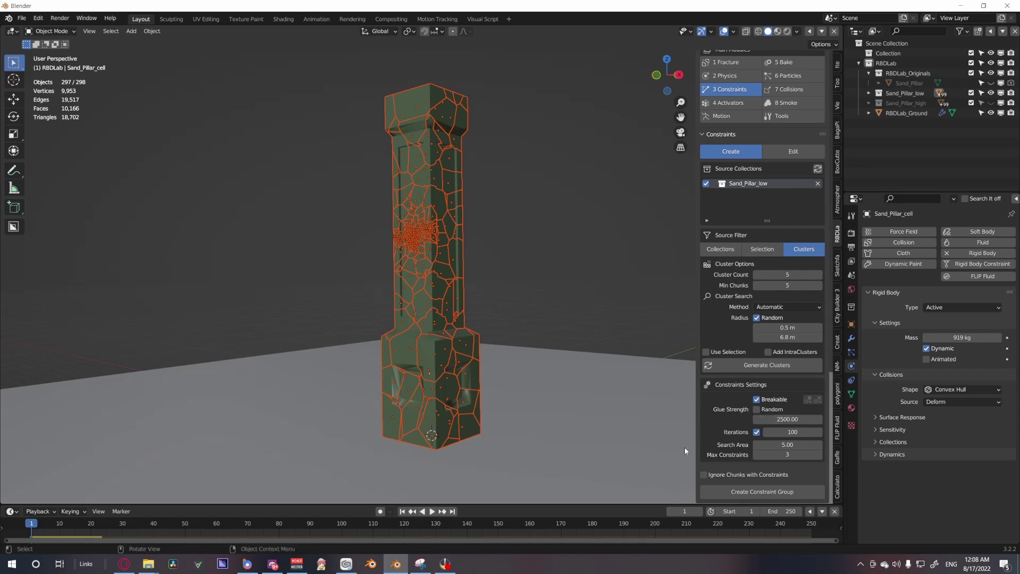
{"action": "left_click", "coordinate": [751, 491]}
{"action": "left_click", "coordinate": [750, 491]}
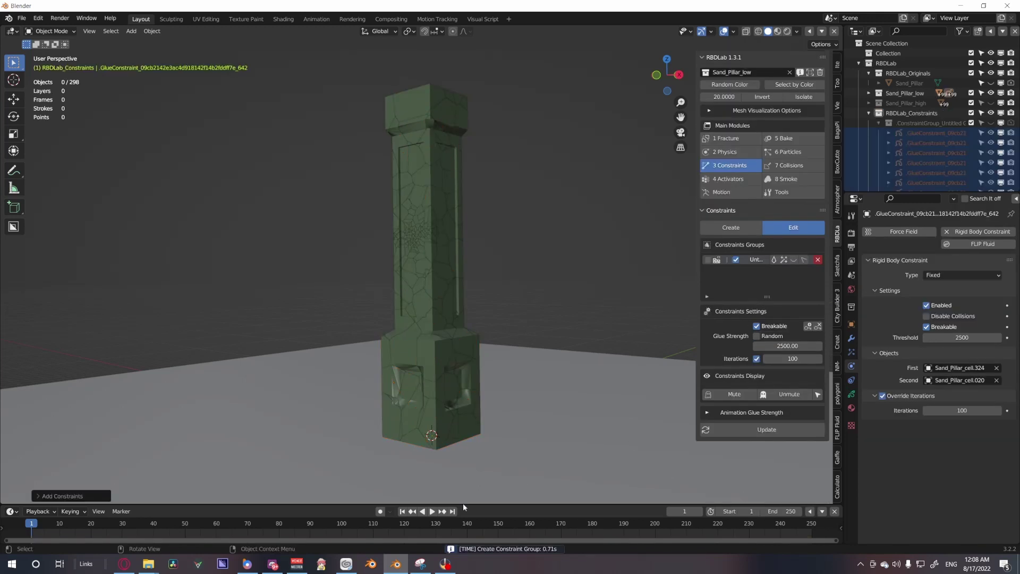
Preview the collapse at glue strength 2500, then stop and rewind to frame 1.
{"action": "left_click", "coordinate": [432, 511]}
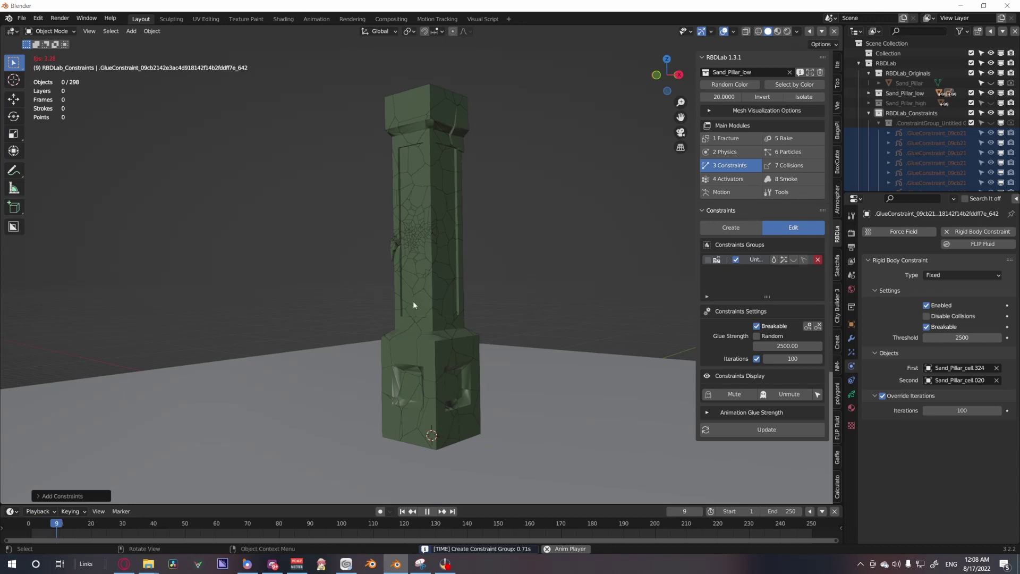
{"action": "middle_click_drag", "start_coordinate": [446, 309], "coordinate": [445, 287]}
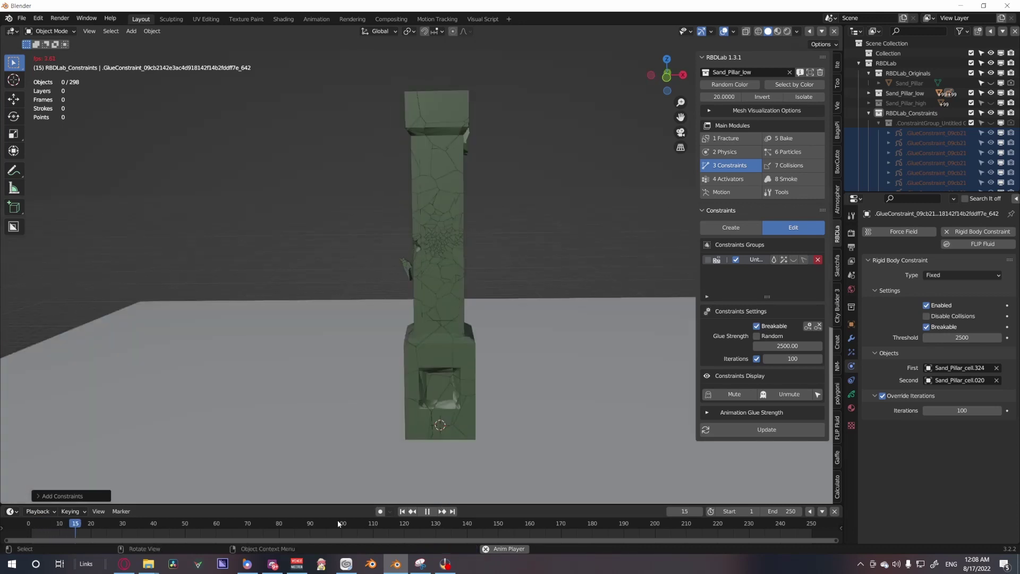
{"action": "left_click", "coordinate": [427, 511]}
{"action": "left_click", "coordinate": [403, 511]}
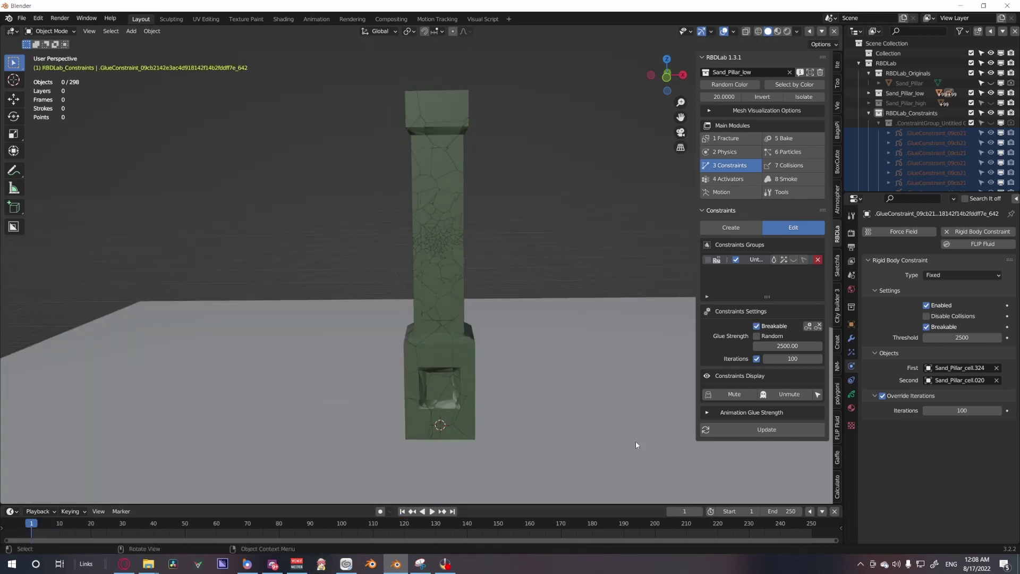
Raise glue strength to 4500, update the constraints, and replay the collapse.
{"action": "left_click", "coordinate": [787, 346]}
{"action": "type", "text": "45"}
{"action": "key", "text": "Return"}
{"action": "left_click", "coordinate": [771, 430]}
{"action": "left_click", "coordinate": [432, 511]}
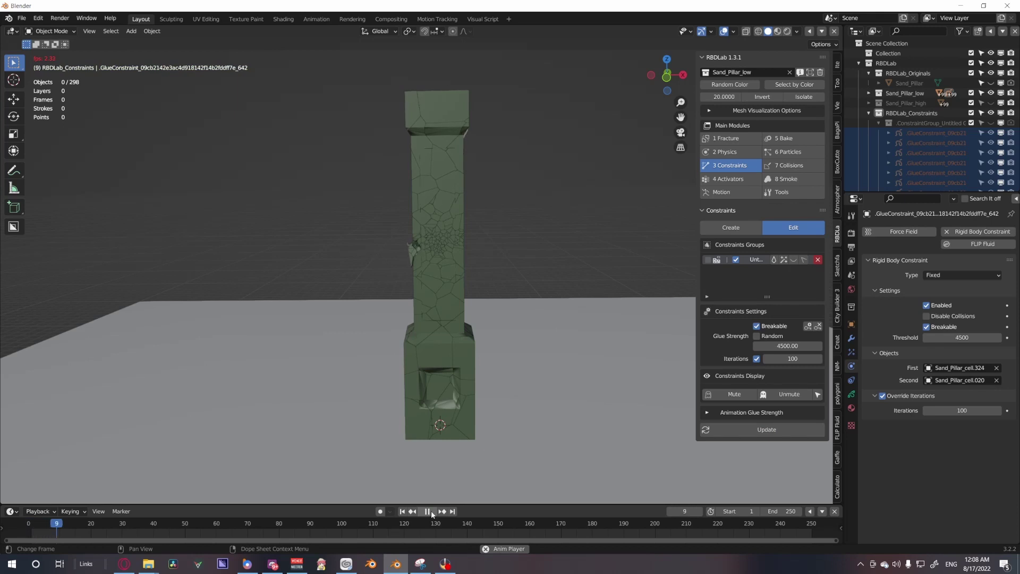
{"action": "left_click", "coordinate": [428, 511]}
{"action": "left_click", "coordinate": [402, 511]}
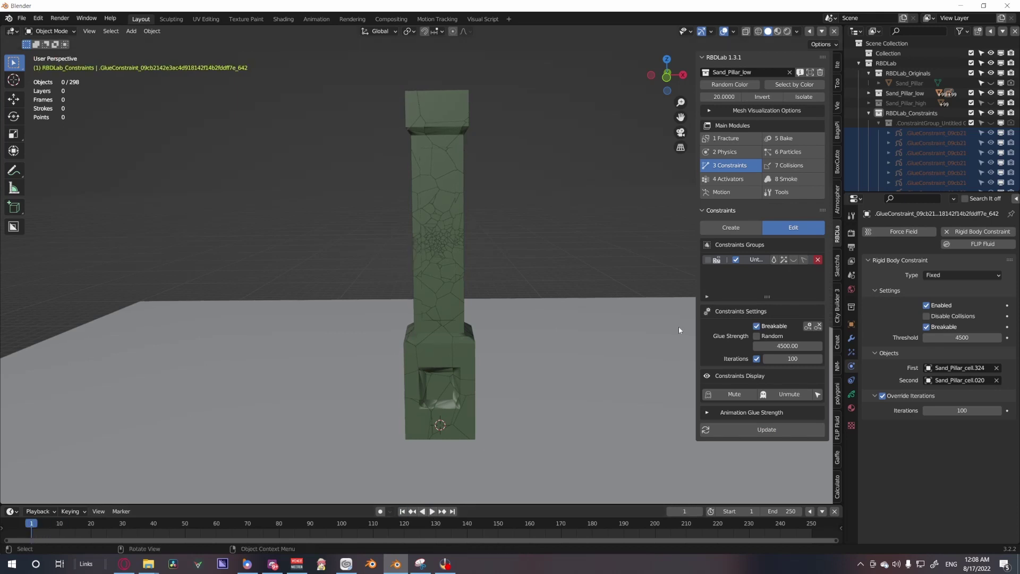
Toggle the group's constraint lines and select its GlueConstraint objects.
{"action": "left_click", "coordinate": [793, 260]}
{"action": "scroll", "coordinate": [588, 253], "scroll_direction": "up", "scroll_amount": 3}
{"action": "left_click", "coordinate": [804, 259]}
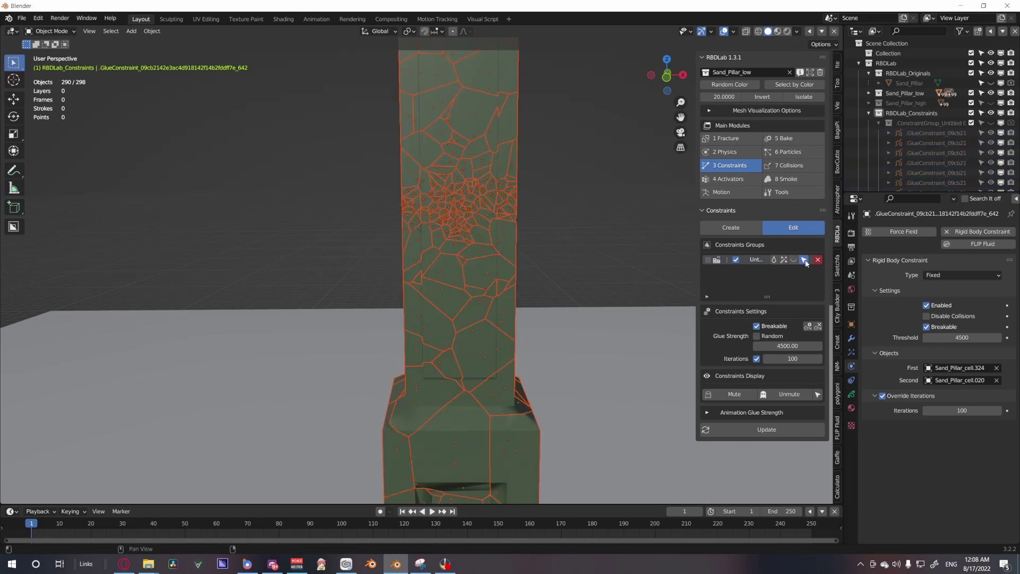
{"action": "left_click", "coordinate": [794, 259]}
{"action": "left_click", "coordinate": [793, 260]}
{"action": "scroll", "coordinate": [595, 295], "scroll_direction": "down", "scroll_amount": 3}
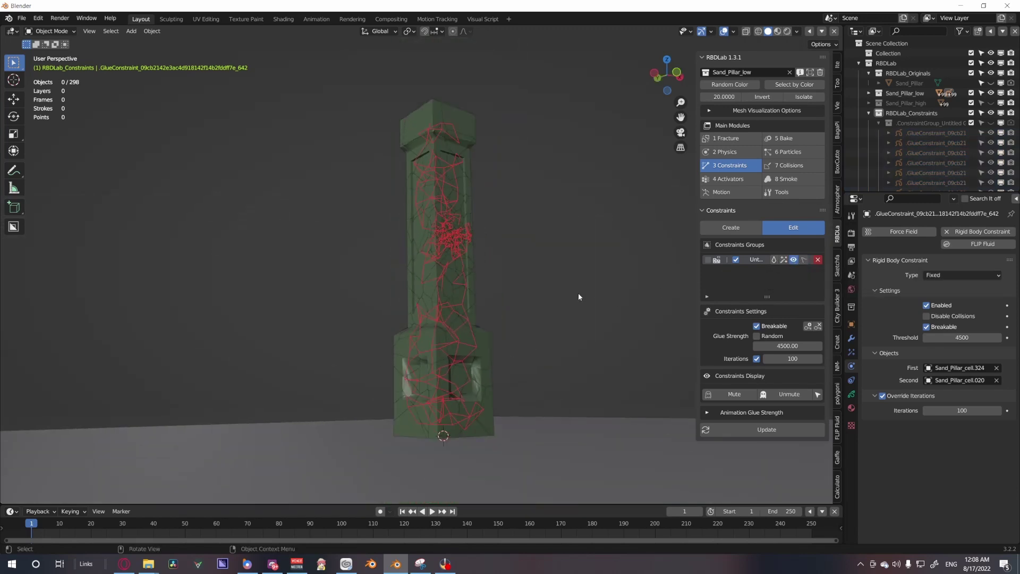
Toggle cluster colouring and constraint line display while inspecting the pillar.
{"action": "left_click", "coordinate": [785, 260]}
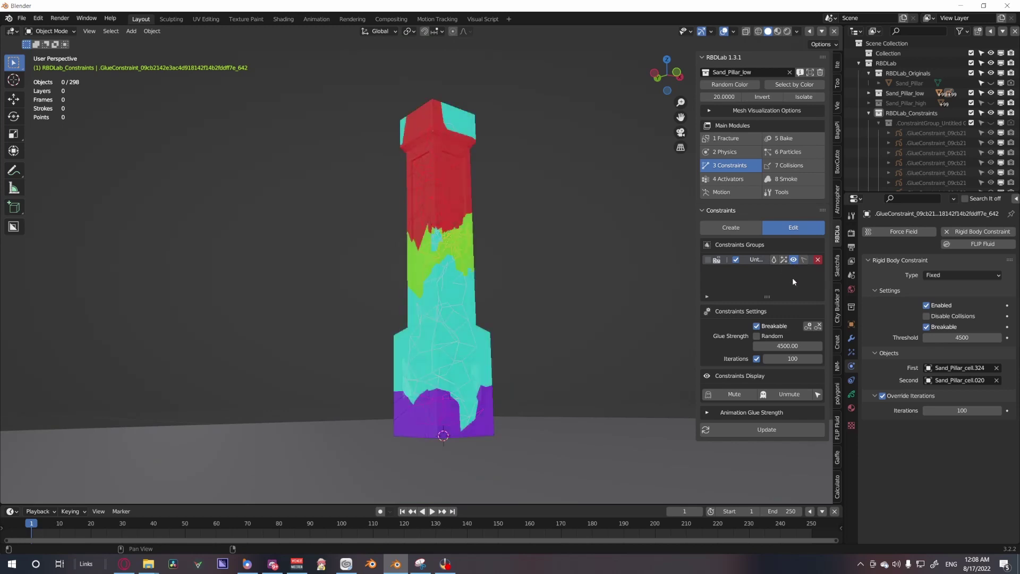
{"action": "scroll", "coordinate": [582, 289], "scroll_direction": "up", "scroll_amount": 4}
{"action": "middle_click_drag", "start_coordinate": [582, 289], "coordinate": [494, 323]}
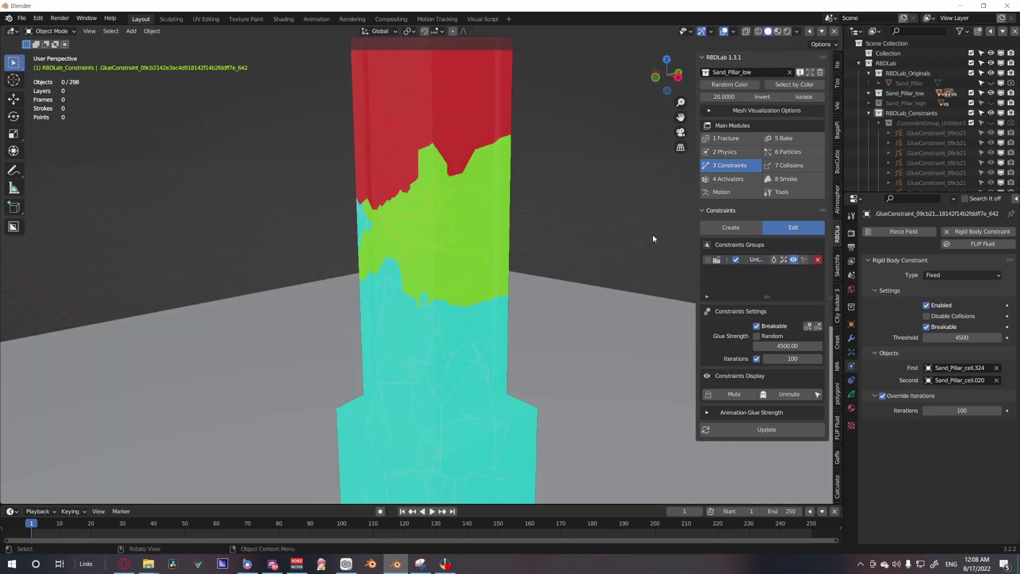
{"action": "left_click", "coordinate": [808, 262]}
{"action": "left_click", "coordinate": [794, 259]}
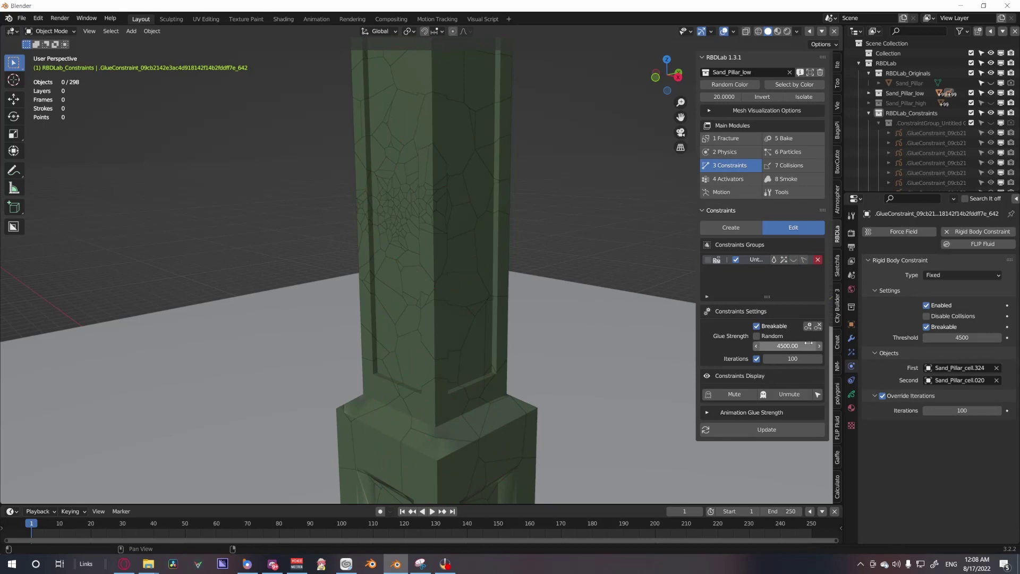
{"action": "left_click", "coordinate": [799, 260]}
{"action": "left_click", "coordinate": [800, 259]}
{"action": "left_click", "coordinate": [784, 260]}
{"action": "middle_click_drag", "start_coordinate": [558, 274], "coordinate": [626, 291]}
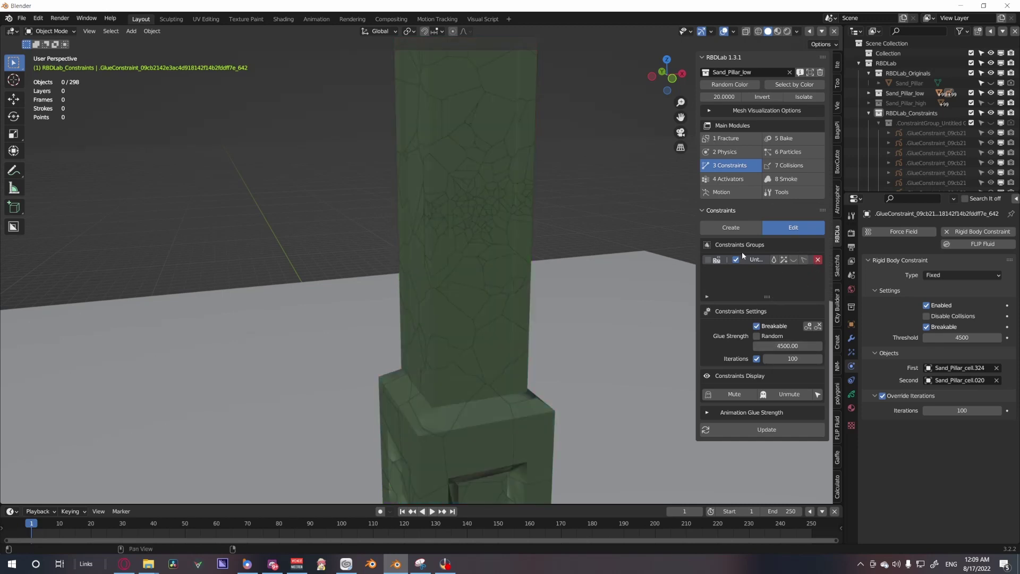
Regenerate the pillar's clusters with the new count and radius.
{"action": "left_click", "coordinate": [731, 228]}
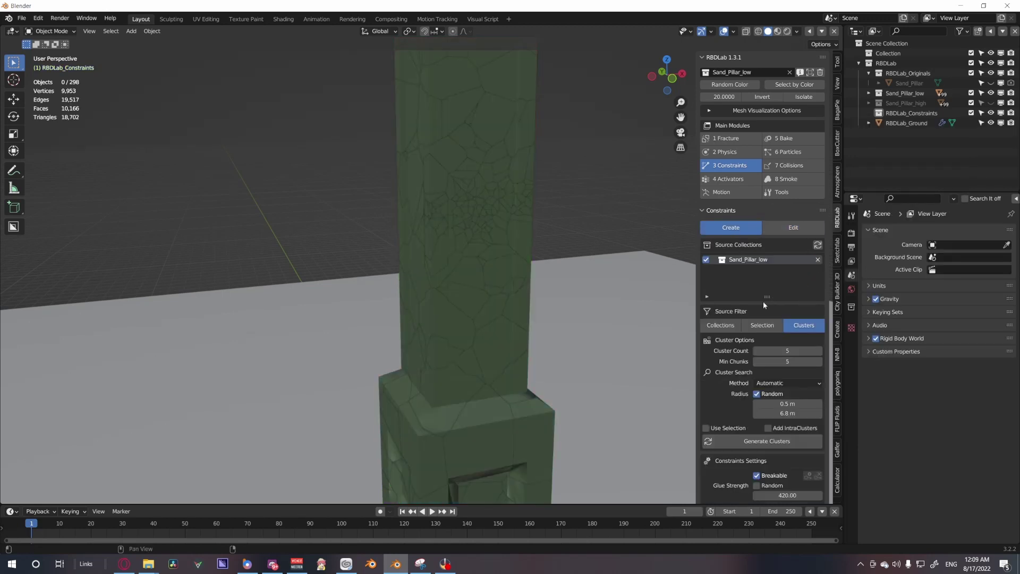
{"action": "left_click", "coordinate": [772, 443]}
{"action": "scroll", "coordinate": [565, 362], "scroll_direction": "down", "scroll_amount": 3}
{"action": "left_click", "coordinate": [792, 442]}
{"action": "left_click", "coordinate": [805, 442]}
{"action": "left_click", "coordinate": [805, 441]}
{"action": "left_click", "coordinate": [804, 441]}
{"action": "middle_click_drag", "start_coordinate": [564, 340], "coordinate": [599, 360]}
{"action": "scroll", "coordinate": [763, 319], "scroll_direction": "down", "scroll_amount": 3}
Set glue strength to 6500 and create a new glue constraint group.
{"action": "left_click", "coordinate": [787, 419]}
{"action": "type", "text": "2500"}
{"action": "key", "text": "Return"}
{"action": "left_click", "coordinate": [795, 417]}
{"action": "type", "text": "6500"}
{"action": "key", "text": "Return"}
{"action": "left_click", "coordinate": [787, 493]}
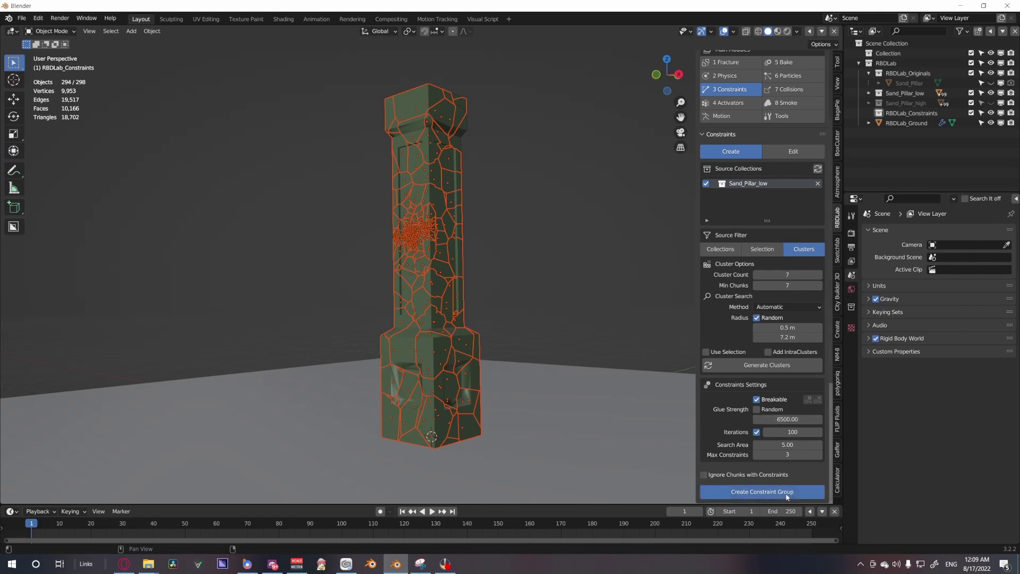
{"action": "left_click", "coordinate": [746, 229]}
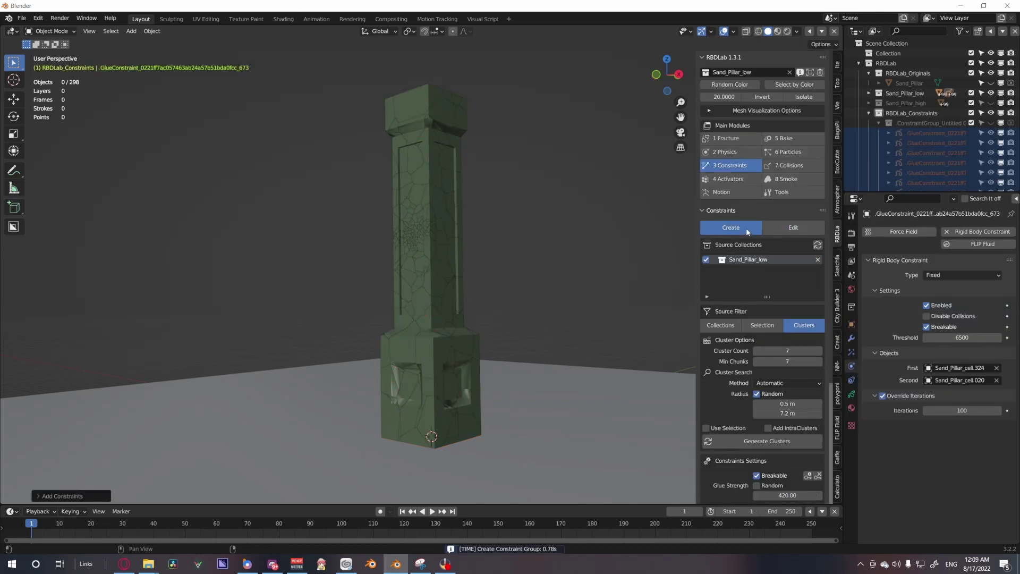
Use Selection as source and box-select all top-of-pillar chunks in wireframe view.
{"action": "left_click", "coordinate": [763, 326]}
{"action": "left_click_drag", "start_coordinate": [505, 150], "coordinate": [372, 80]}
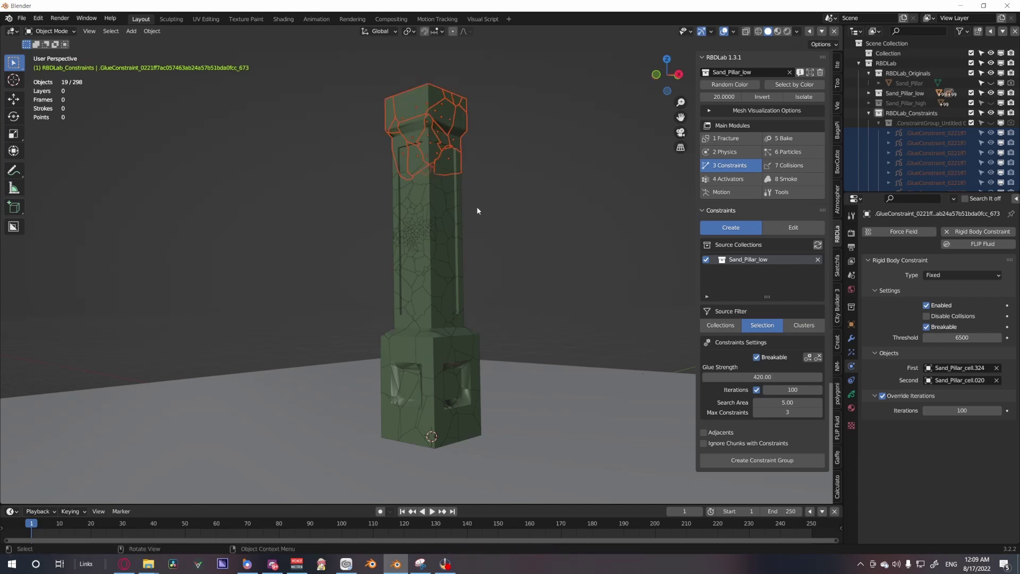
{"action": "key", "text": "z"}
{"action": "left_click", "coordinate": [371, 177]}
{"action": "left_click_drag", "start_coordinate": [515, 203], "coordinate": [391, 132]}
{"action": "key", "text": "z"}
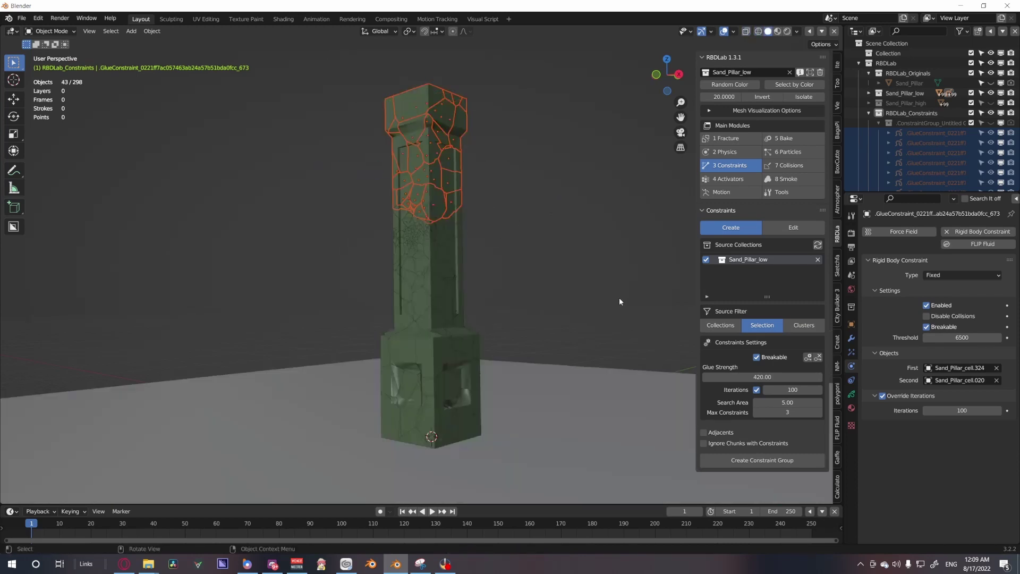
Enable Ignore Chunks with Constraints, set glue strength 6500, and show the group's lines.
{"action": "left_click", "coordinate": [705, 443]}
{"action": "left_click", "coordinate": [768, 379]}
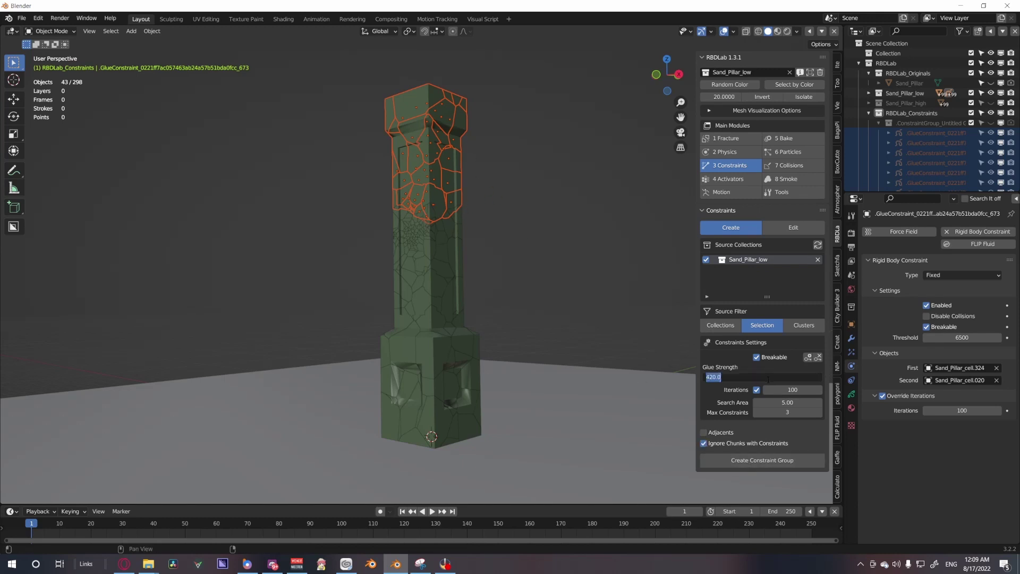
{"action": "type", "text": "6500"}
{"action": "key", "text": "Return"}
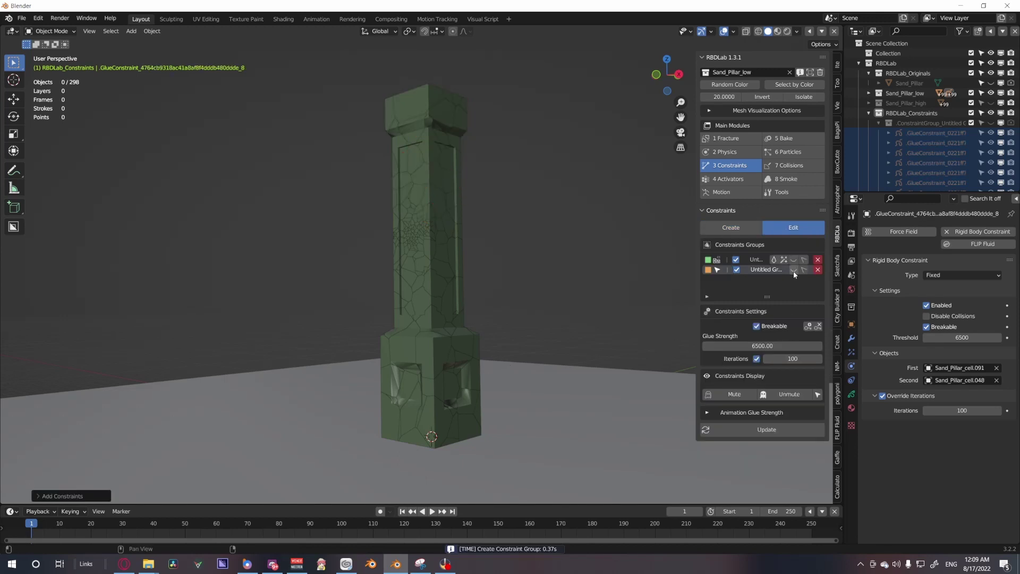
{"action": "left_click", "coordinate": [794, 270]}
Hide the glue constraint lines of both constraint groups on the pillar.
{"action": "middle_click_drag", "start_coordinate": [542, 227], "coordinate": [516, 254]}
{"action": "left_click", "coordinate": [794, 259]}
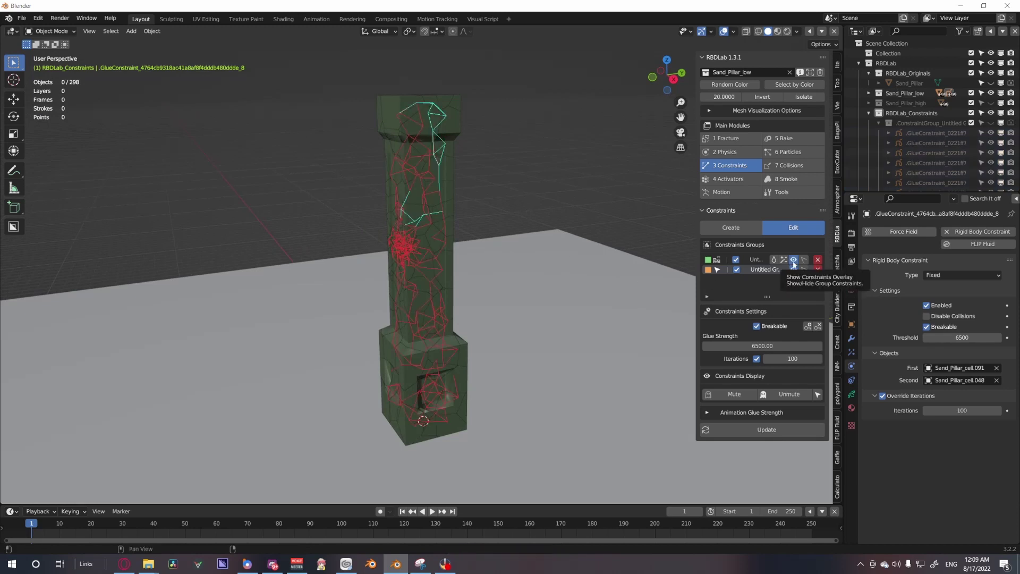
{"action": "middle_click_drag", "start_coordinate": [461, 183], "coordinate": [494, 152]}
{"action": "scroll", "coordinate": [543, 183], "scroll_direction": "up", "scroll_amount": 4}
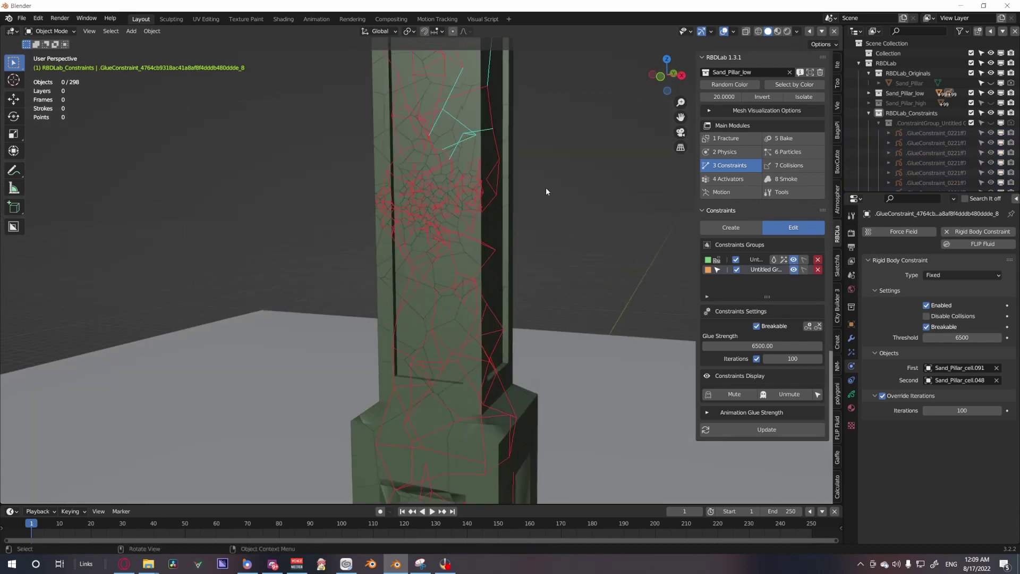
{"action": "scroll", "coordinate": [552, 199], "scroll_direction": "down", "scroll_amount": 4}
{"action": "left_click", "coordinate": [794, 269]}
{"action": "left_click", "coordinate": [793, 259]}
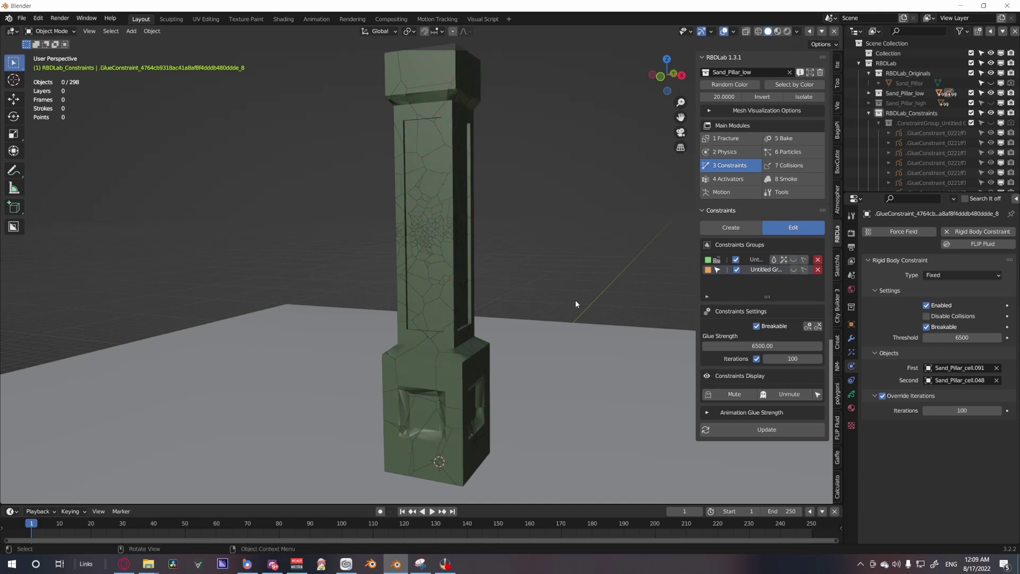
Update the constraints and preview the simulation, then return to frame 1.
{"action": "left_click", "coordinate": [752, 429]}
{"action": "scroll", "coordinate": [576, 359], "scroll_direction": "down", "scroll_amount": 2}
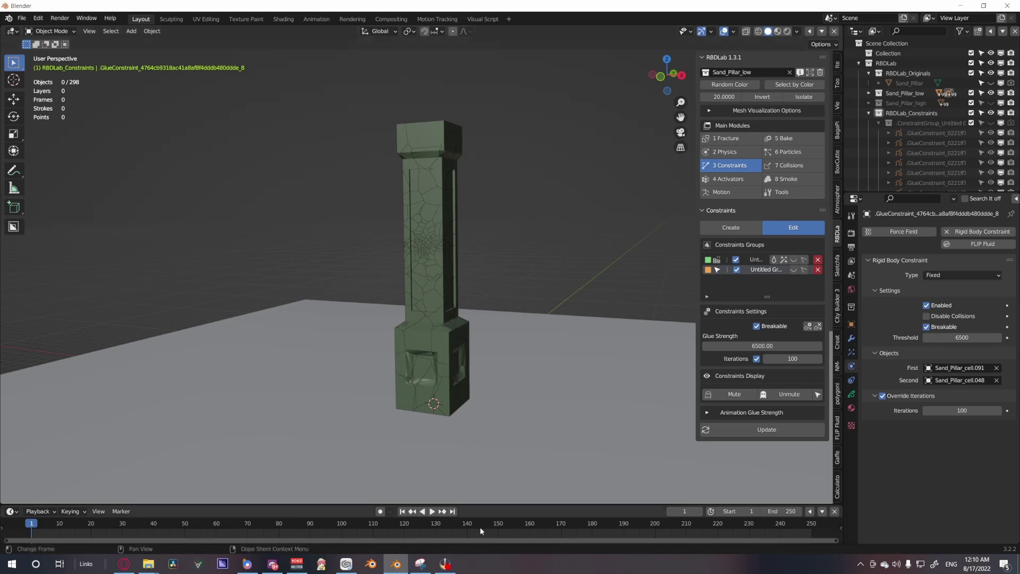
{"action": "left_click", "coordinate": [432, 511]}
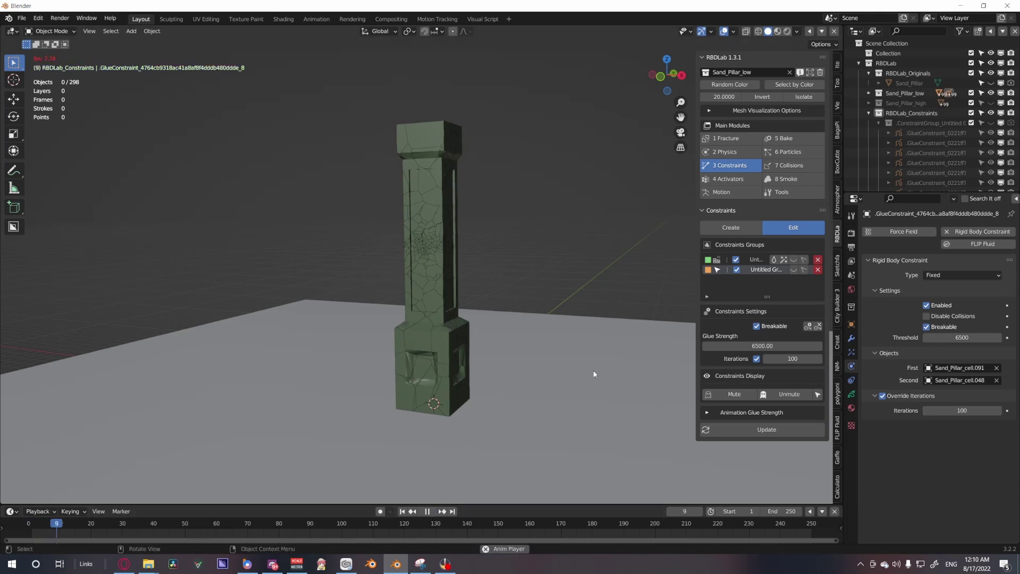
{"action": "middle_click_drag", "start_coordinate": [599, 371], "coordinate": [658, 371]}
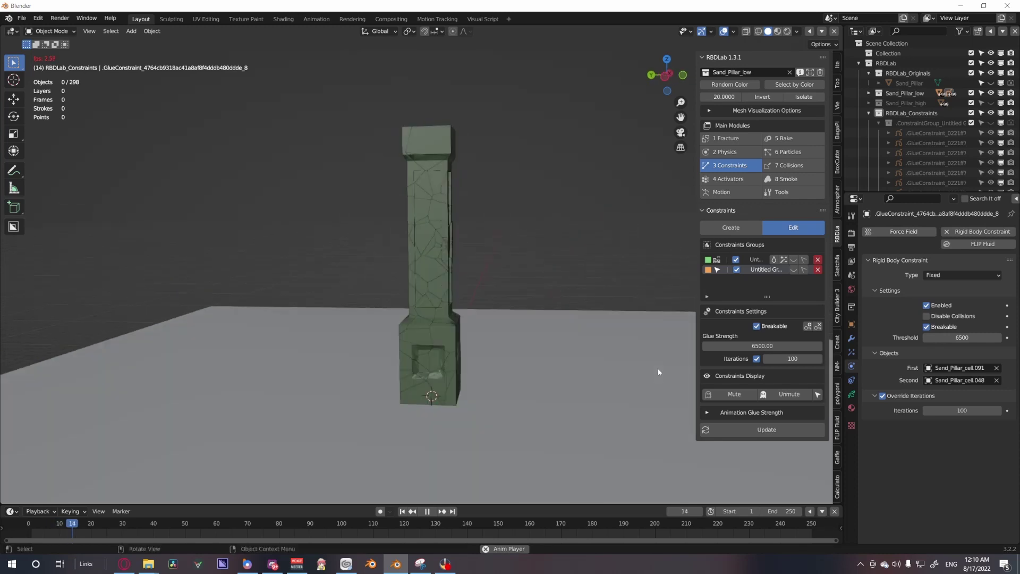
{"action": "left_click", "coordinate": [428, 512]}
{"action": "left_click", "coordinate": [403, 512]}
{"action": "middle_click_drag", "start_coordinate": [494, 415], "coordinate": [754, 334]}
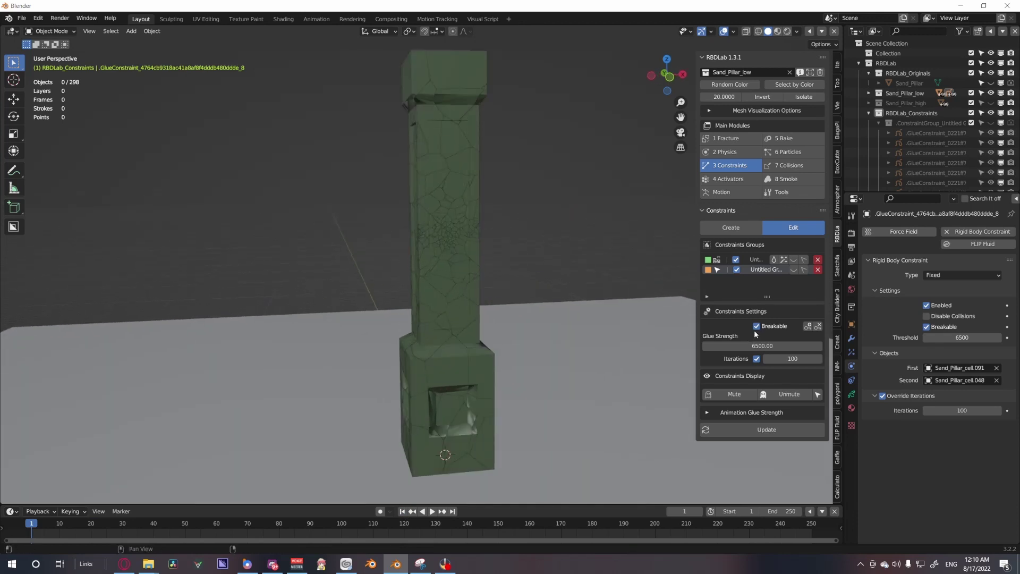
Set the animated glue strength to start at frame 25 with strength 6500.
{"action": "left_click", "coordinate": [708, 413]}
{"action": "scroll", "coordinate": [764, 427], "scroll_direction": "down", "scroll_amount": 1}
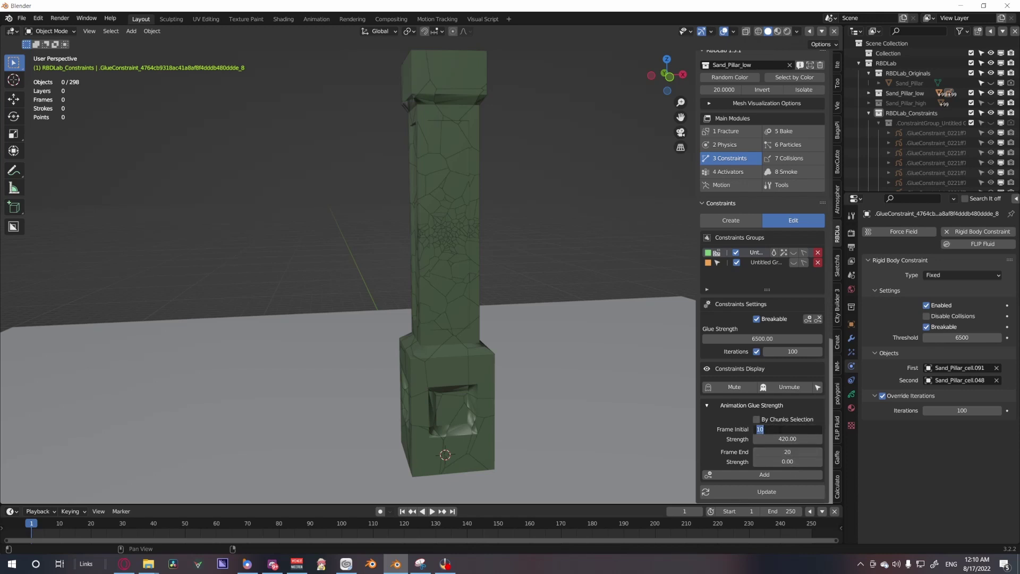
{"action": "type", "text": "5"}
{"action": "key", "text": "Return"}
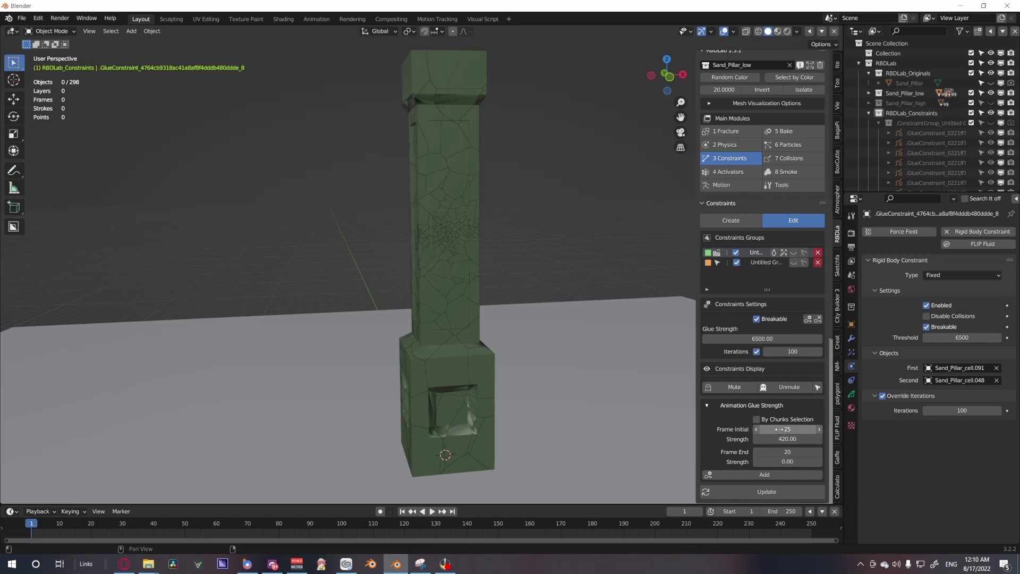
{"action": "left_click", "coordinate": [786, 439]}
{"action": "type", "text": "6500"}
{"action": "key", "text": "Return"}
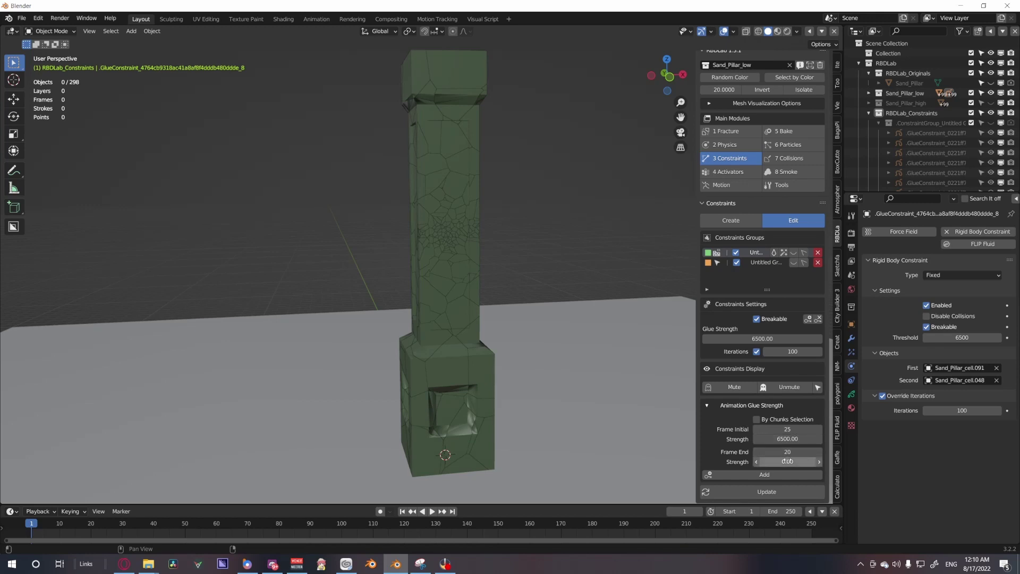
Set the end at frame 35 with strength 420 and add the glue strength keyframes.
{"action": "left_click", "coordinate": [787, 452]}
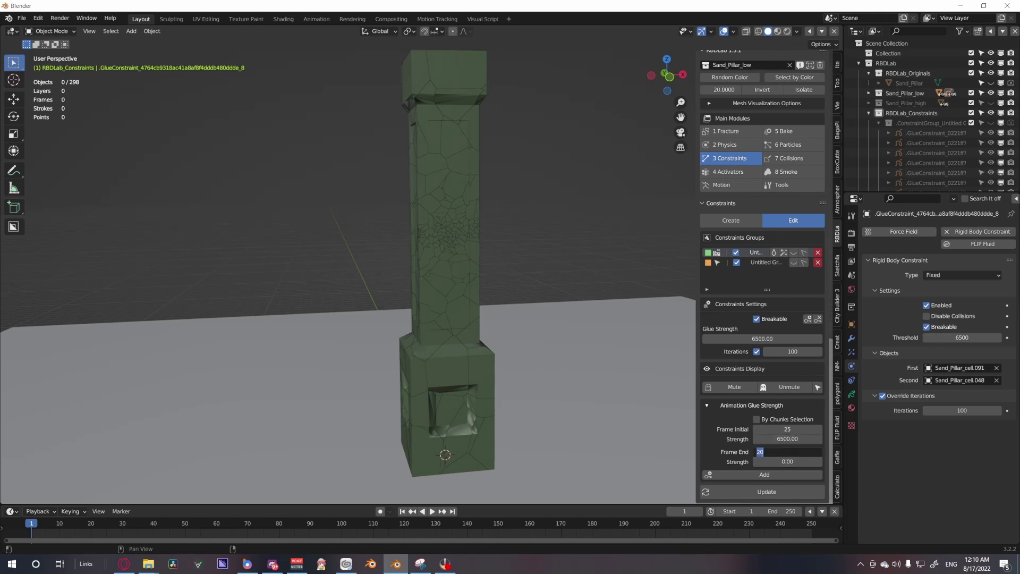
{"action": "type", "text": "30"}
{"action": "key", "text": "Return"}
{"action": "left_click", "coordinate": [769, 455]}
{"action": "type", "text": "35"}
{"action": "key", "text": "Return"}
{"action": "left_click", "coordinate": [774, 462]}
{"action": "type", "text": "420"}
{"action": "key", "text": "Return"}
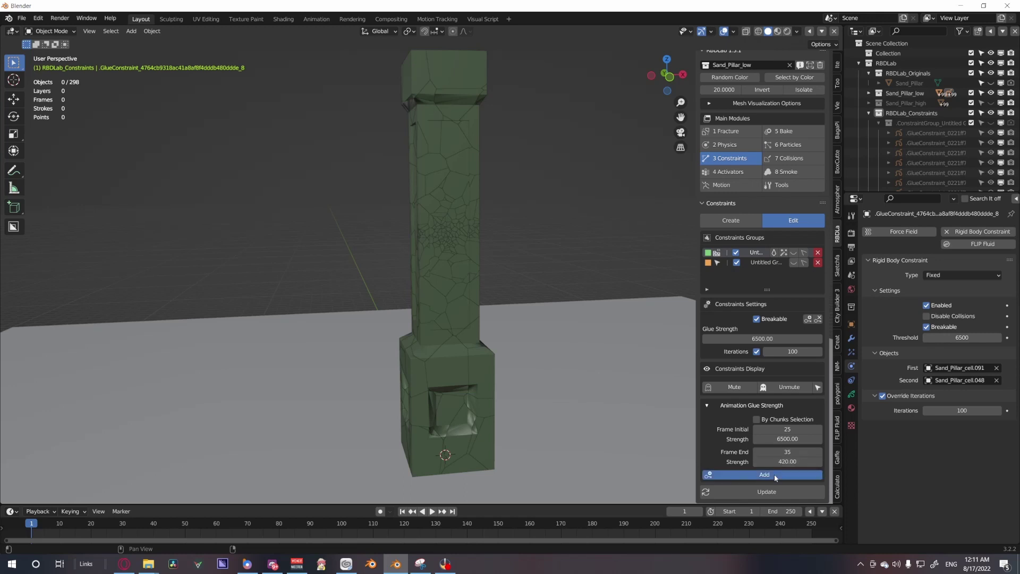
{"action": "left_click", "coordinate": [774, 474]}
{"action": "scroll", "coordinate": [767, 479], "scroll_direction": "down", "scroll_amount": 2}
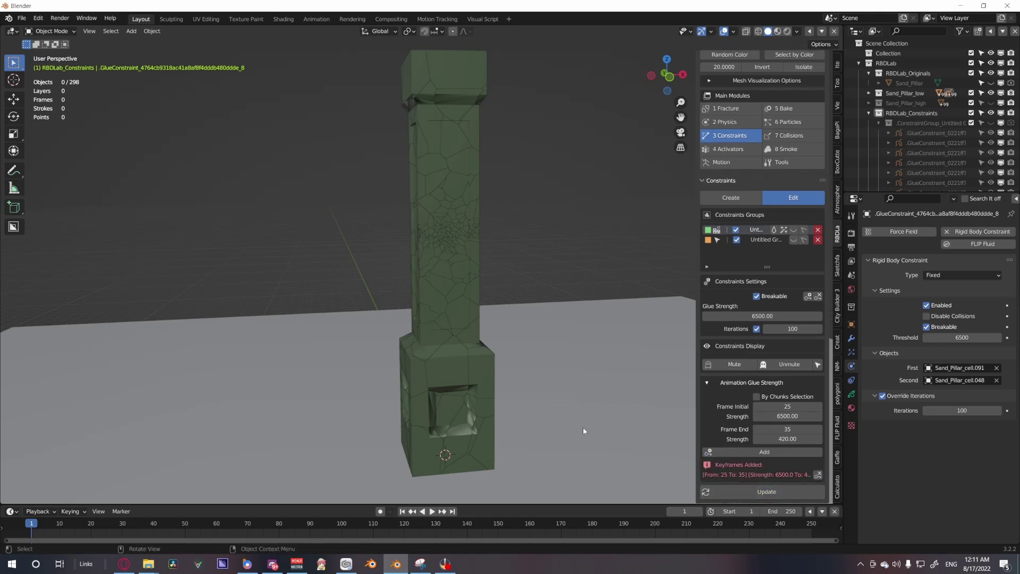
{"action": "left_click", "coordinate": [433, 512]}
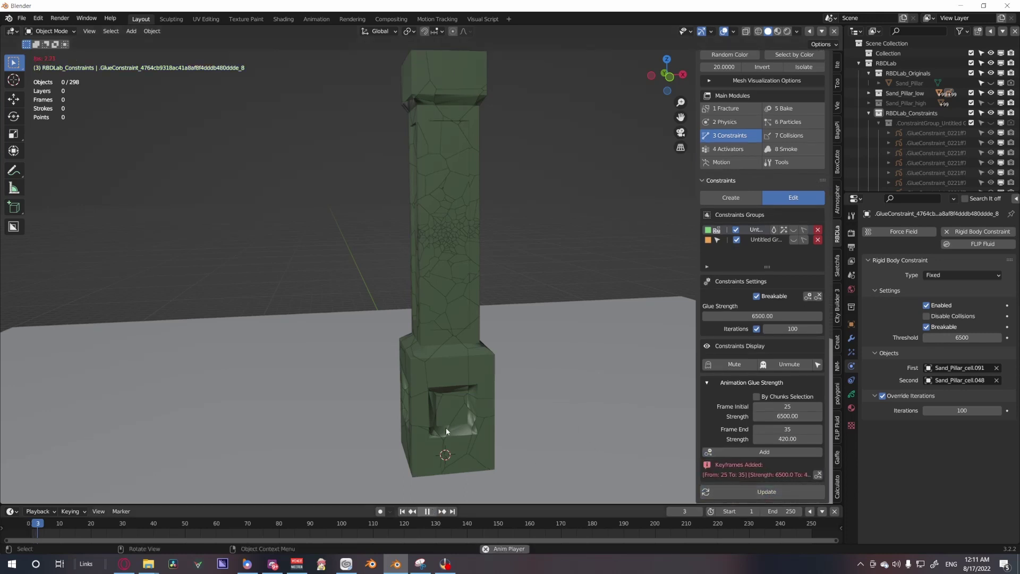
{"action": "scroll", "coordinate": [445, 428], "scroll_direction": "down", "scroll_amount": 2}
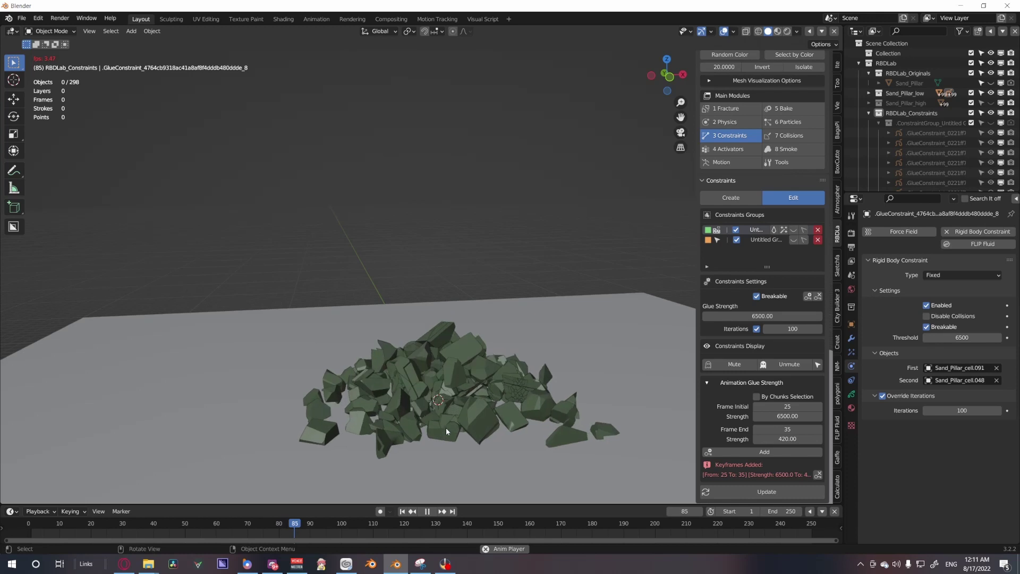
{"action": "left_click", "coordinate": [529, 403]}
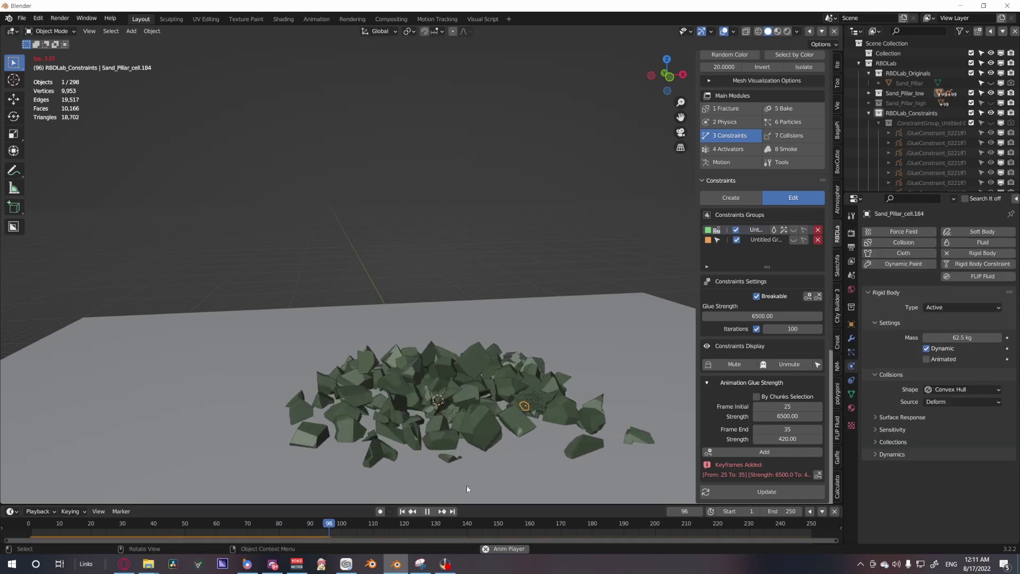
{"action": "left_click", "coordinate": [428, 512]}
{"action": "scroll", "coordinate": [546, 454], "scroll_direction": "up", "scroll_amount": 6}
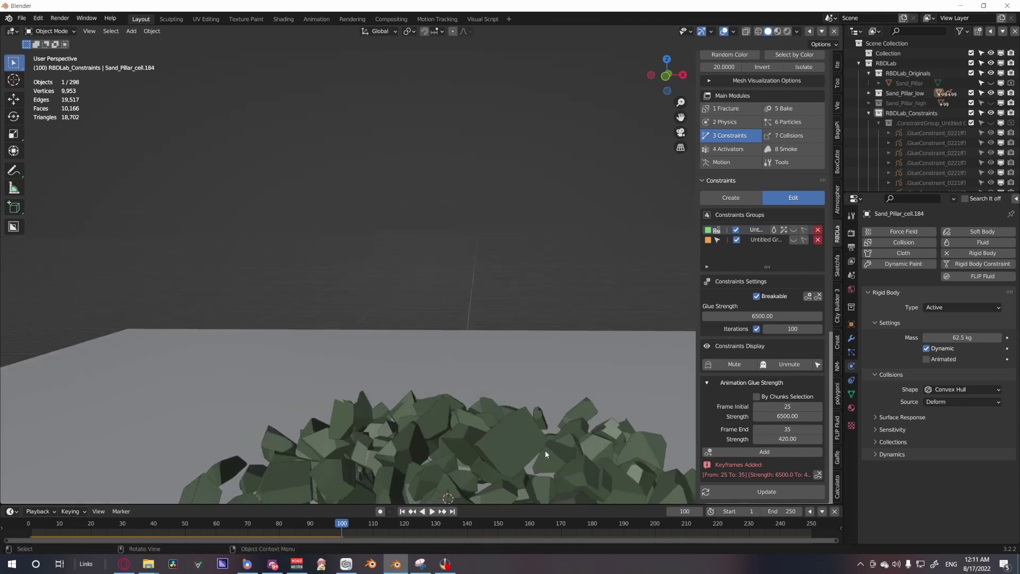
{"action": "middle_click_drag", "start_coordinate": [546, 453], "coordinate": [492, 420]}
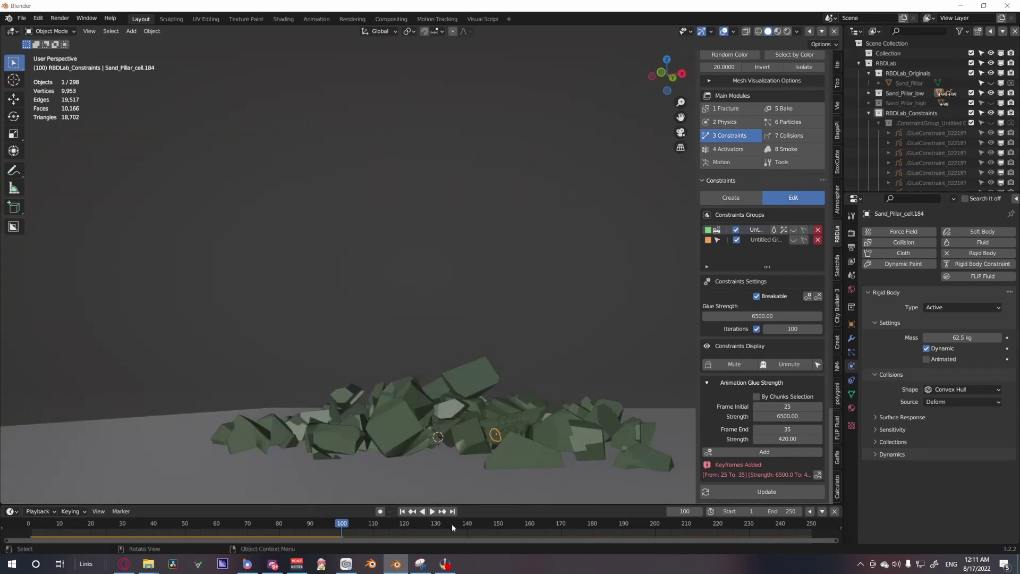
{"action": "left_click", "coordinate": [400, 511]}
{"action": "middle_click_drag", "start_coordinate": [404, 468], "coordinate": [425, 368]}
{"action": "scroll", "coordinate": [425, 369], "scroll_direction": "up", "scroll_amount": 2}
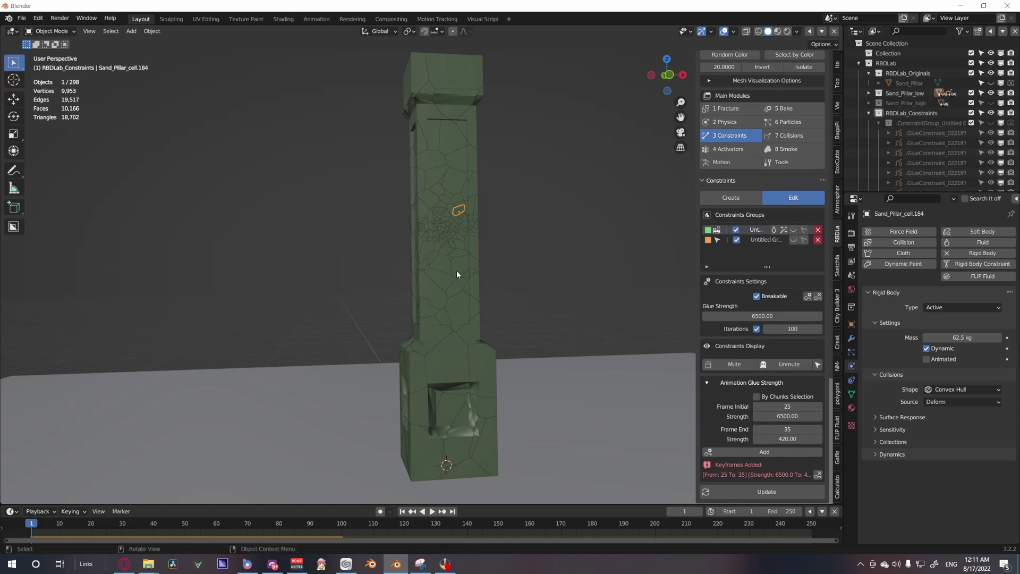
{"action": "mouse_move", "coordinate": [513, 244]}
{"action": "middle_mouse_down"}
{"action": "mouse_move", "coordinate": [503, 292]}
{"action": "mouse_move", "coordinate": [510, 359]}
{"action": "mouse_move", "coordinate": [521, 341]}
{"action": "mouse_move", "coordinate": [531, 373]}
{"action": "mouse_move", "coordinate": [510, 381]}
{"action": "middle_mouse_up"}
In front wireframe view, box-select the pillar's base chunks and set them passive.
{"action": "key", "text": "z"}
{"action": "left_click", "coordinate": [464, 350]}
{"action": "key", "text": "KP_1"}
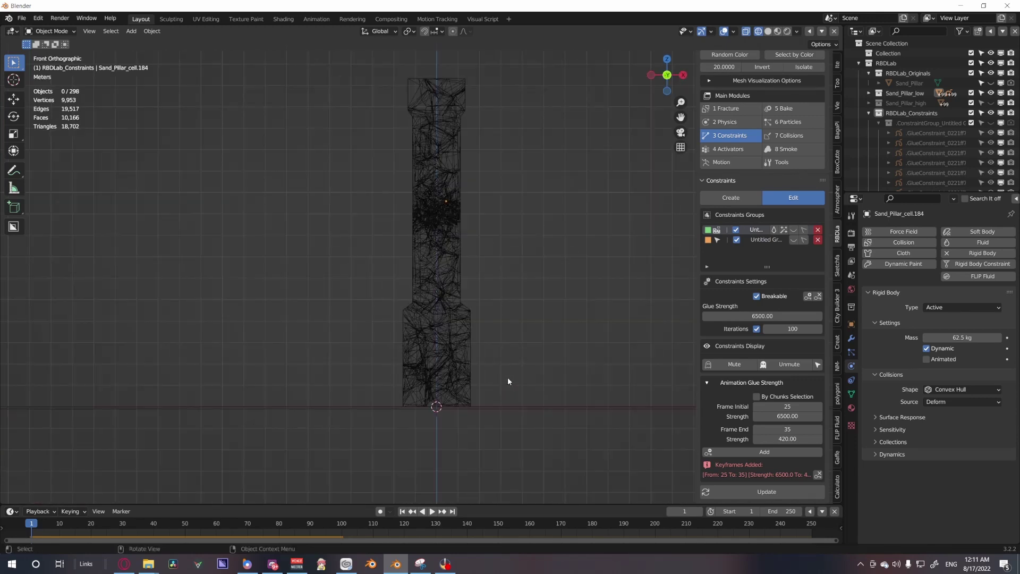
{"action": "left_click_drag", "start_coordinate": [498, 392], "coordinate": [412, 346]}
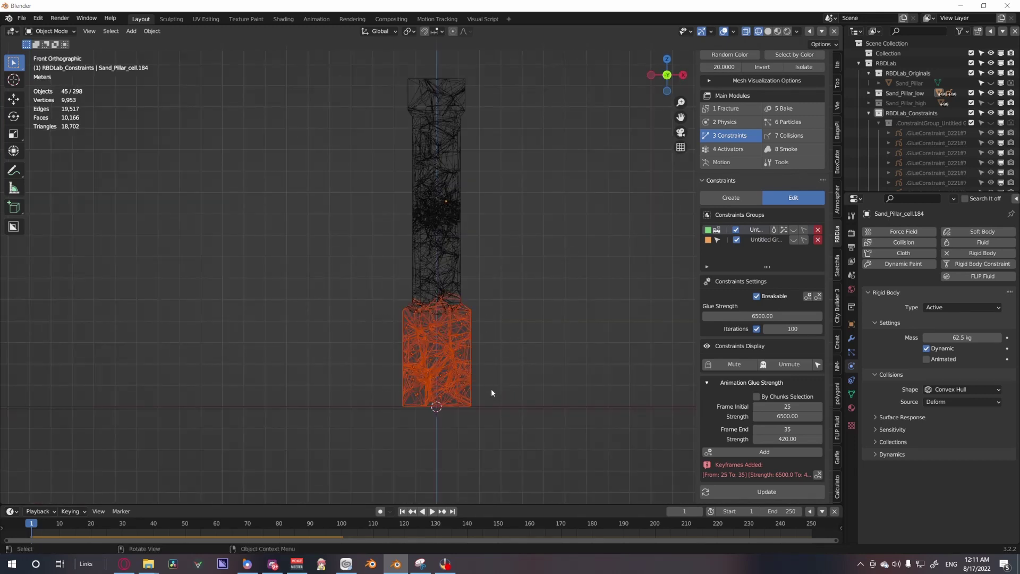
{"action": "left_click", "coordinate": [724, 122]}
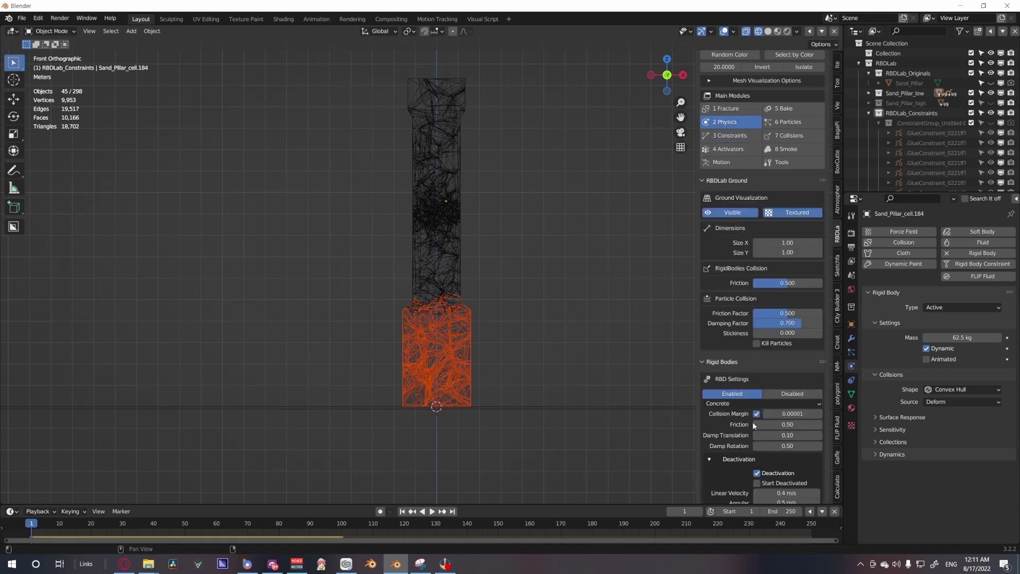
{"action": "scroll", "coordinate": [752, 423], "scroll_direction": "down", "scroll_amount": 6}
{"action": "left_click", "coordinate": [738, 449]}
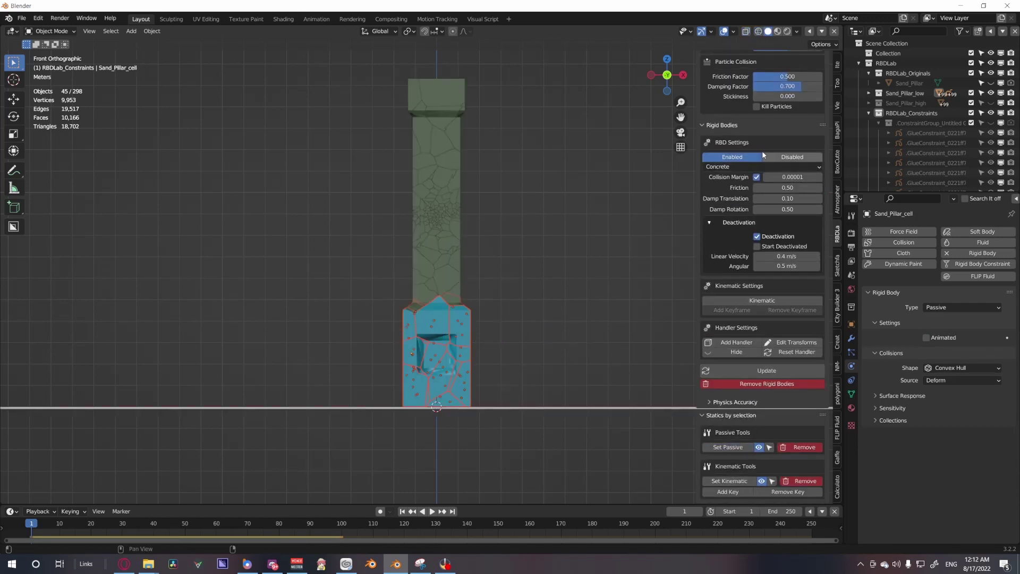
Replay the simulation to check the base holds, then return to frame 1.
{"action": "scroll", "coordinate": [726, 234], "scroll_direction": "up", "scroll_amount": 6}
{"action": "scroll", "coordinate": [722, 151], "scroll_direction": "up", "scroll_amount": 4}
{"action": "left_click", "coordinate": [729, 166]}
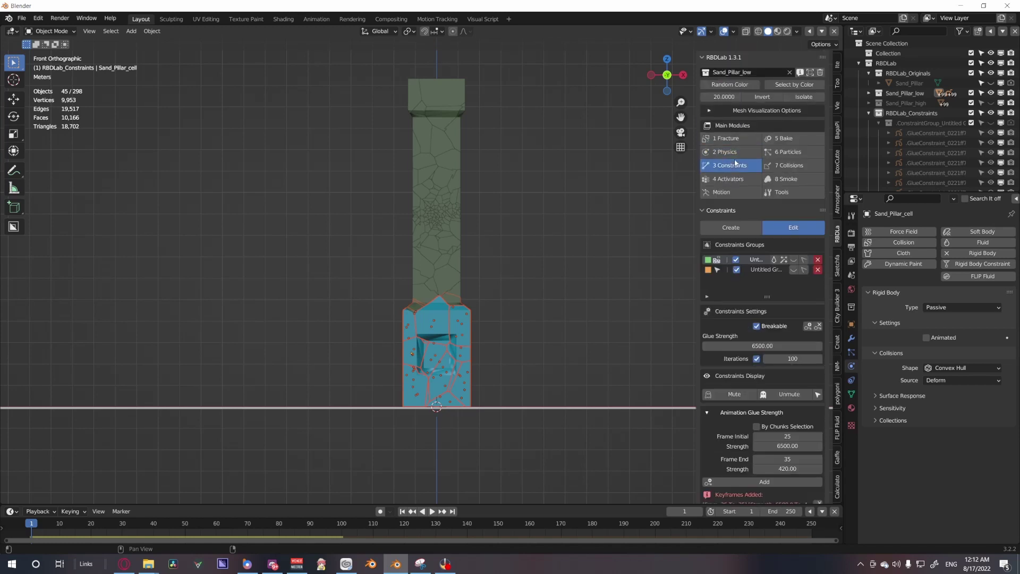
{"action": "left_click", "coordinate": [435, 511]}
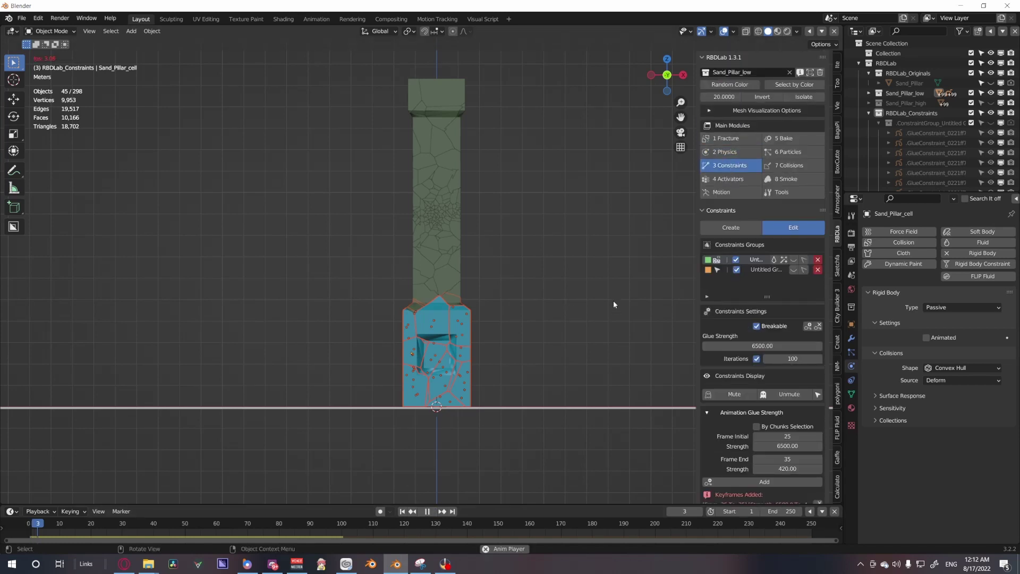
{"action": "middle_click_drag", "start_coordinate": [596, 311], "coordinate": [575, 323]}
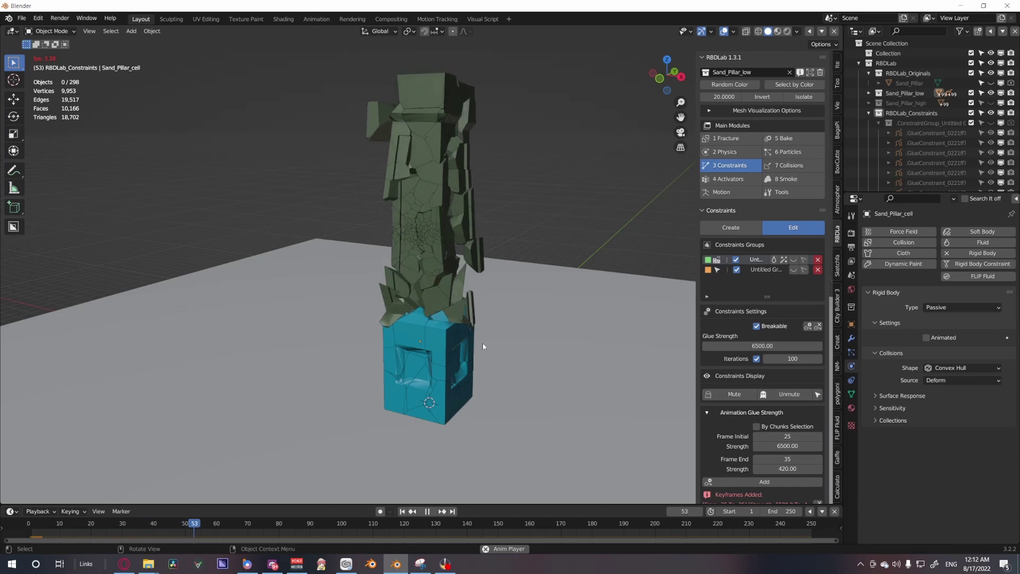
{"action": "middle_click_drag", "start_coordinate": [448, 343], "coordinate": [432, 288]}
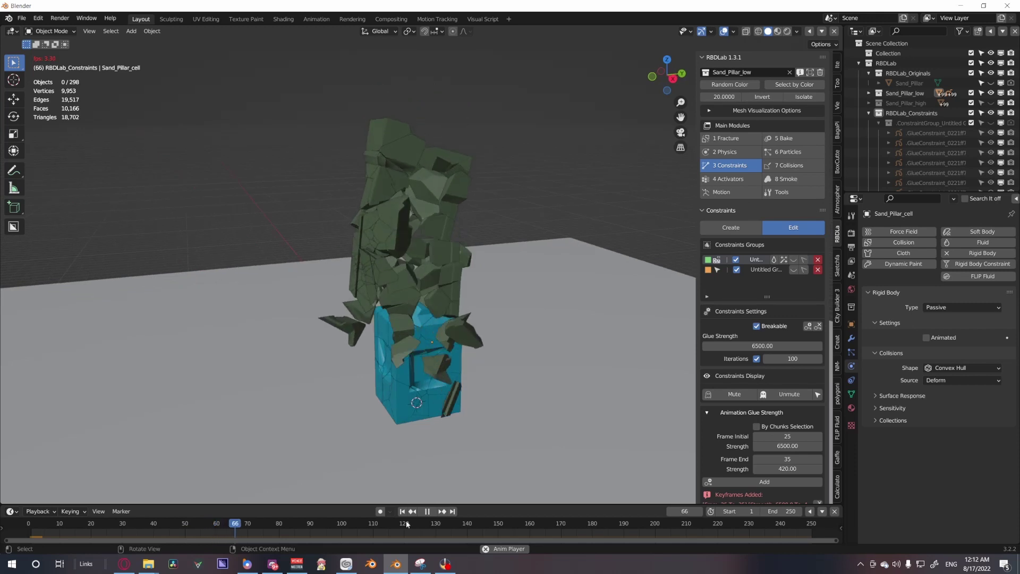
{"action": "left_click", "coordinate": [426, 512]}
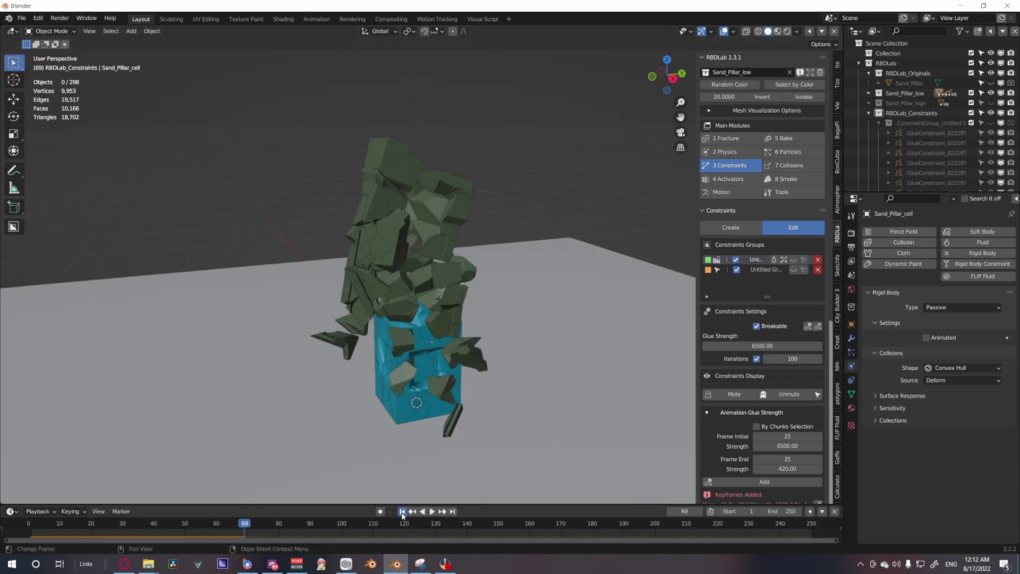
{"action": "left_click", "coordinate": [402, 511]}
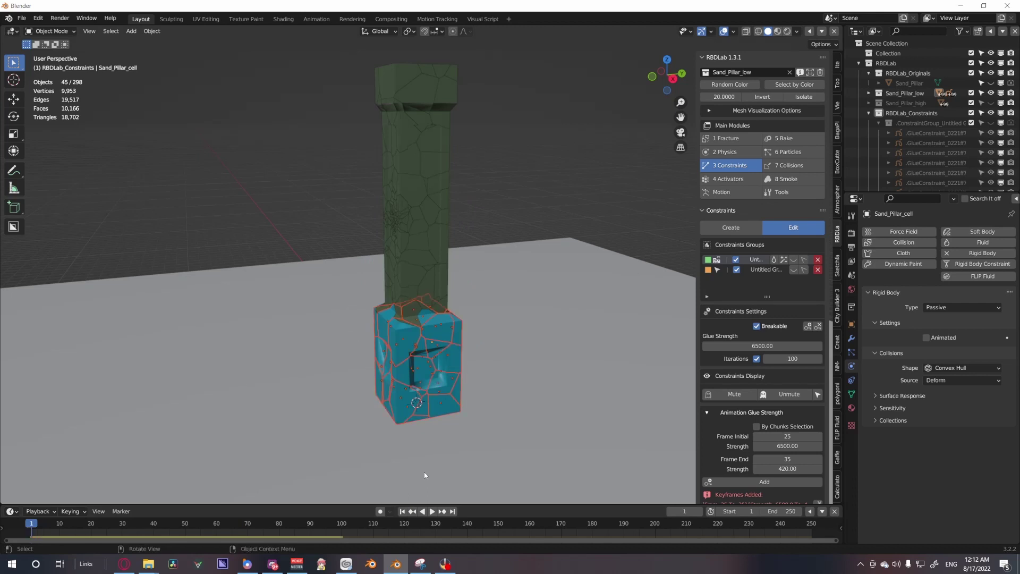
Set the bake cache end frame to 150 and bake the physics simulation.
{"action": "left_click", "coordinate": [518, 247]}
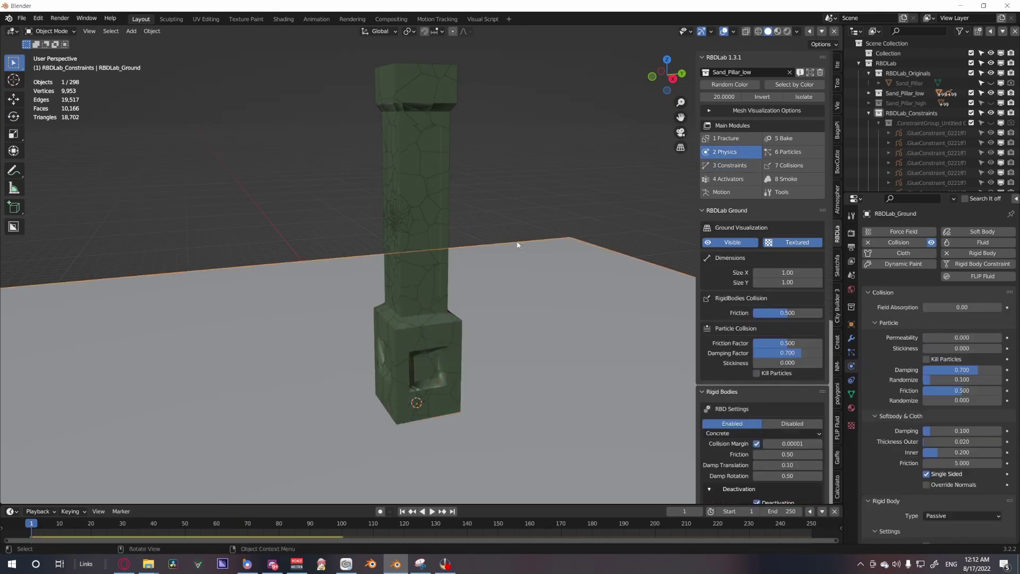
{"action": "left_click", "coordinate": [501, 212]}
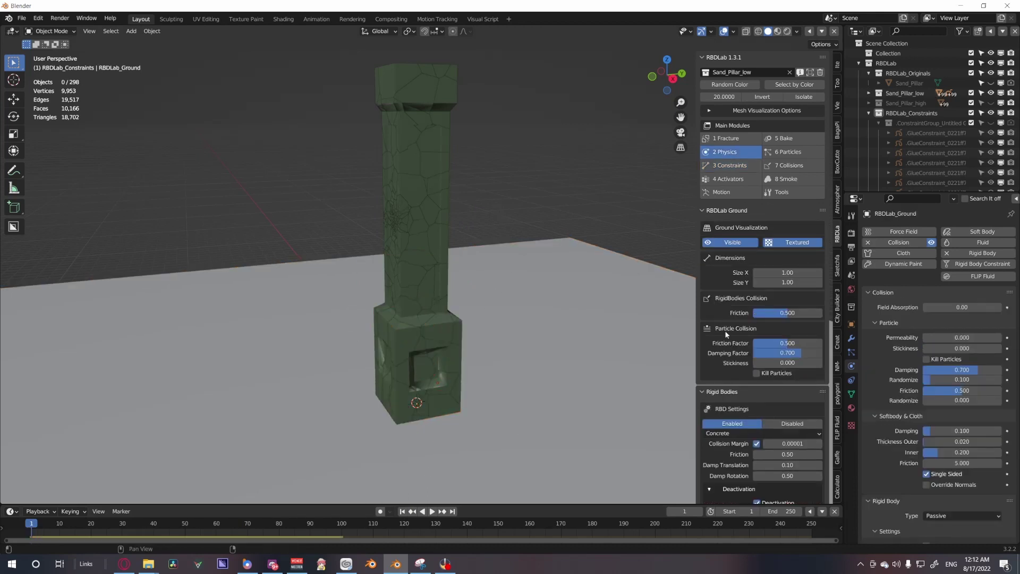
{"action": "left_click", "coordinate": [737, 166]}
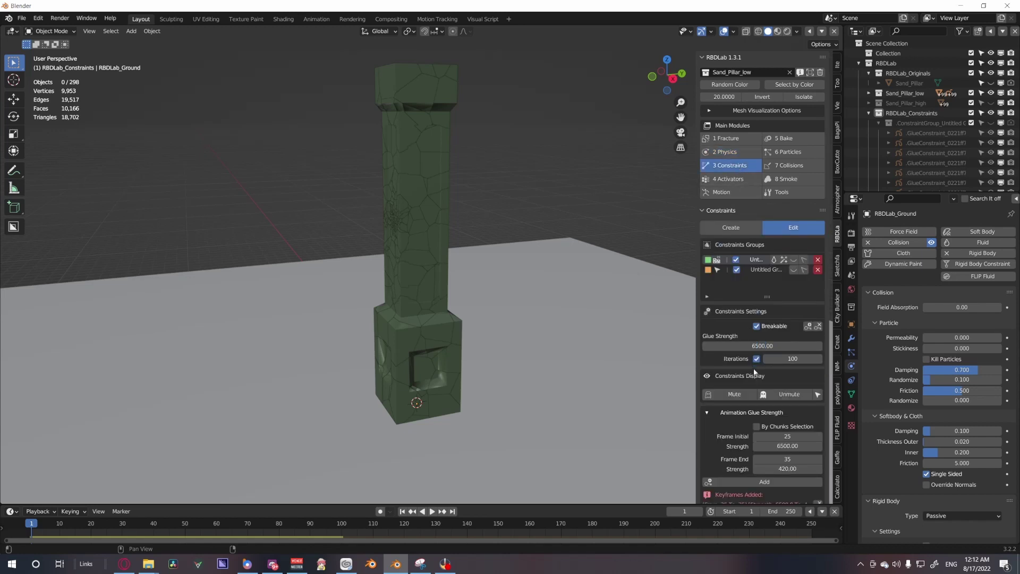
{"action": "scroll", "coordinate": [738, 165], "scroll_direction": "down", "scroll_amount": 2}
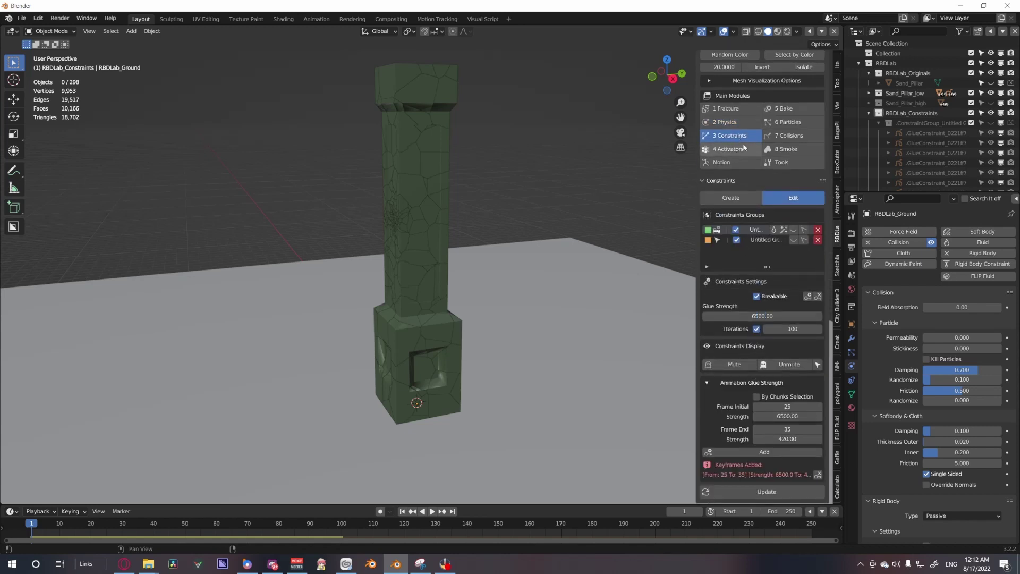
{"action": "scroll", "coordinate": [750, 149], "scroll_direction": "up", "scroll_amount": 2}
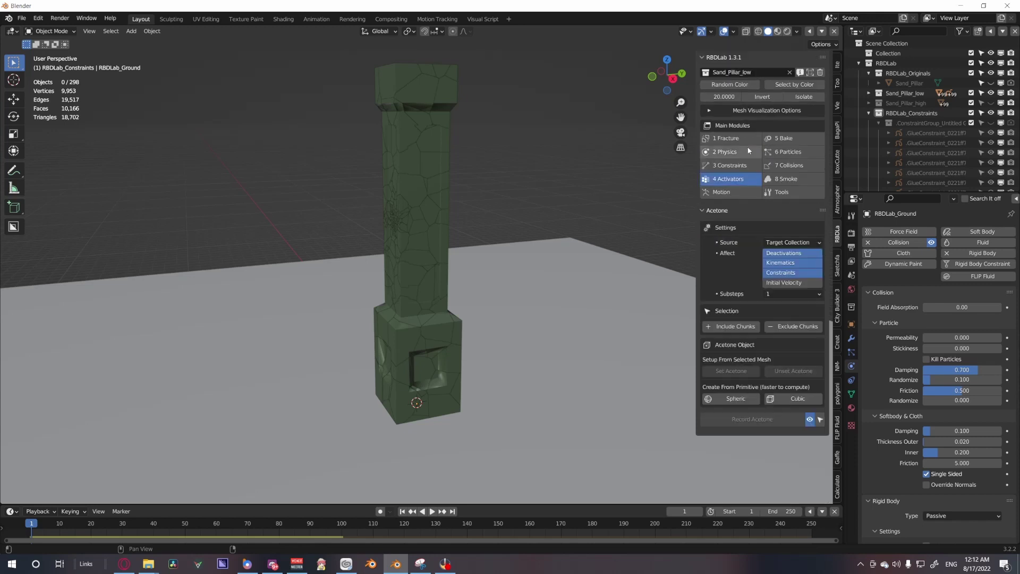
{"action": "left_click", "coordinate": [776, 140]}
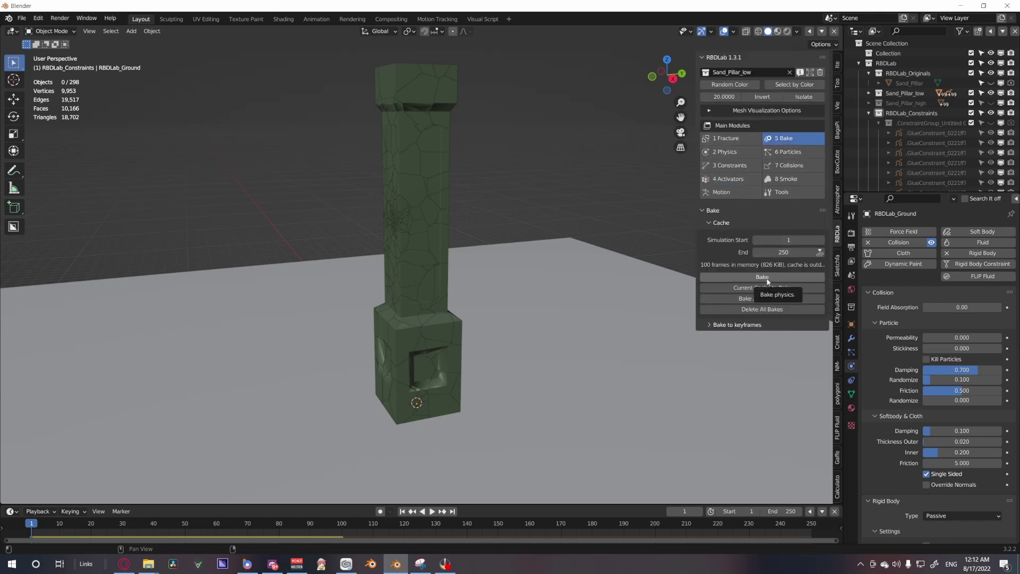
{"action": "left_click", "coordinate": [784, 252]}
{"action": "type", "text": "150"}
{"action": "key", "text": "Return"}
{"action": "left_click", "coordinate": [782, 277]}
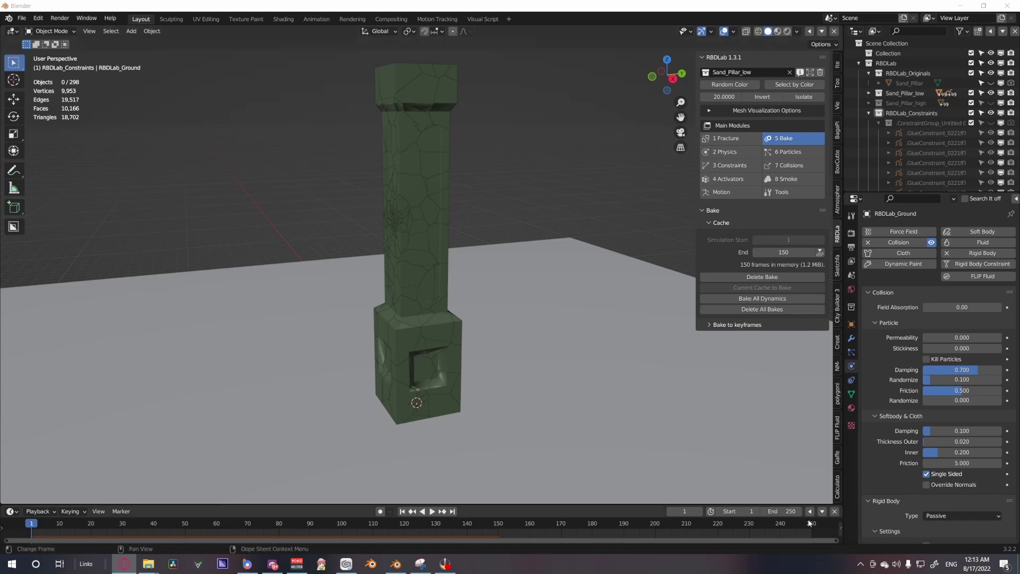
Set the animation end frame to 150 and play the baked collapse.
{"action": "left_click", "coordinate": [781, 511]}
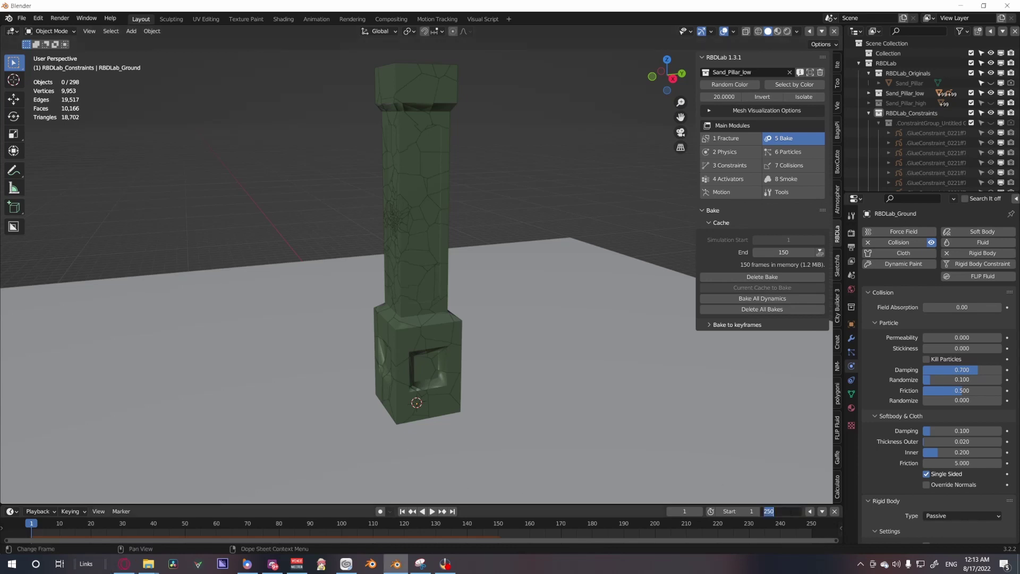
{"action": "type", "text": "150"}
{"action": "key", "text": "Return"}
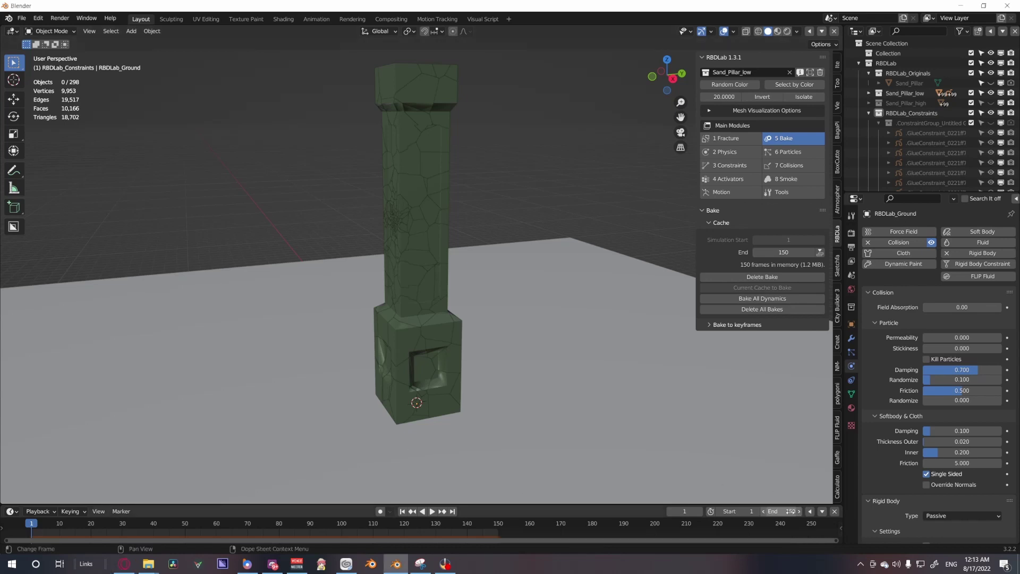
{"action": "left_click", "coordinate": [433, 512]}
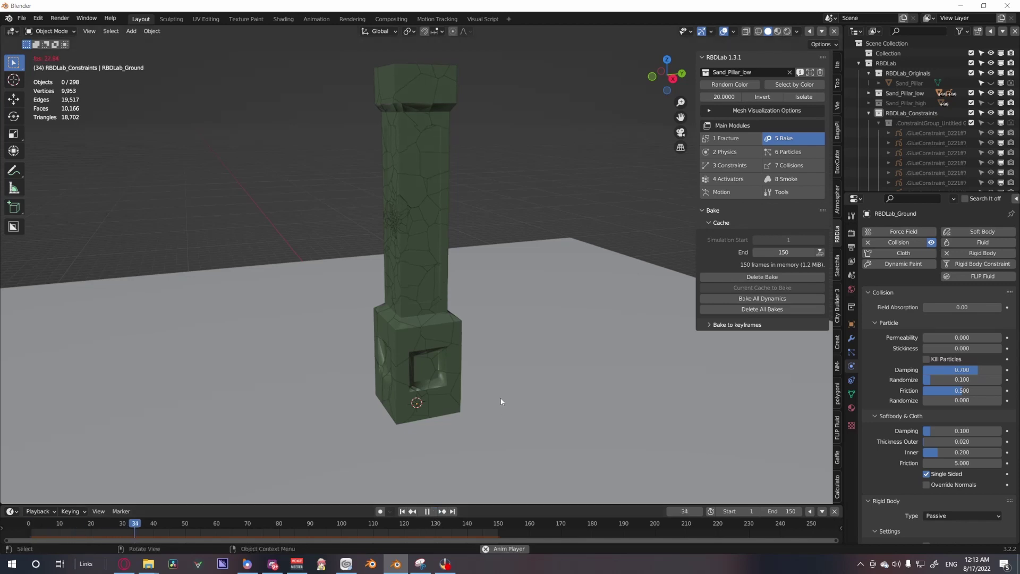
{"action": "middle_click_drag", "start_coordinate": [476, 397], "coordinate": [451, 468]}
{"action": "key", "text": "Escape"}
Replay the baked collapse from a new angle, then return to frame 1.
{"action": "middle_click_drag", "start_coordinate": [409, 495], "coordinate": [506, 345]}
{"action": "scroll", "coordinate": [482, 300], "scroll_direction": "up", "scroll_amount": 5}
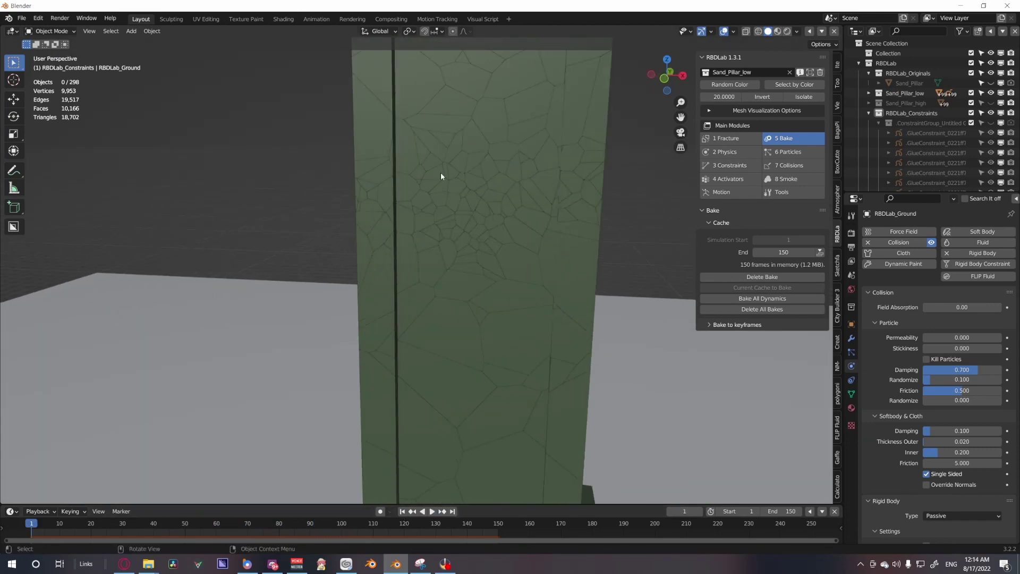
{"action": "scroll", "coordinate": [514, 285], "scroll_direction": "down", "scroll_amount": 5}
{"action": "middle_click_drag", "start_coordinate": [484, 242], "coordinate": [585, 261]}
{"action": "scroll", "coordinate": [626, 259], "scroll_direction": "up", "scroll_amount": 5}
{"action": "scroll", "coordinate": [497, 273], "scroll_direction": "up", "scroll_amount": 5}
{"action": "middle_click_drag", "start_coordinate": [497, 273], "coordinate": [463, 329]}
{"action": "scroll", "coordinate": [463, 329], "scroll_direction": "down", "scroll_amount": 5}
{"action": "middle_click_drag", "start_coordinate": [506, 366], "coordinate": [481, 411]}
{"action": "left_click", "coordinate": [432, 511]}
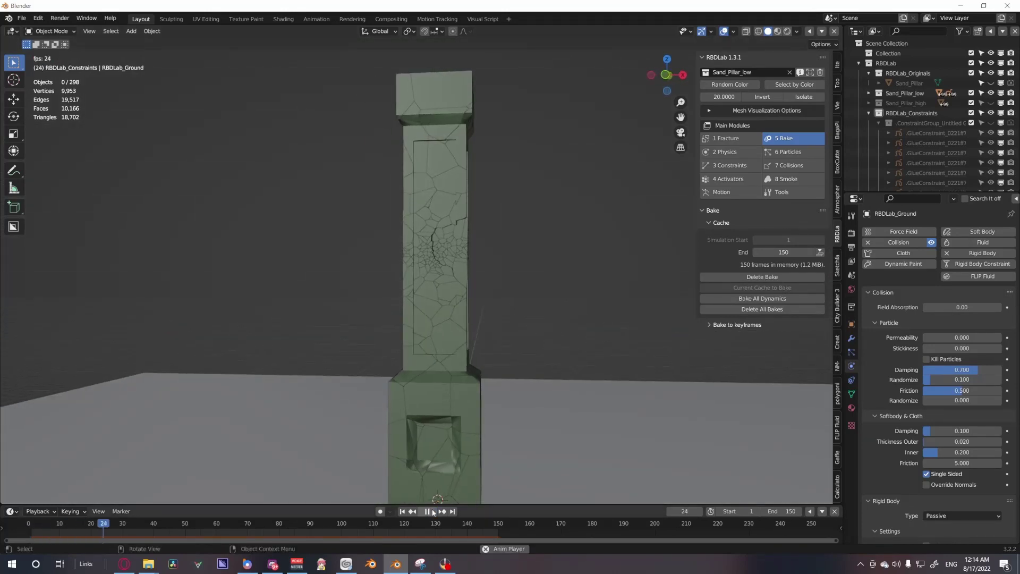
{"action": "scroll", "coordinate": [530, 367], "scroll_direction": "down", "scroll_amount": 2}
{"action": "middle_click_drag", "start_coordinate": [501, 362], "coordinate": [444, 441]}
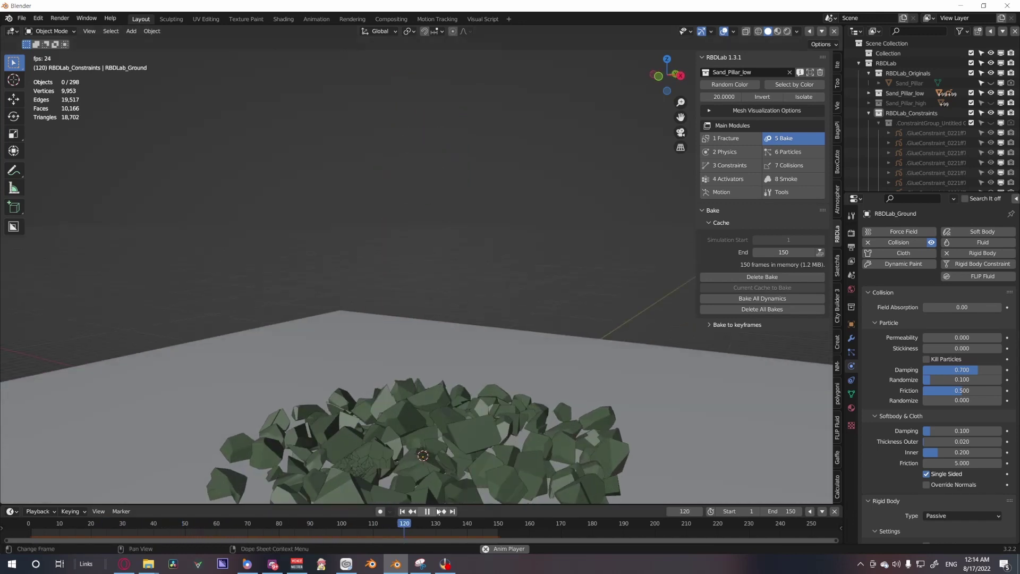
{"action": "key", "text": "space"}
{"action": "left_click", "coordinate": [401, 511]}
Play again and scrub to frame 60 to inspect the mid-collapse pillar.
{"action": "middle_click_drag", "start_coordinate": [463, 347], "coordinate": [477, 352]}
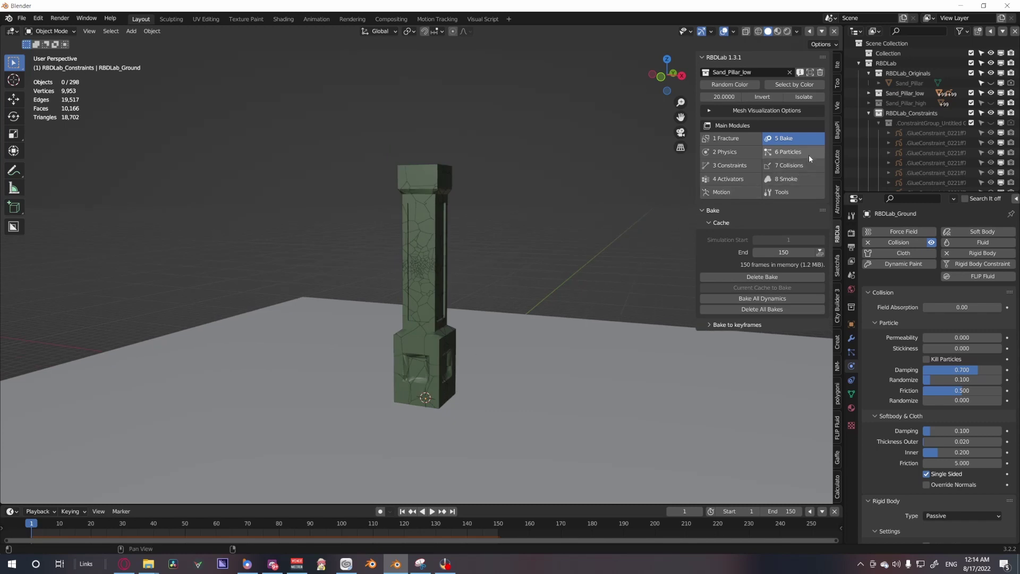
{"action": "key", "text": "space"}
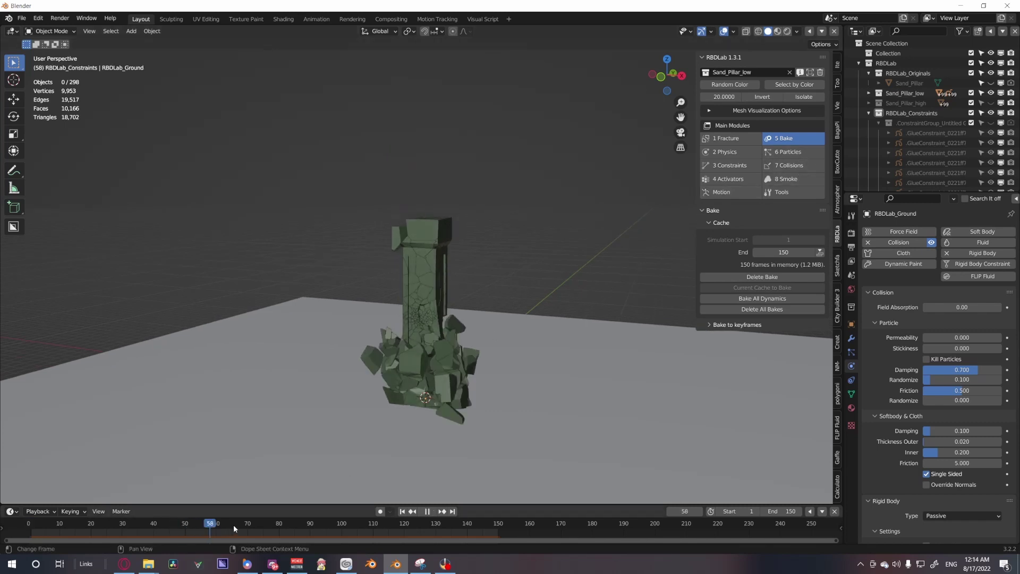
{"action": "left_click_drag", "start_coordinate": [261, 518], "coordinate": [216, 526]}
{"action": "middle_click_drag", "start_coordinate": [404, 426], "coordinate": [400, 405]}
{"action": "scroll", "coordinate": [404, 406], "scroll_direction": "up", "scroll_amount": 4}
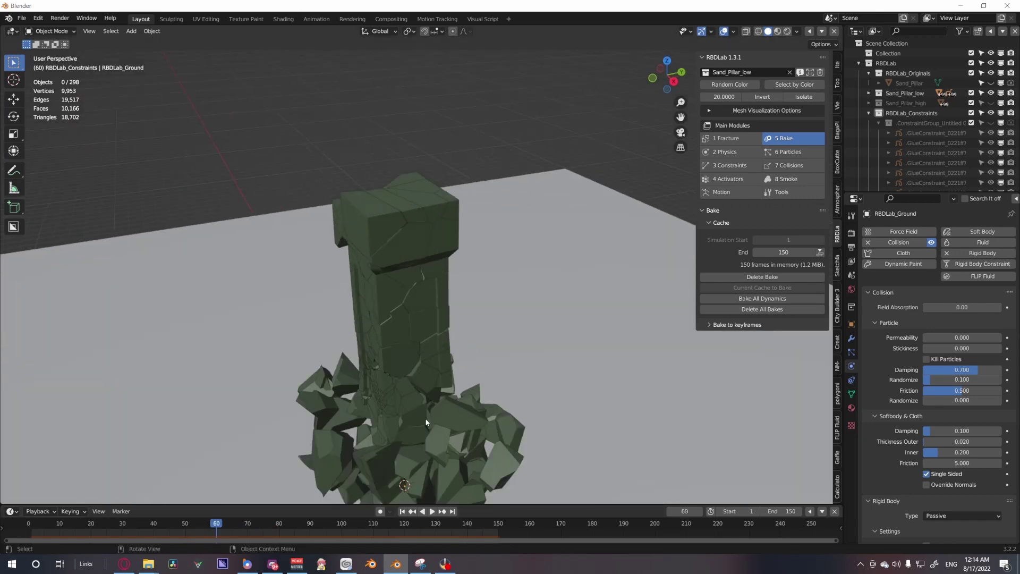
{"action": "middle_click_drag", "start_coordinate": [483, 406], "coordinate": [530, 300], "text": "shift"}
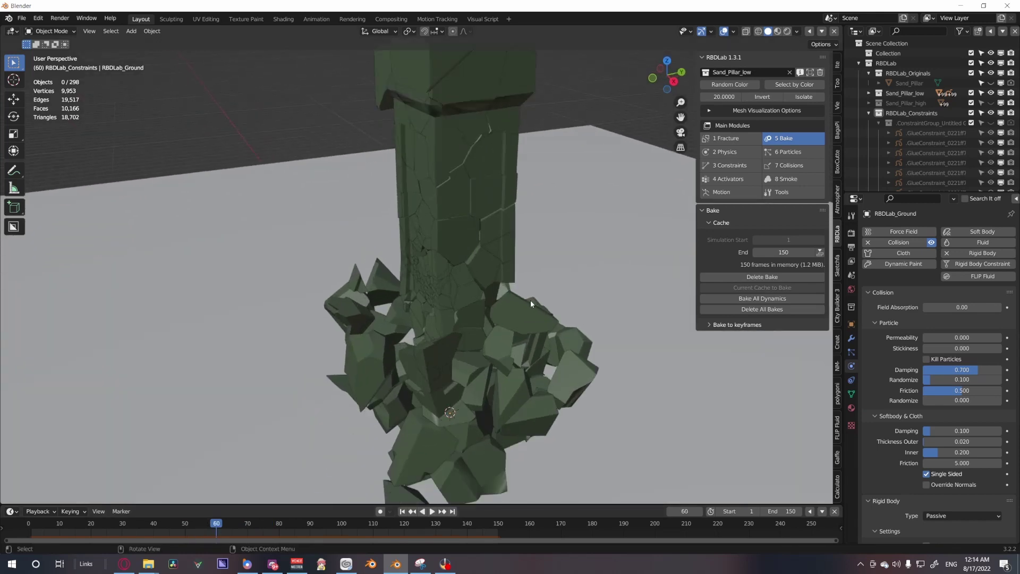
Set up Debris particles with Use Brokens enabled at 0.005 m, then return to frame 1.
{"action": "left_click", "coordinate": [784, 154]}
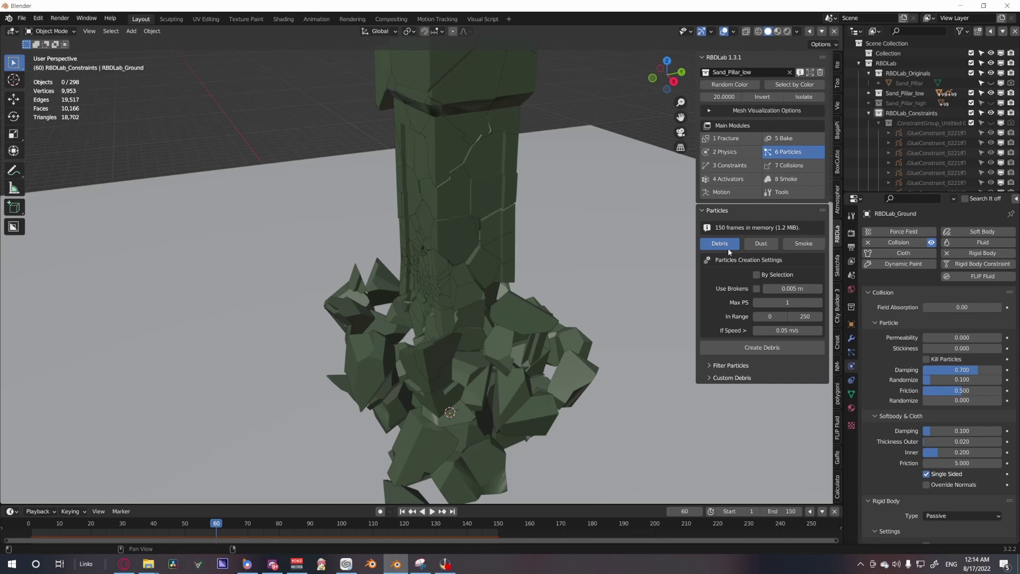
{"action": "left_click", "coordinate": [757, 290]}
{"action": "middle_click_drag", "start_coordinate": [494, 372], "coordinate": [474, 363]}
{"action": "scroll", "coordinate": [474, 364], "scroll_direction": "up", "scroll_amount": 3}
{"action": "middle_click_drag", "start_coordinate": [655, 331], "coordinate": [588, 351]}
{"action": "scroll", "coordinate": [588, 351], "scroll_direction": "up", "scroll_amount": 2}
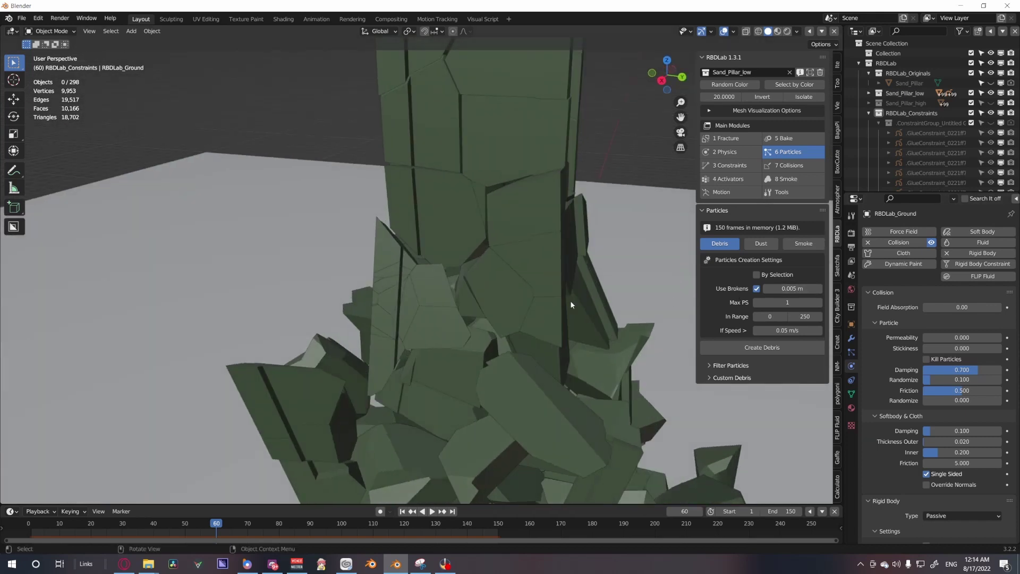
{"action": "middle_click_drag", "start_coordinate": [570, 301], "coordinate": [537, 298]}
{"action": "scroll", "coordinate": [322, 343], "scroll_direction": "down", "scroll_amount": 5}
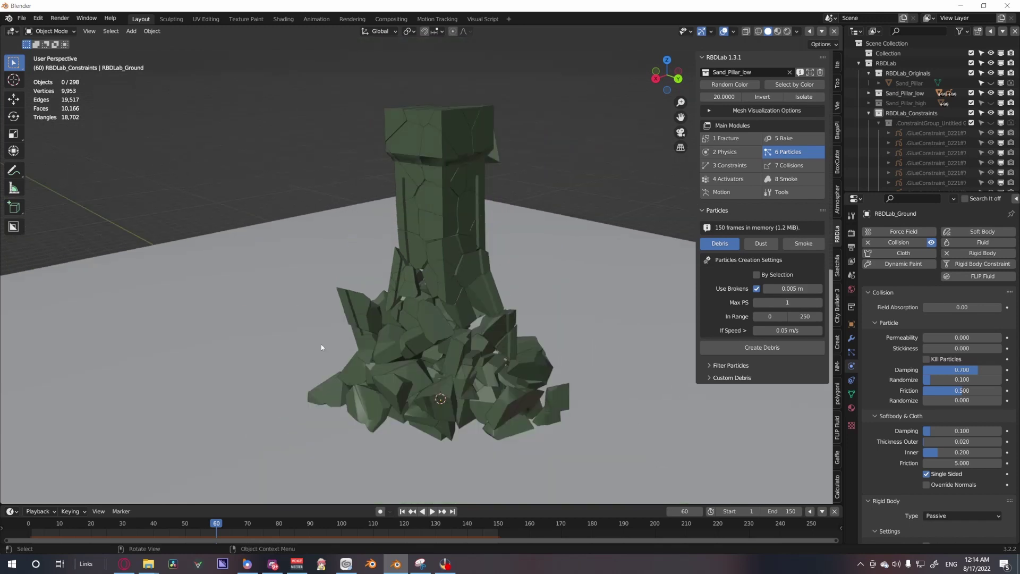
{"action": "middle_click_drag", "start_coordinate": [322, 343], "coordinate": [473, 511]}
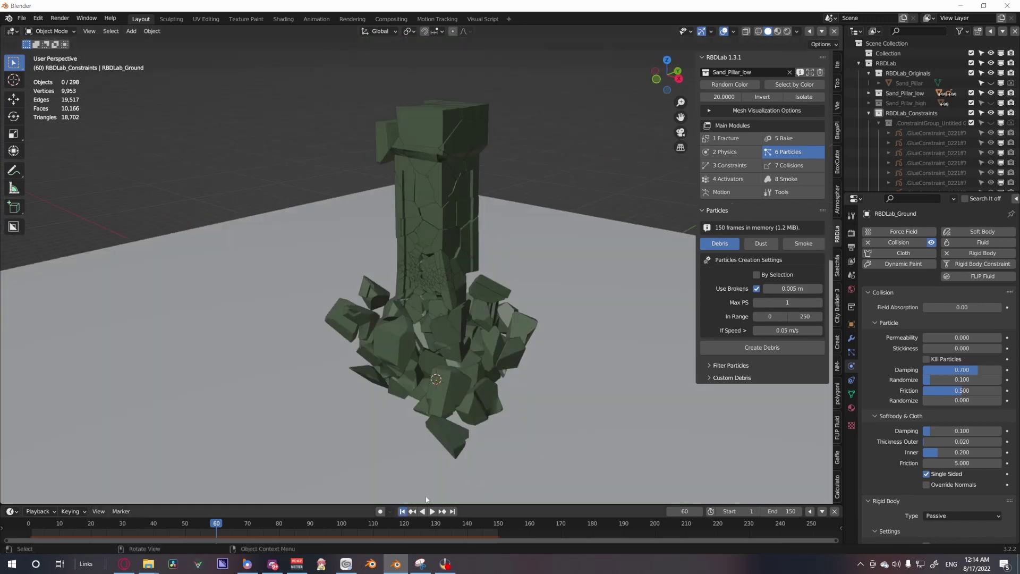
{"action": "left_click", "coordinate": [411, 511]}
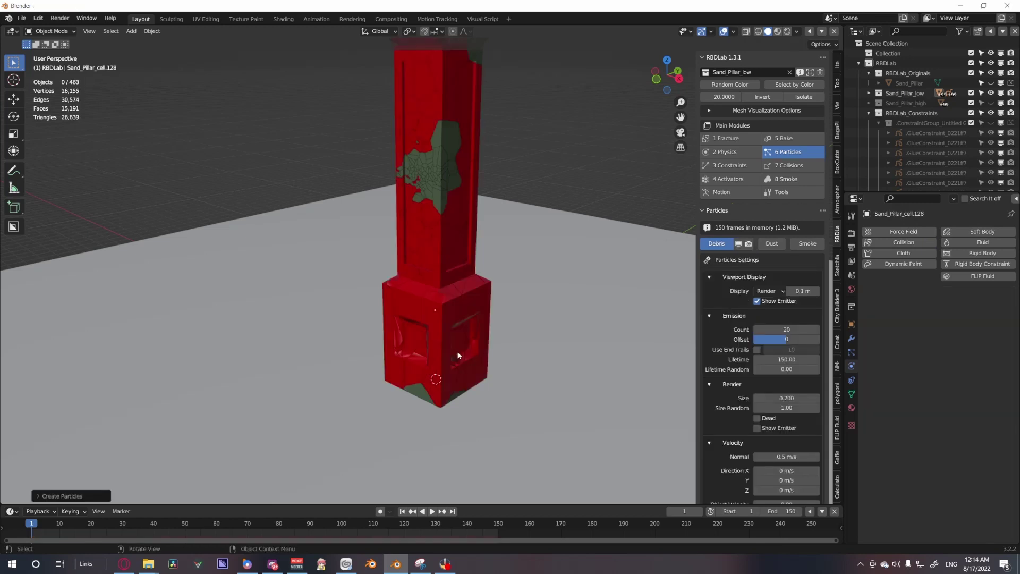
{"action": "middle_click_drag", "start_coordinate": [457, 354], "coordinate": [539, 308]}
{"action": "middle_click_drag", "start_coordinate": [539, 242], "coordinate": [436, 415]}
{"action": "left_click", "coordinate": [434, 511]}
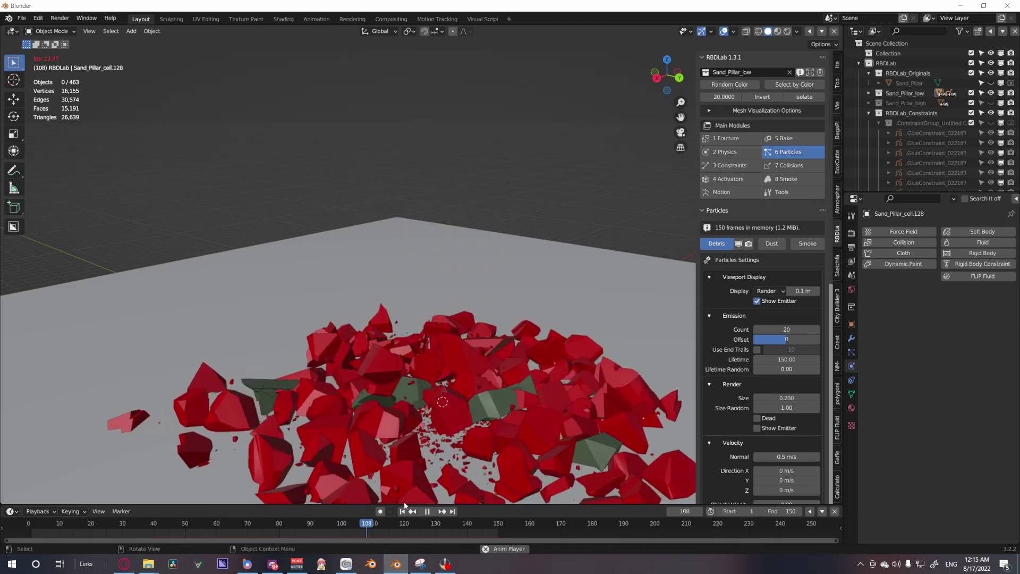
{"action": "middle_click_drag", "start_coordinate": [407, 480], "coordinate": [436, 445]}
{"action": "scroll", "coordinate": [436, 446], "scroll_direction": "down", "scroll_amount": 4}
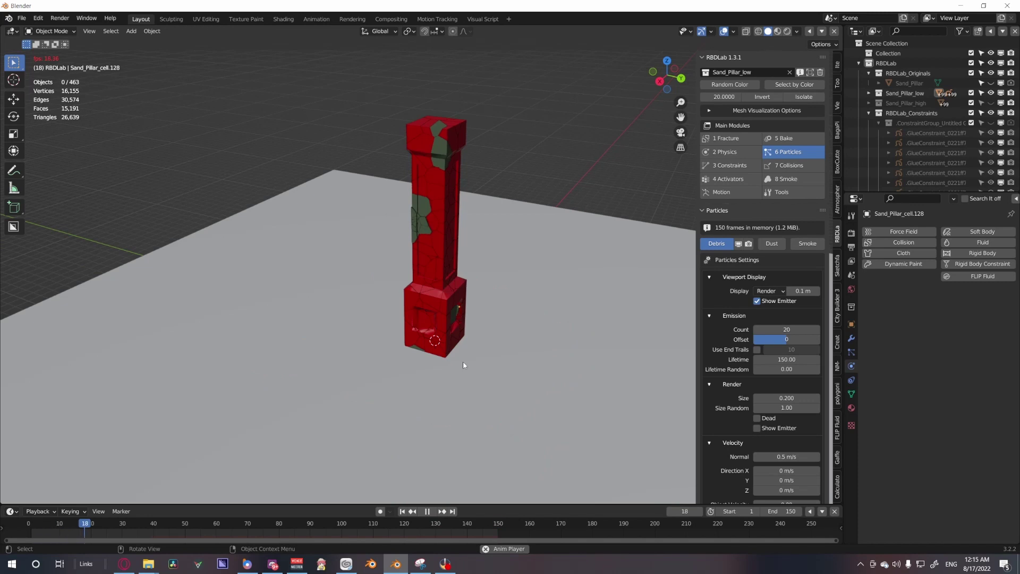
{"action": "scroll", "coordinate": [463, 361], "scroll_direction": "up", "scroll_amount": 4}
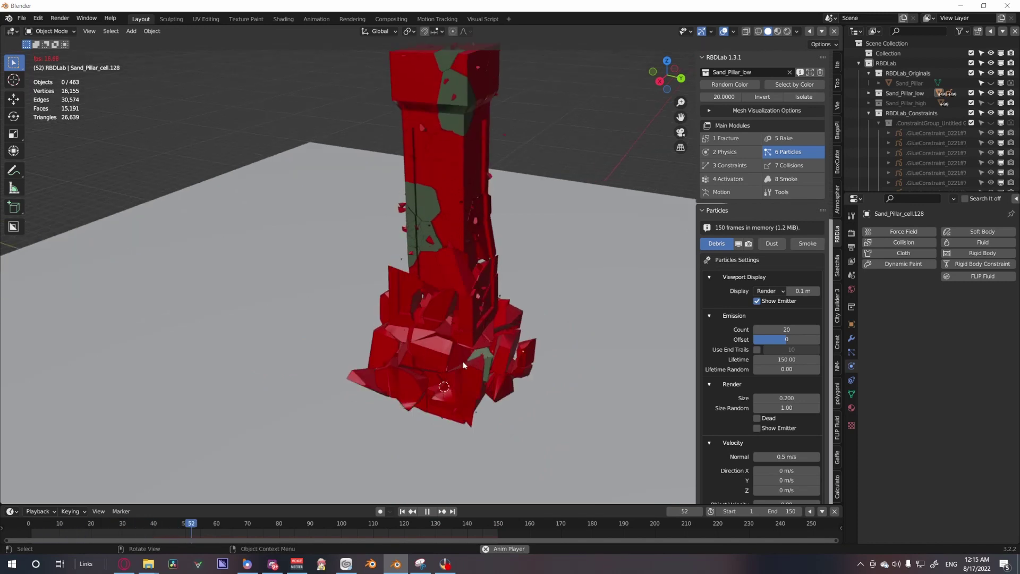
{"action": "key", "text": "Escape"}
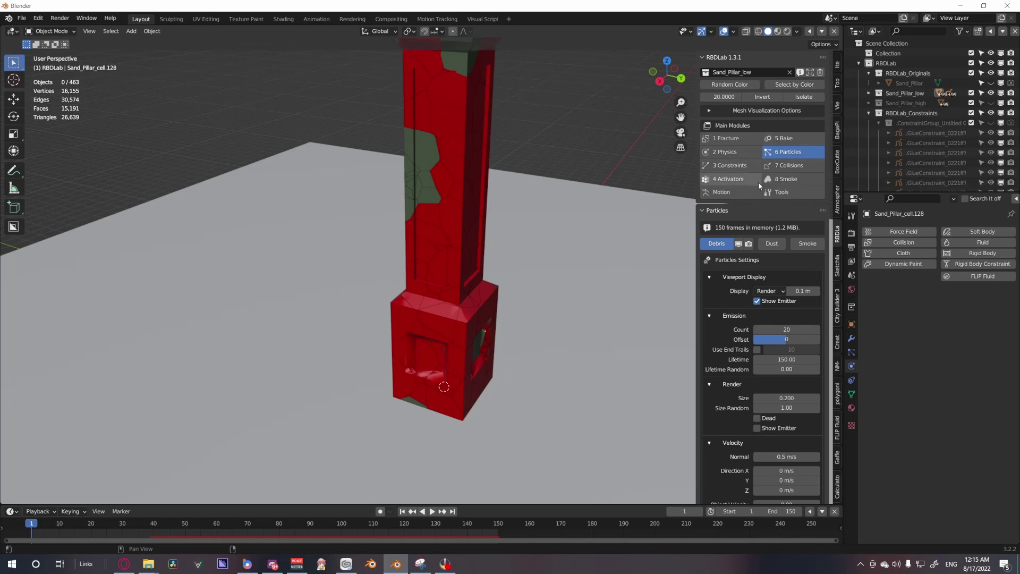
Bake all dynamics including the debris, play the result, and return to frame 1.
{"action": "left_click", "coordinate": [775, 140]}
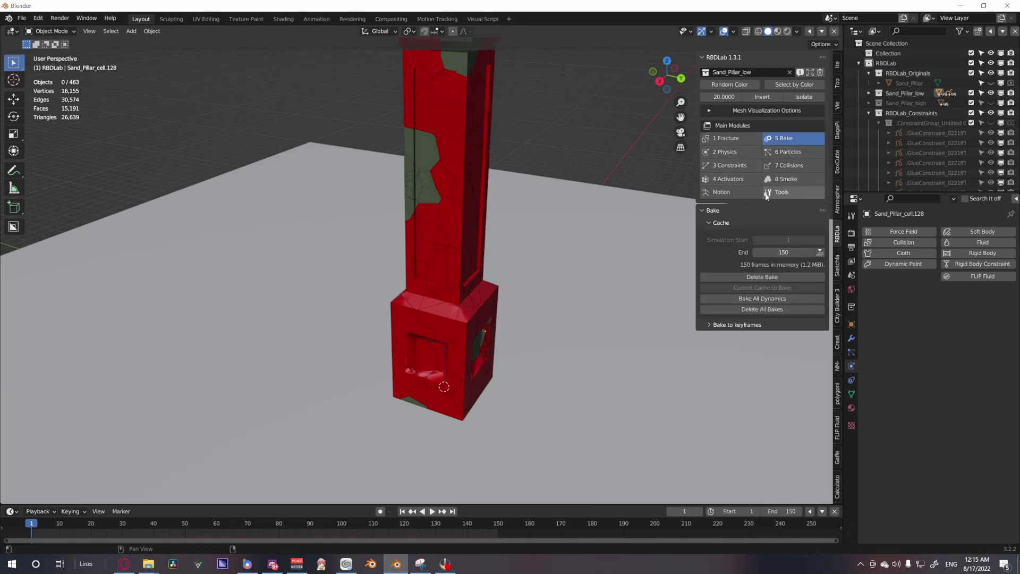
{"action": "left_click", "coordinate": [783, 299]}
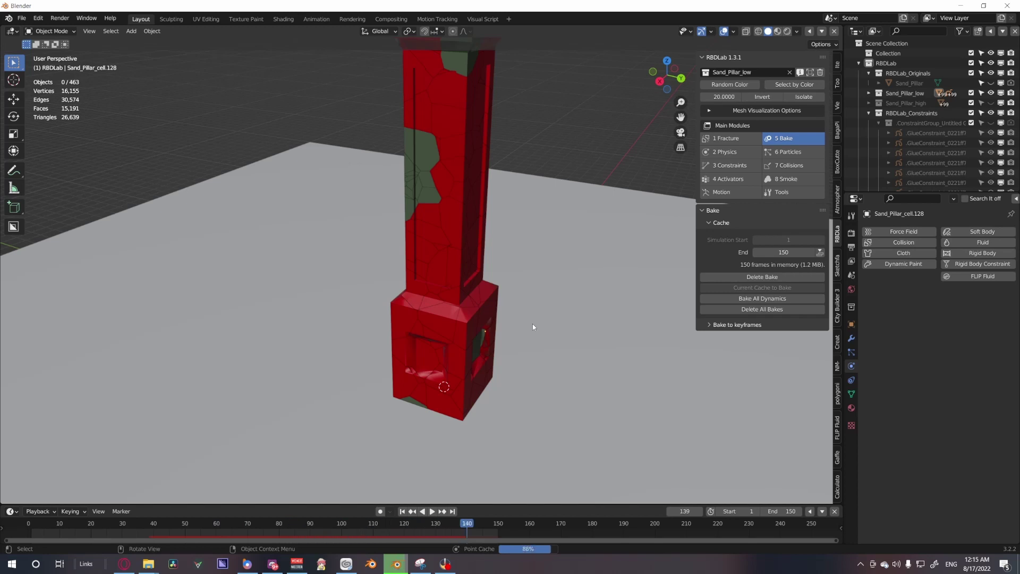
{"action": "left_click", "coordinate": [434, 512]}
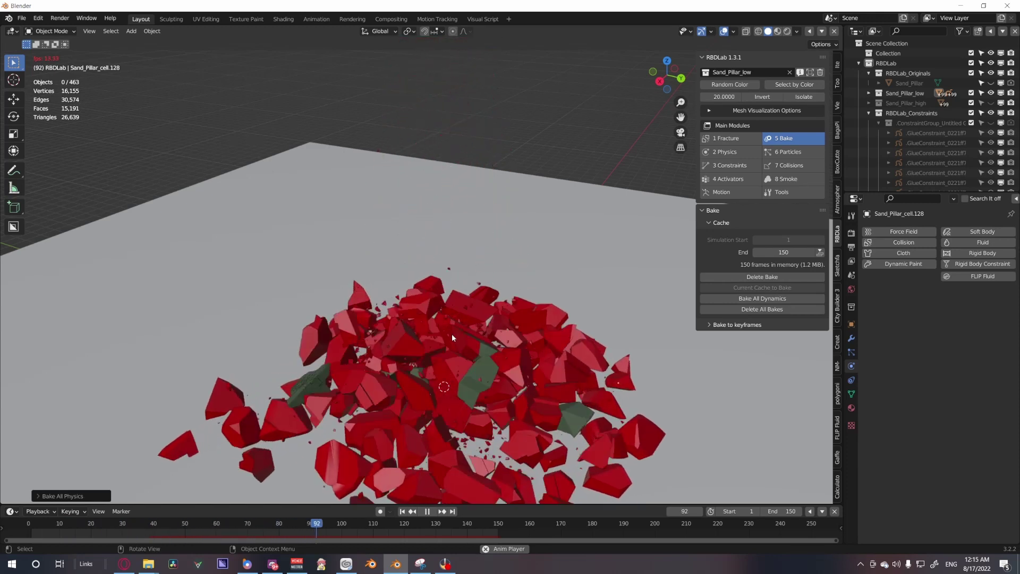
{"action": "middle_click_drag", "start_coordinate": [522, 323], "coordinate": [512, 365]}
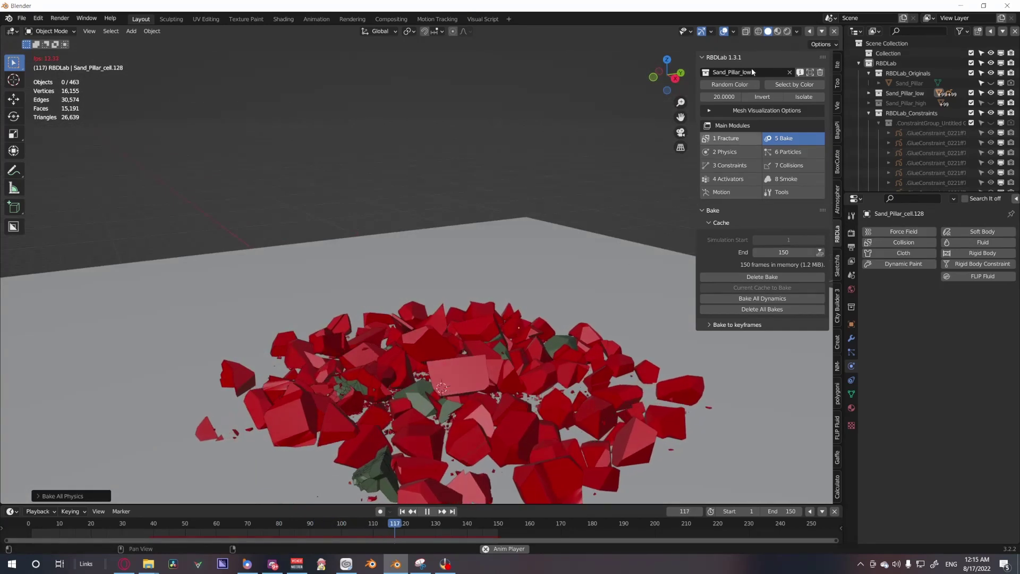
{"action": "key", "text": "space"}
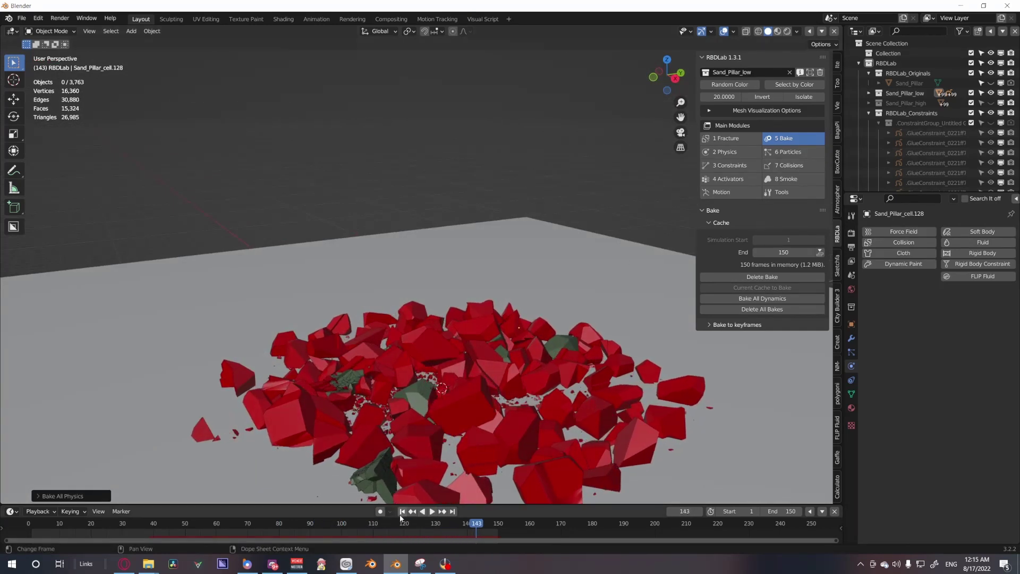
{"action": "left_click", "coordinate": [403, 511]}
Browse the RBDLab modules and settle on Activators with its Acetone settings.
{"action": "left_click", "coordinate": [794, 153]}
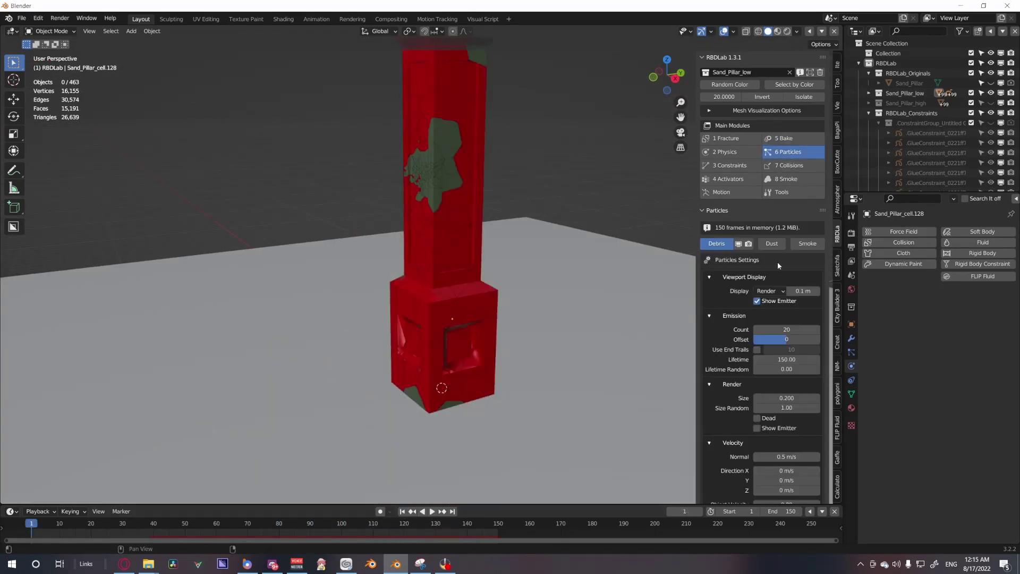
{"action": "left_click", "coordinate": [789, 166]}
{"action": "left_click", "coordinate": [789, 182]}
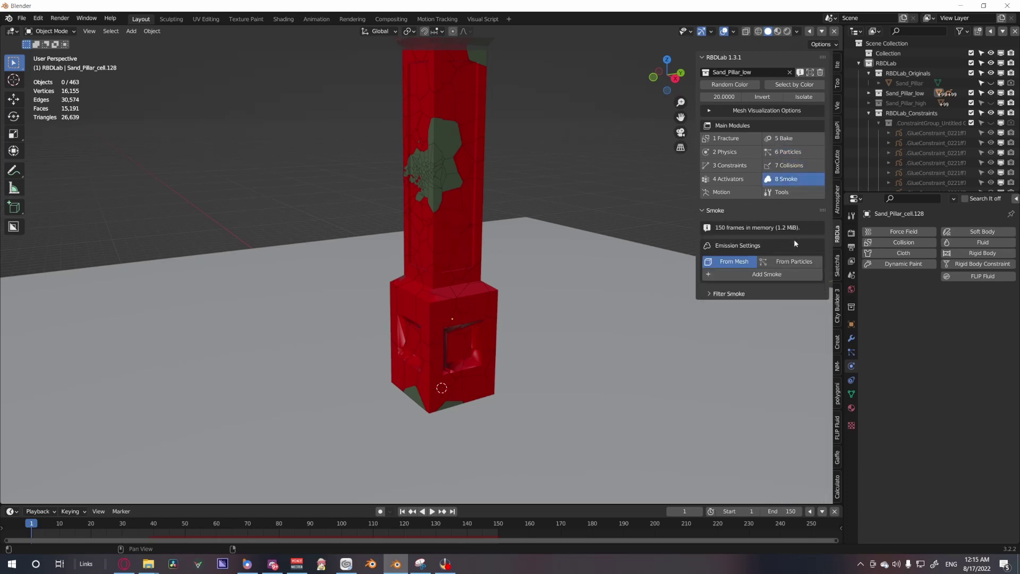
{"action": "left_click", "coordinate": [797, 153]}
{"action": "left_click", "coordinate": [794, 139]}
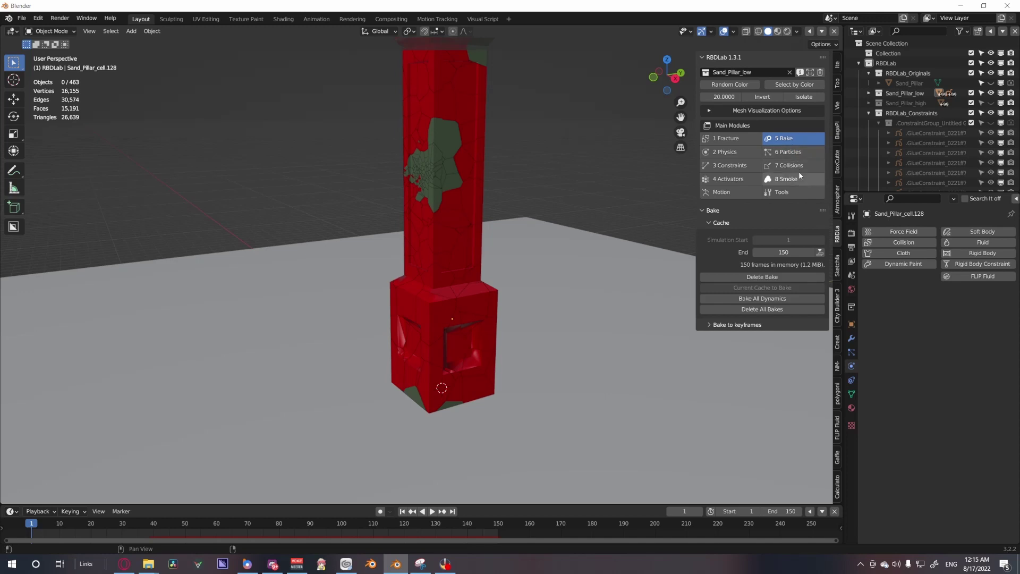
{"action": "left_click", "coordinate": [797, 179]}
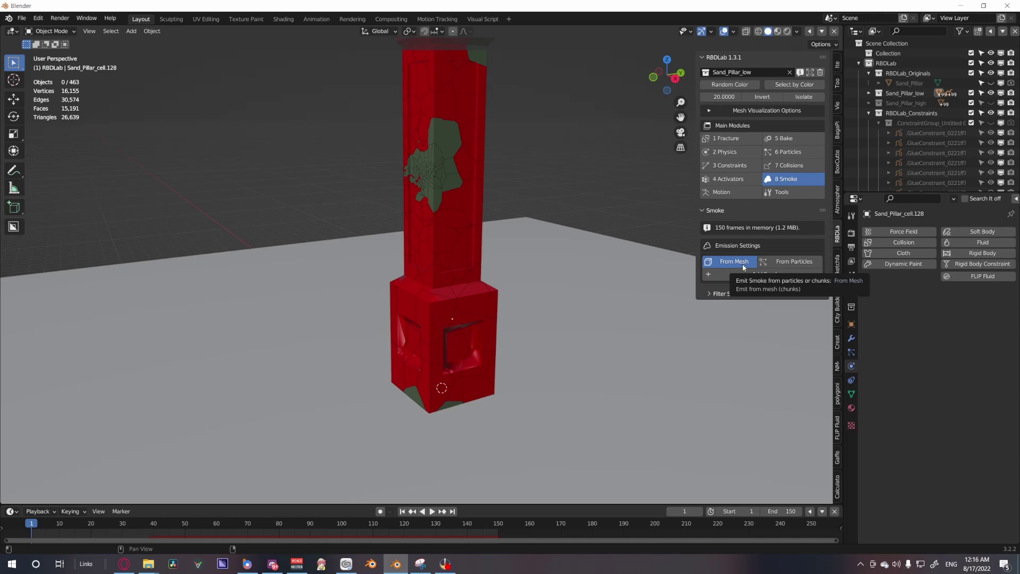
{"action": "left_click", "coordinate": [784, 192]}
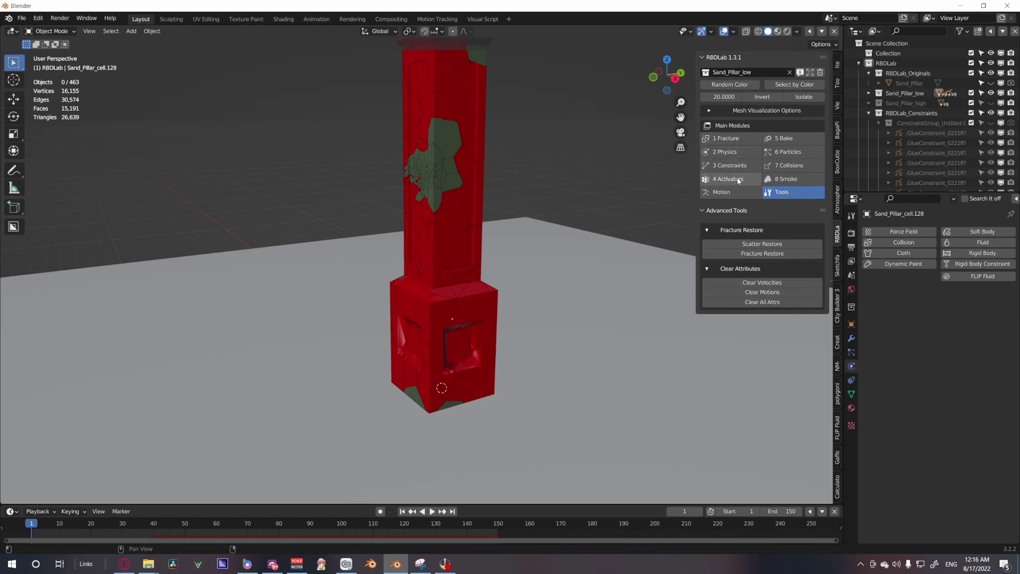
{"action": "left_click", "coordinate": [739, 193]}
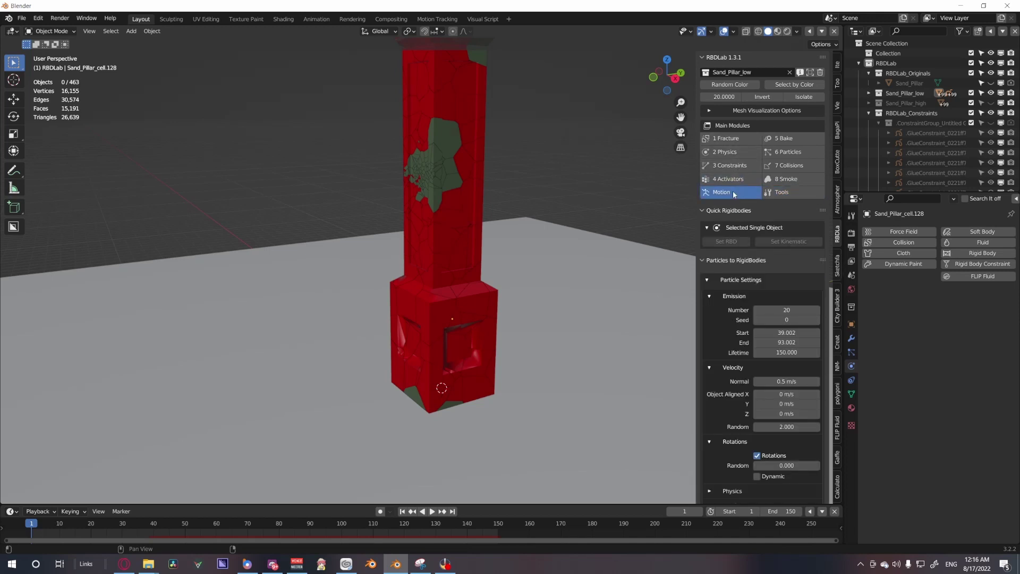
{"action": "left_click", "coordinate": [732, 179]}
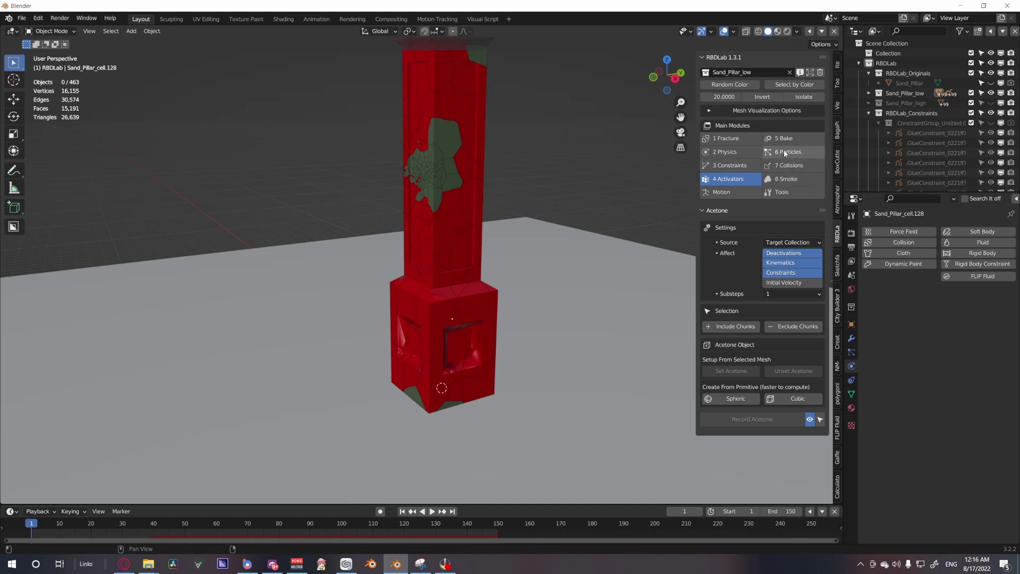
Play the baked collapse with the N-panel hidden and scrub back to an earlier frame.
{"action": "left_click", "coordinate": [432, 511]}
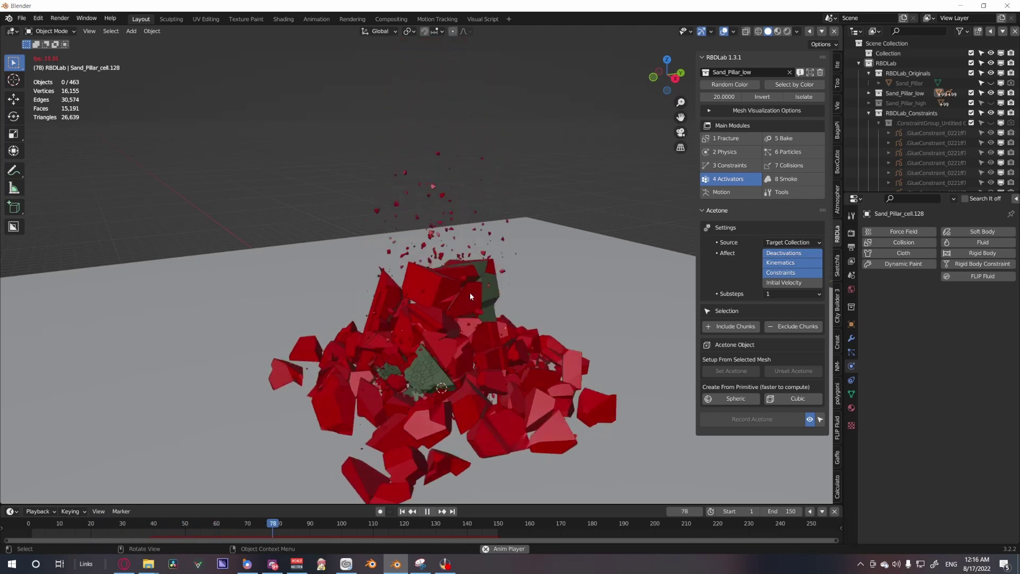
{"action": "key", "text": "n"}
{"action": "middle_click_drag", "start_coordinate": [479, 362], "coordinate": [420, 404]}
{"action": "key", "text": "space"}
{"action": "key", "text": "space"}
{"action": "left_click_drag", "start_coordinate": [319, 523], "coordinate": [261, 523]}
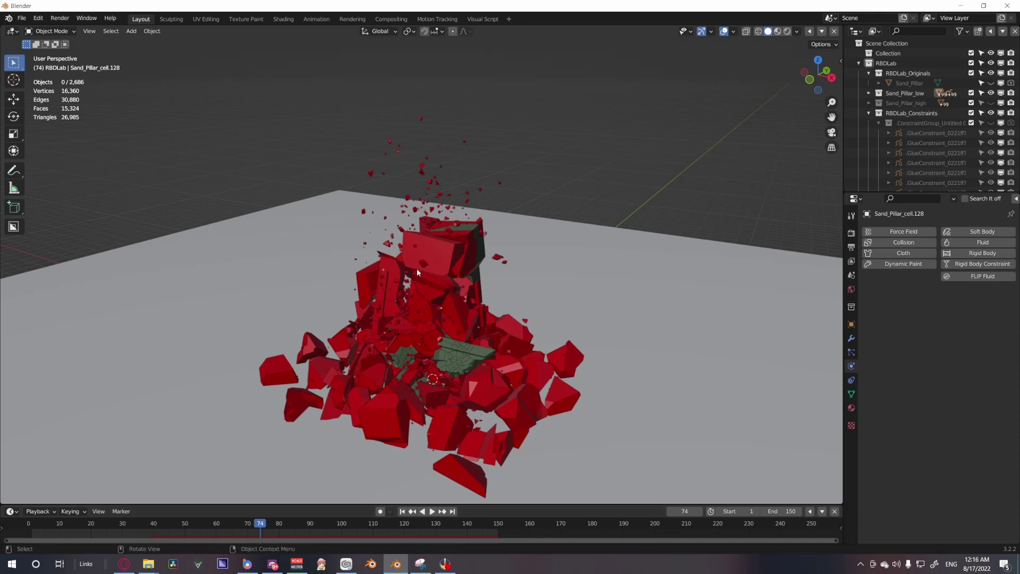
{"action": "middle_click_drag", "start_coordinate": [417, 270], "coordinate": [447, 270]}
Switch to Material Preview shading and replay the textured collapse from frame 1.
{"action": "key", "text": "z"}
{"action": "left_click", "coordinate": [463, 262]}
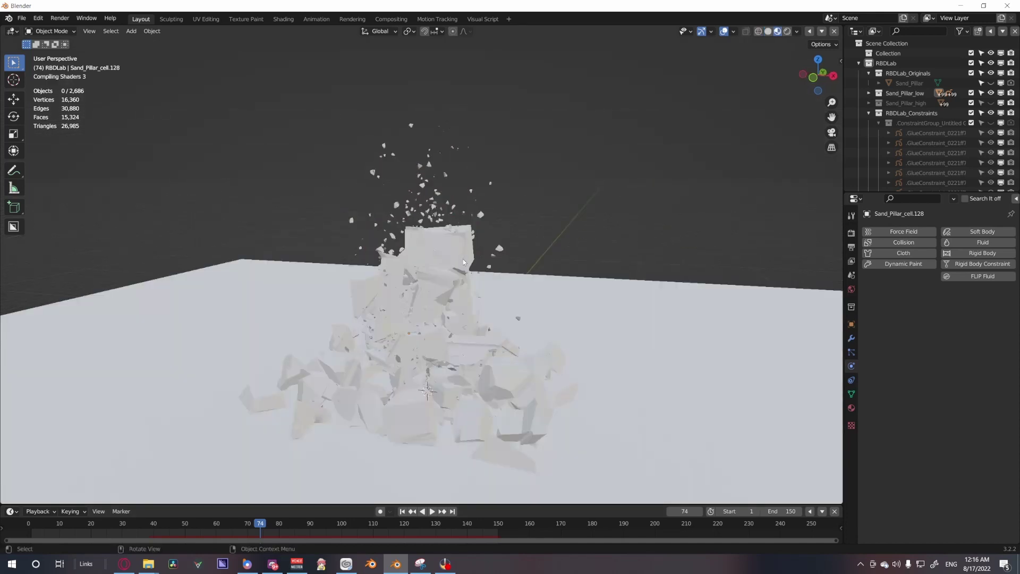
{"action": "scroll", "coordinate": [471, 282], "scroll_direction": "up", "scroll_amount": 5}
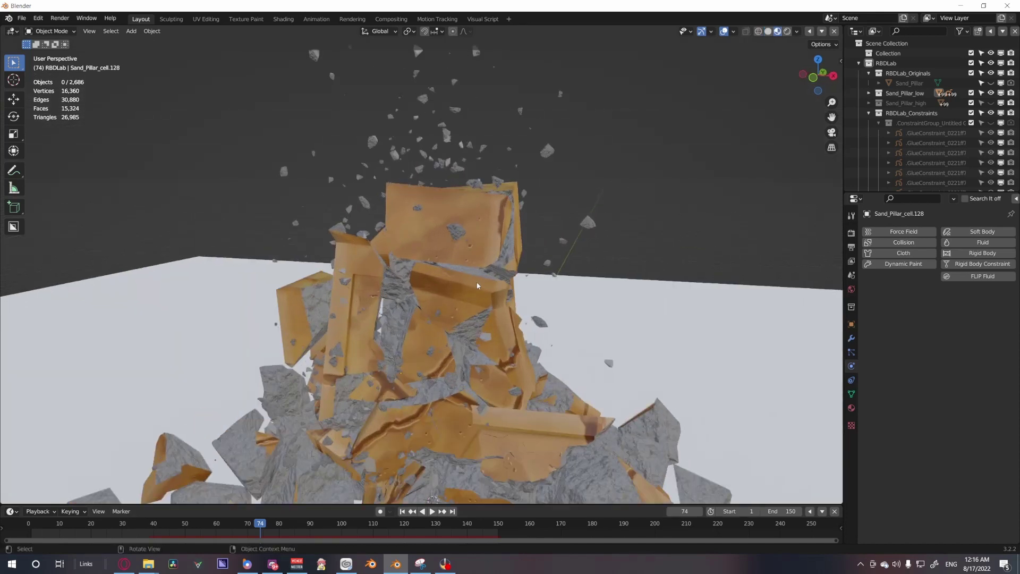
{"action": "left_click", "coordinate": [402, 512]}
{"action": "middle_click_drag", "start_coordinate": [413, 356], "coordinate": [460, 358]}
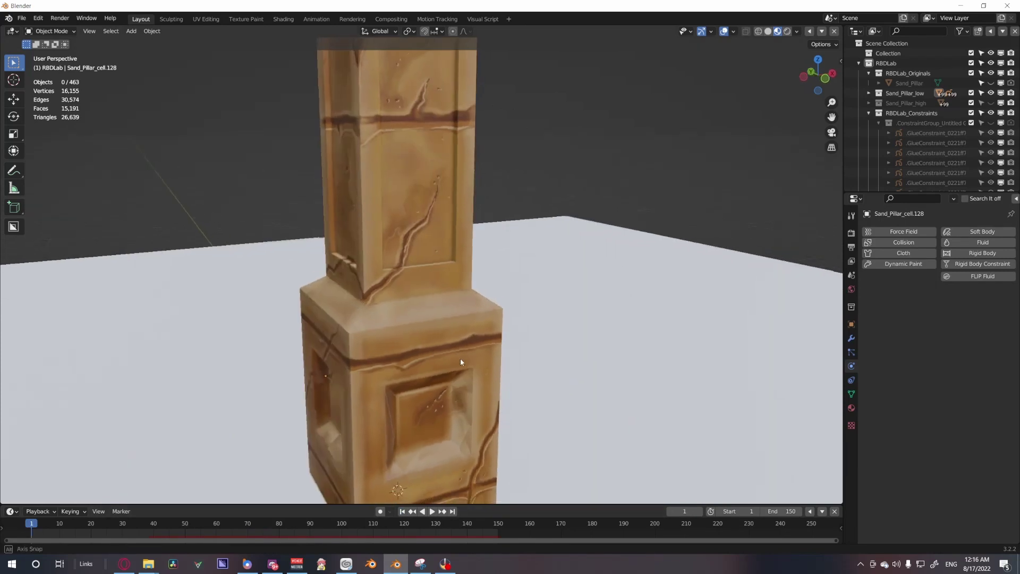
{"action": "scroll", "coordinate": [460, 358], "scroll_direction": "down", "scroll_amount": 3}
{"action": "scroll", "coordinate": [434, 390], "scroll_direction": "up", "scroll_amount": 2}
{"action": "scroll", "coordinate": [462, 307], "scroll_direction": "up", "scroll_amount": 3}
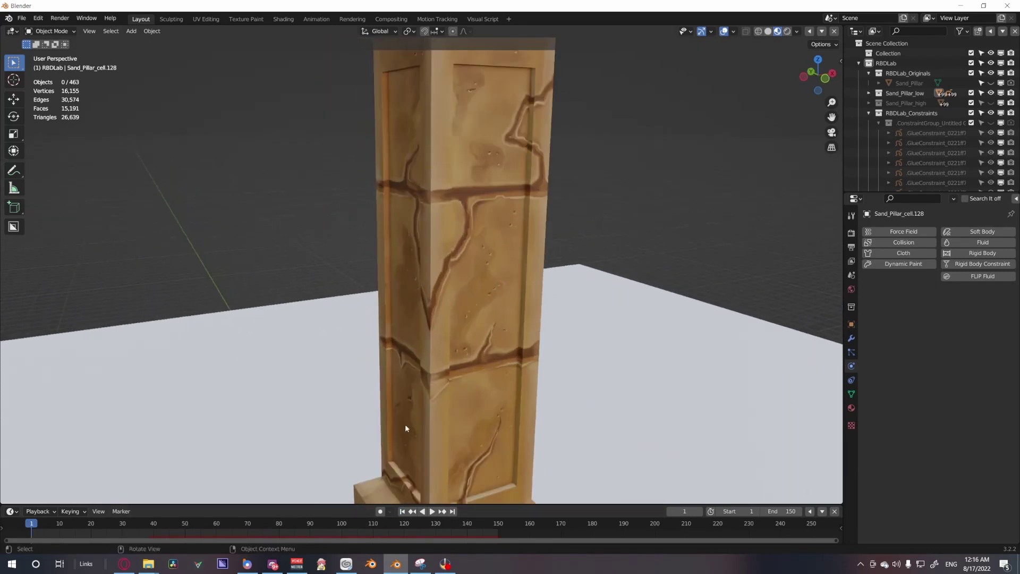
{"action": "left_click", "coordinate": [436, 511]}
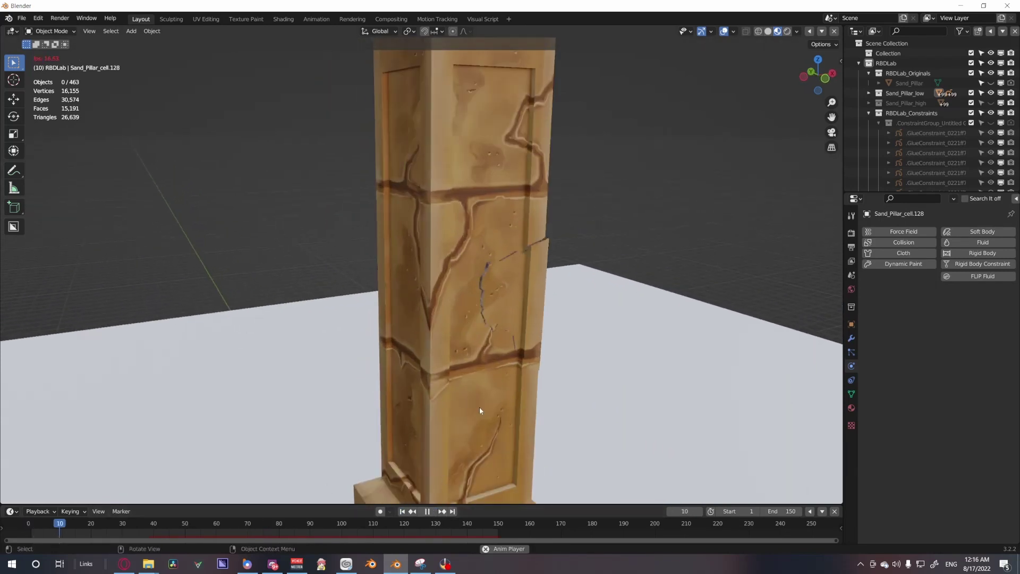
{"action": "middle_click_drag", "start_coordinate": [515, 383], "coordinate": [408, 428]}
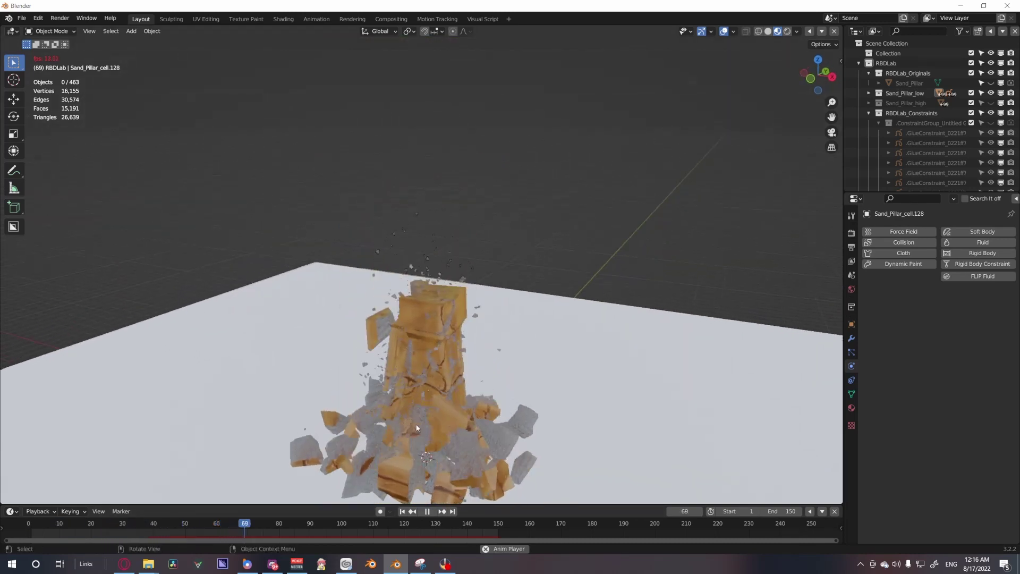
{"action": "key", "text": "space"}
{"action": "middle_click_drag", "start_coordinate": [409, 475], "coordinate": [435, 329]}
{"action": "scroll", "coordinate": [446, 376], "scroll_direction": "up", "scroll_amount": 3}
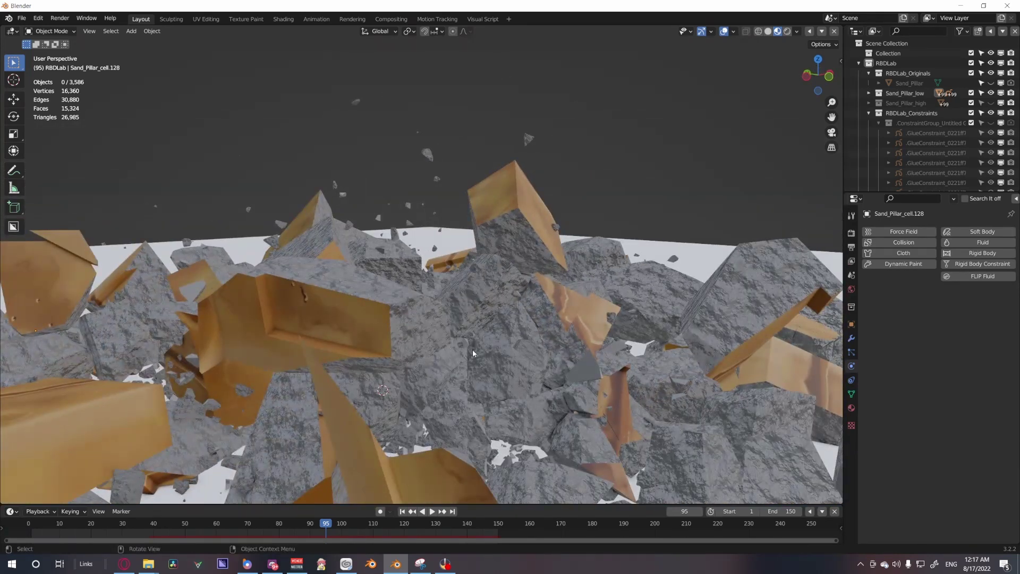
Set the Sand_Pillar_Inner_mat base colour to a dark sandy brown.
{"action": "left_click", "coordinate": [851, 408]}
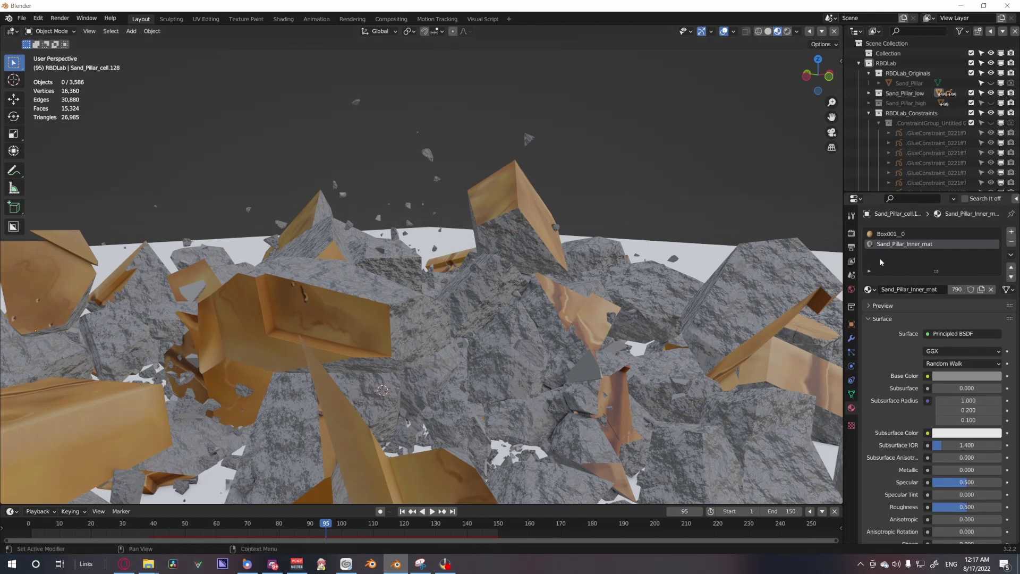
{"action": "middle_click_drag", "start_coordinate": [617, 322], "coordinate": [888, 304]}
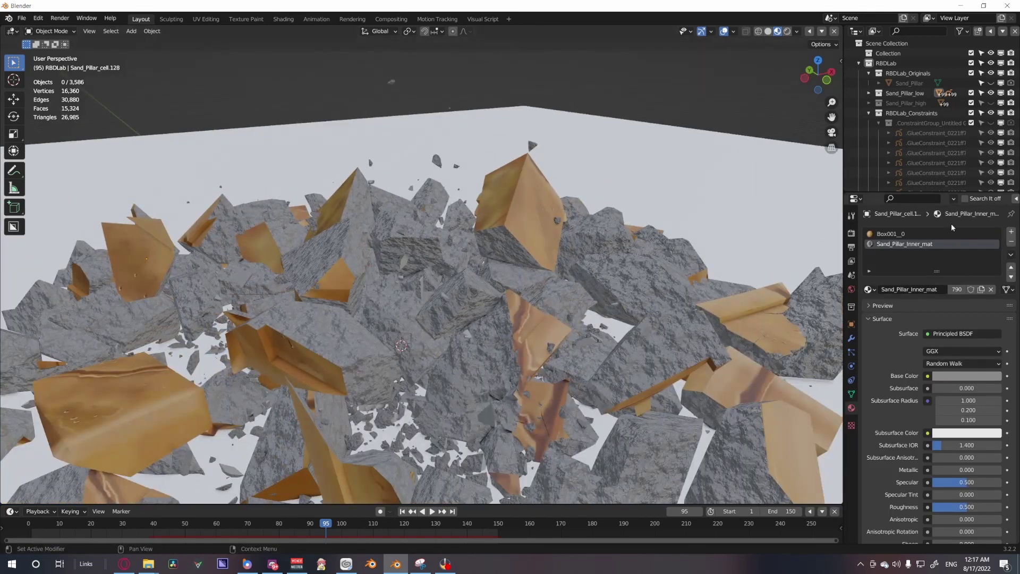
{"action": "left_click", "coordinate": [970, 375]}
{"action": "left_click_drag", "start_coordinate": [945, 275], "coordinate": [937, 285]}
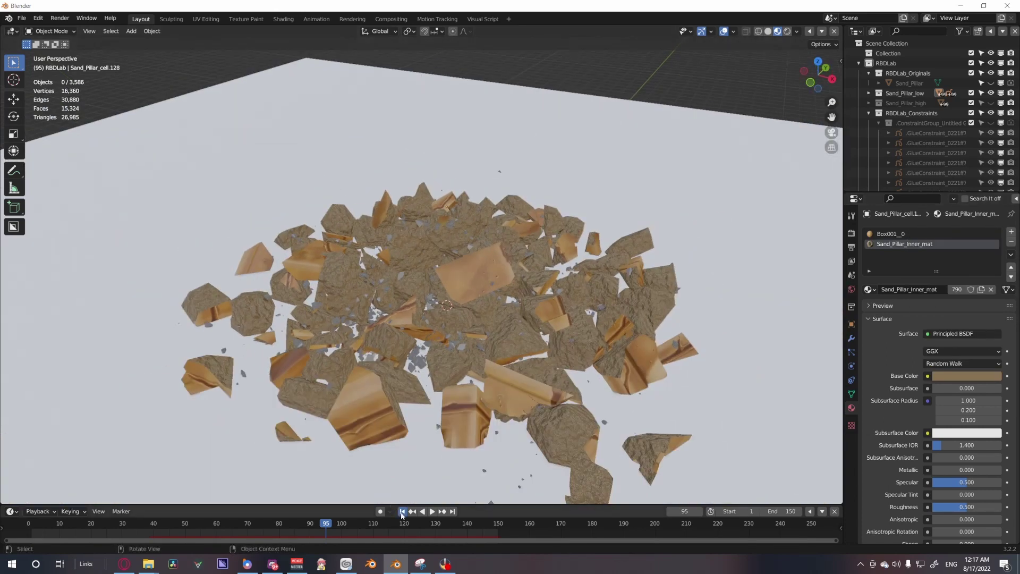
Select the Debris_Basics object and set BasicDebris_Inner_mat's base colour to brown.
{"action": "left_click", "coordinate": [403, 511]}
{"action": "left_click", "coordinate": [869, 114]}
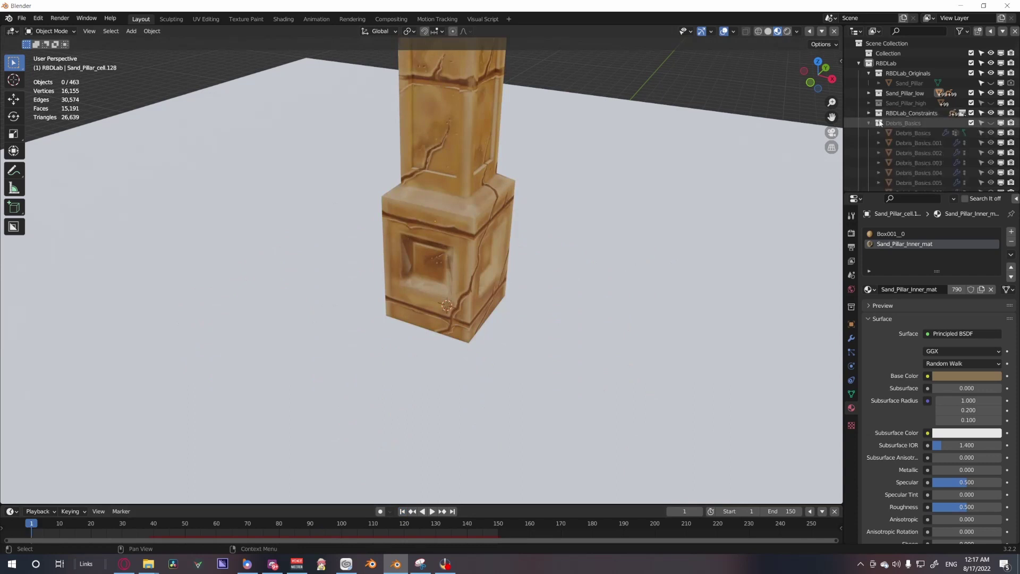
{"action": "left_click", "coordinate": [911, 133]}
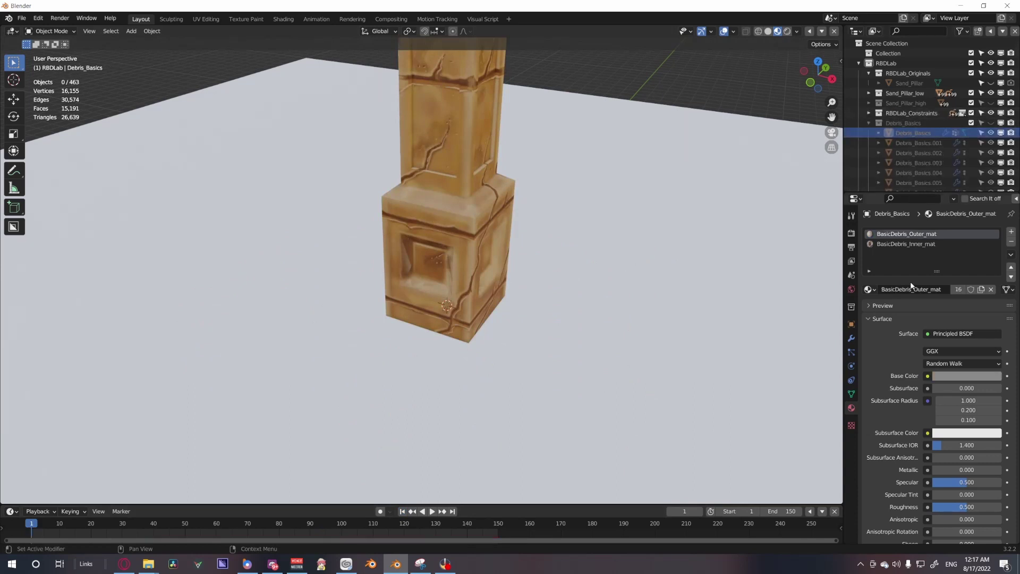
{"action": "left_click", "coordinate": [901, 244]}
{"action": "left_click", "coordinate": [216, 529]}
{"action": "key", "text": "space"}
{"action": "key", "text": "space"}
{"action": "scroll", "coordinate": [349, 436], "scroll_direction": "up", "scroll_amount": 3}
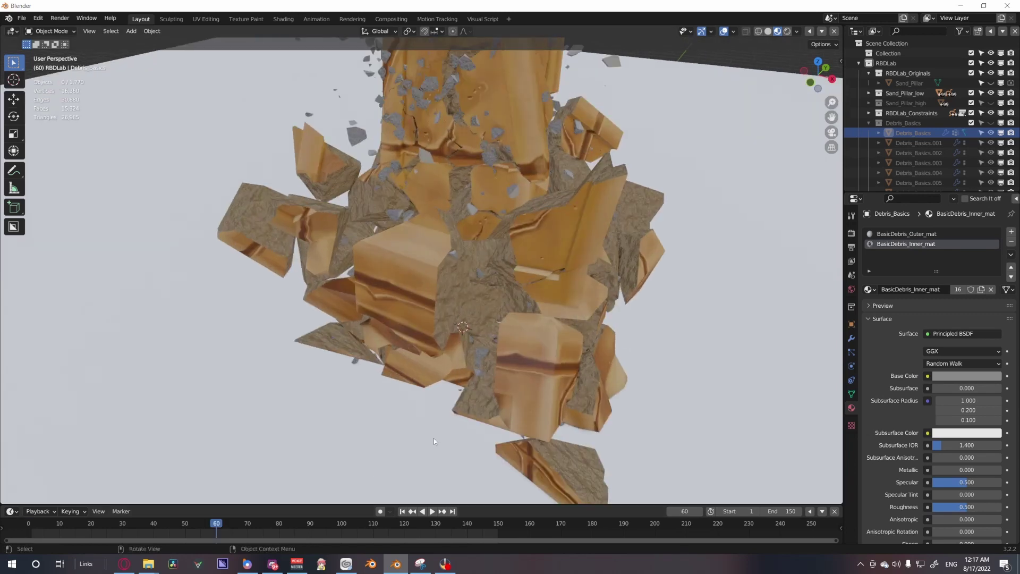
{"action": "left_click", "coordinate": [949, 376]}
{"action": "left_click", "coordinate": [945, 279]}
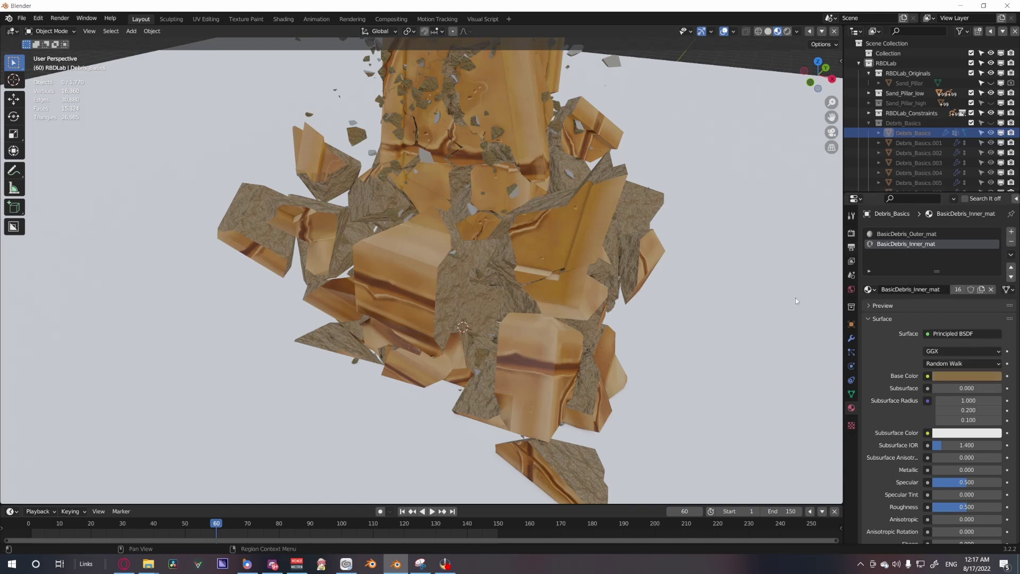
Give BasicDebris_Outer_mat a matching brown base colour.
{"action": "left_click", "coordinate": [906, 236]}
{"action": "left_click", "coordinate": [954, 375]}
{"action": "key", "text": "ctrl+v"}
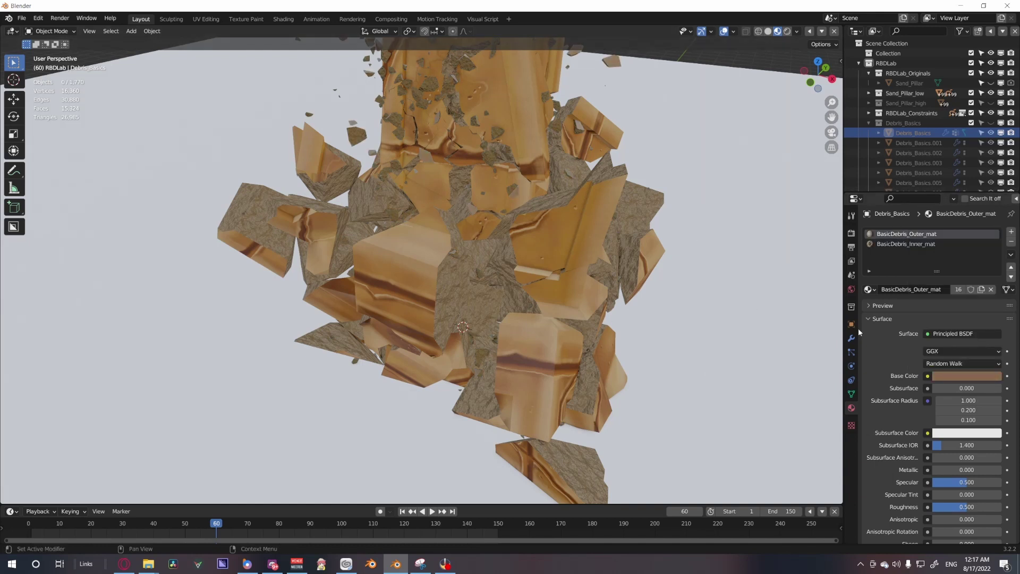
{"action": "left_click", "coordinate": [870, 124]}
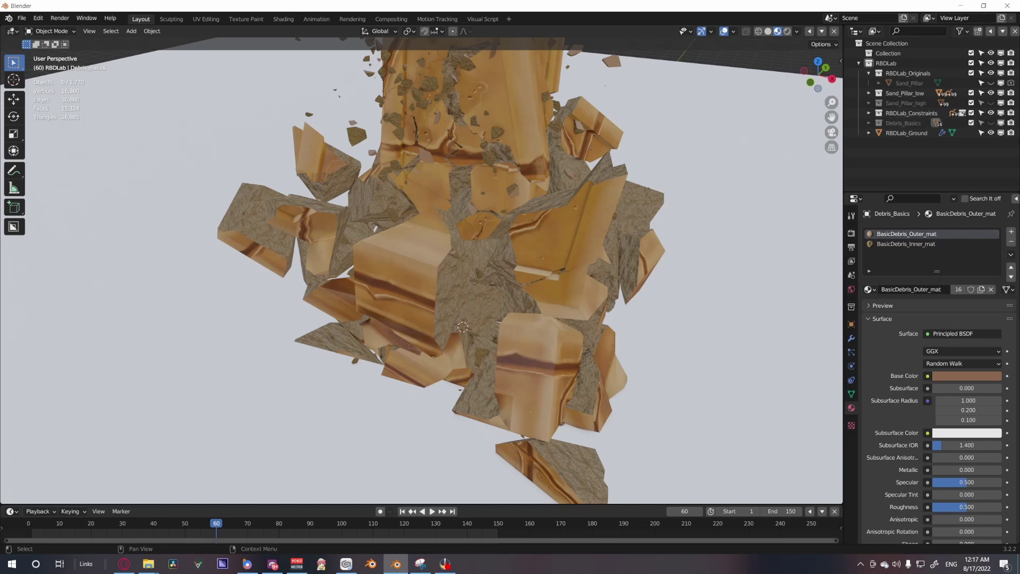
From a low side-on view, replay the brown-debris collapse and return to frame 1.
{"action": "scroll", "coordinate": [566, 276], "scroll_direction": "down", "scroll_amount": 6}
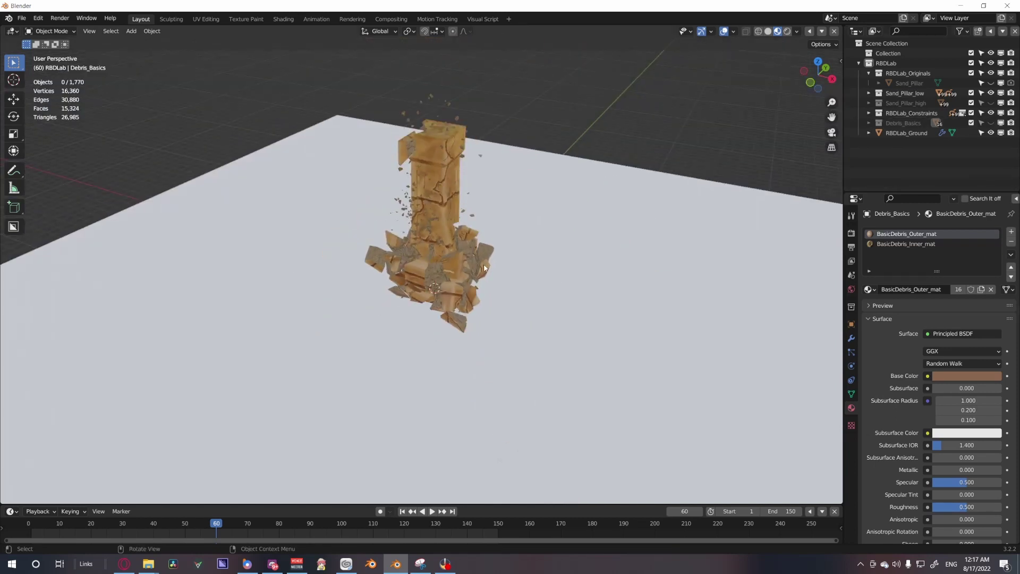
{"action": "scroll", "coordinate": [484, 263], "scroll_direction": "up", "scroll_amount": 2}
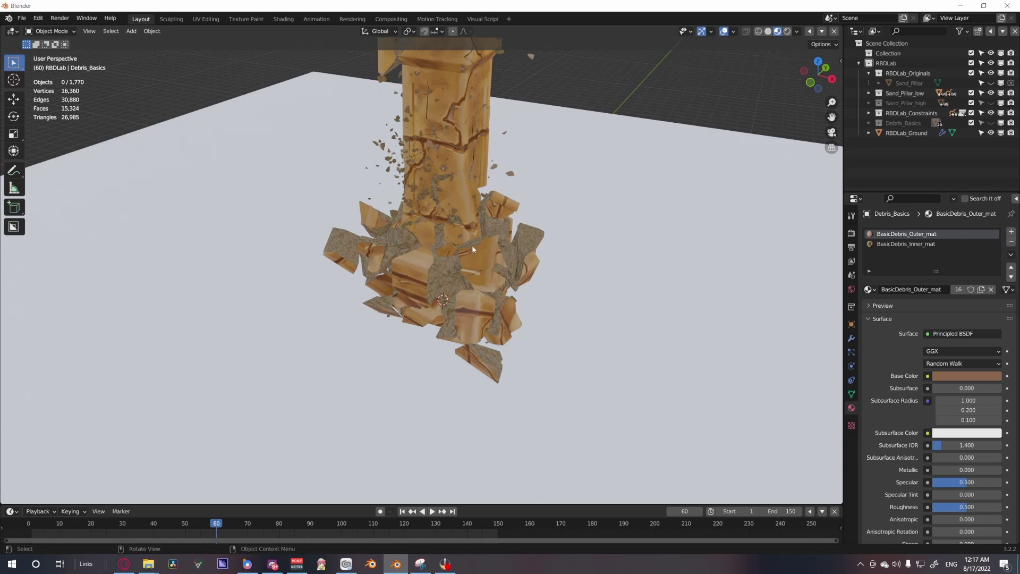
{"action": "middle_click_drag", "start_coordinate": [450, 218], "coordinate": [468, 297]}
{"action": "left_click", "coordinate": [427, 513]}
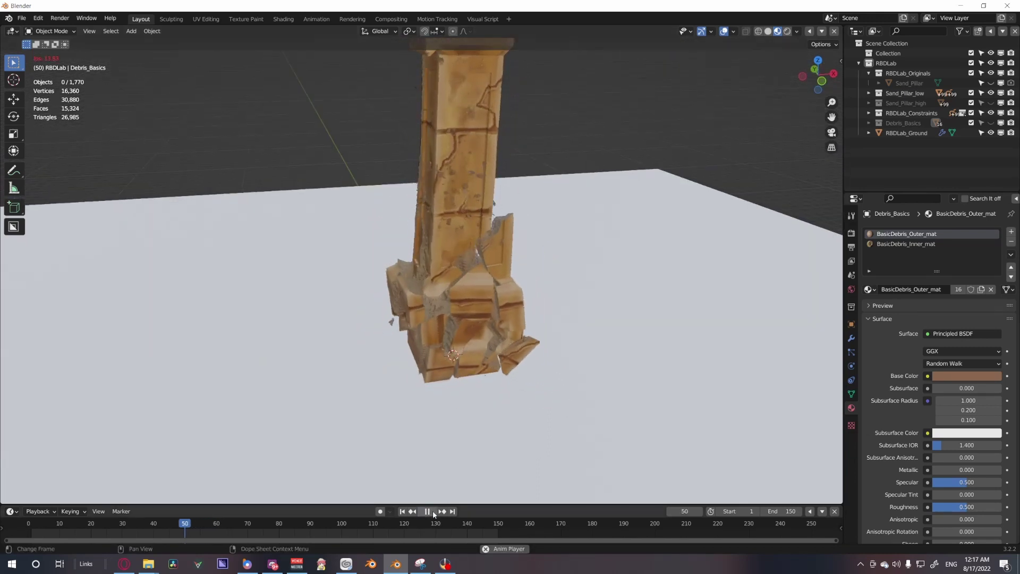
{"action": "left_click", "coordinate": [427, 513]}
{"action": "left_click", "coordinate": [402, 512]}
{"action": "left_click", "coordinate": [432, 511]}
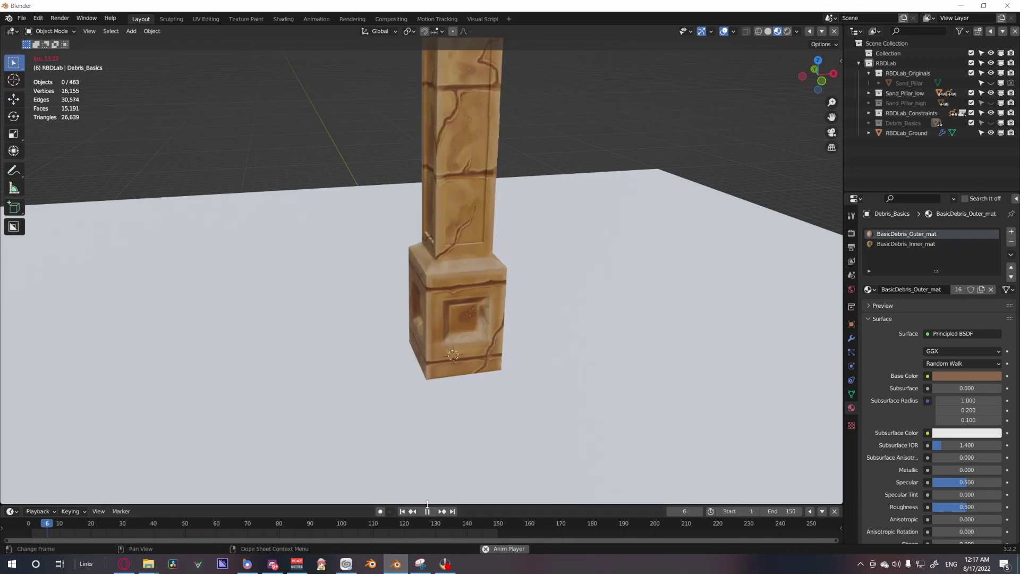
{"action": "scroll", "coordinate": [562, 295], "scroll_direction": "down", "scroll_amount": 2}
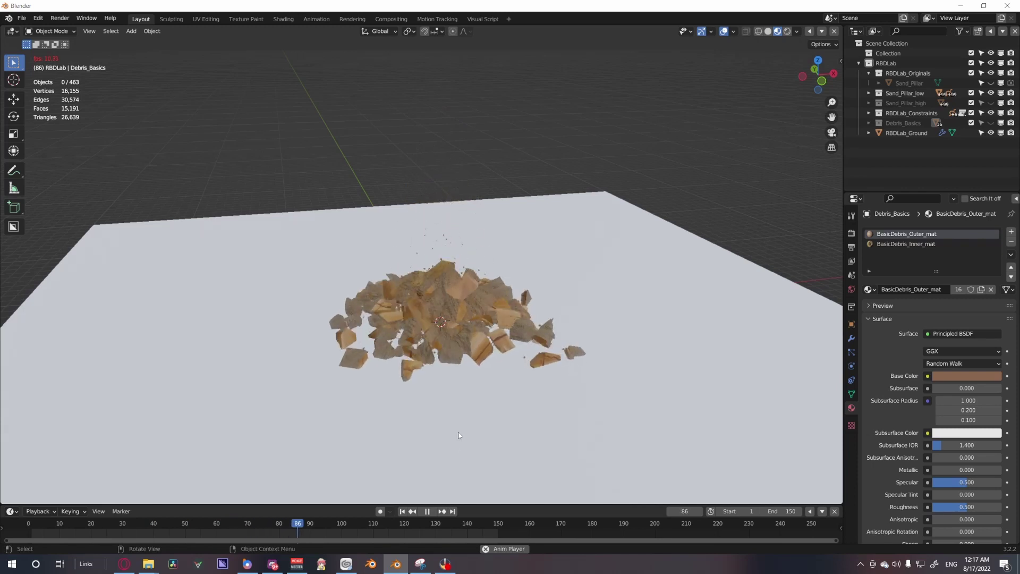
{"action": "left_click", "coordinate": [427, 511]}
{"action": "left_click", "coordinate": [403, 512]}
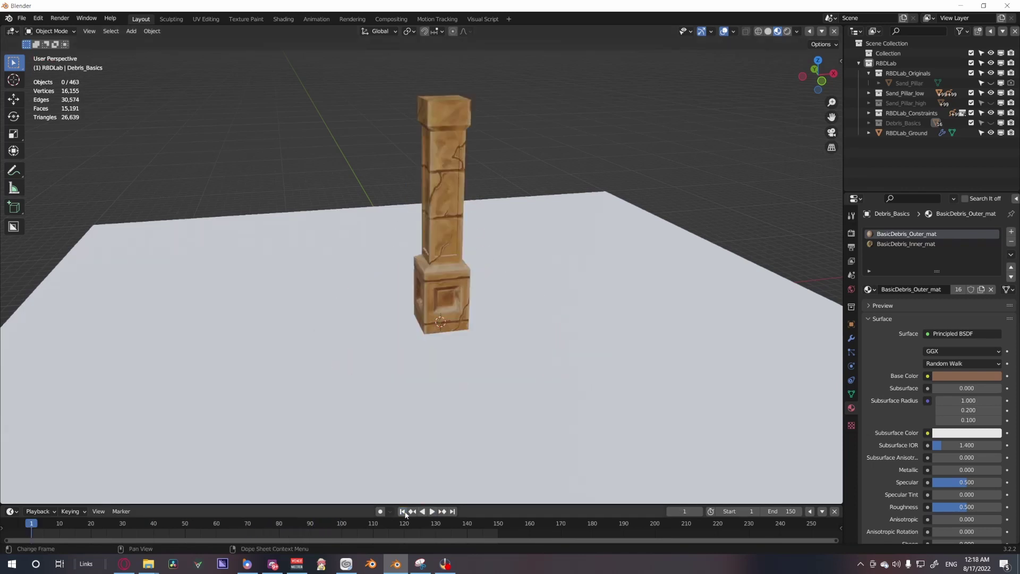
Show RBDLab's 6 Particles module with Debris count 20, size 0.2, lifetime 150.
{"action": "key", "text": "n"}
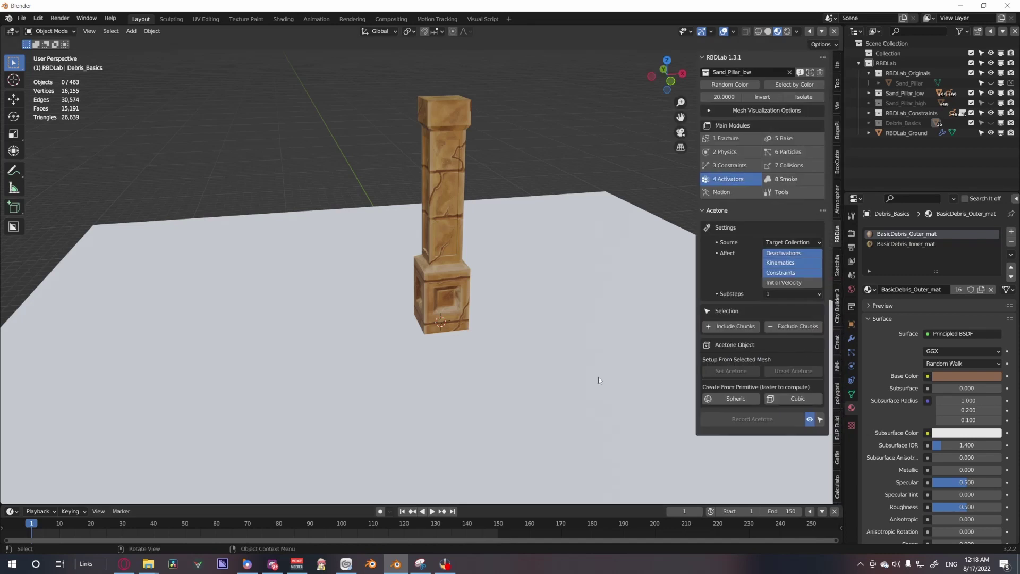
{"action": "left_click", "coordinate": [804, 180]}
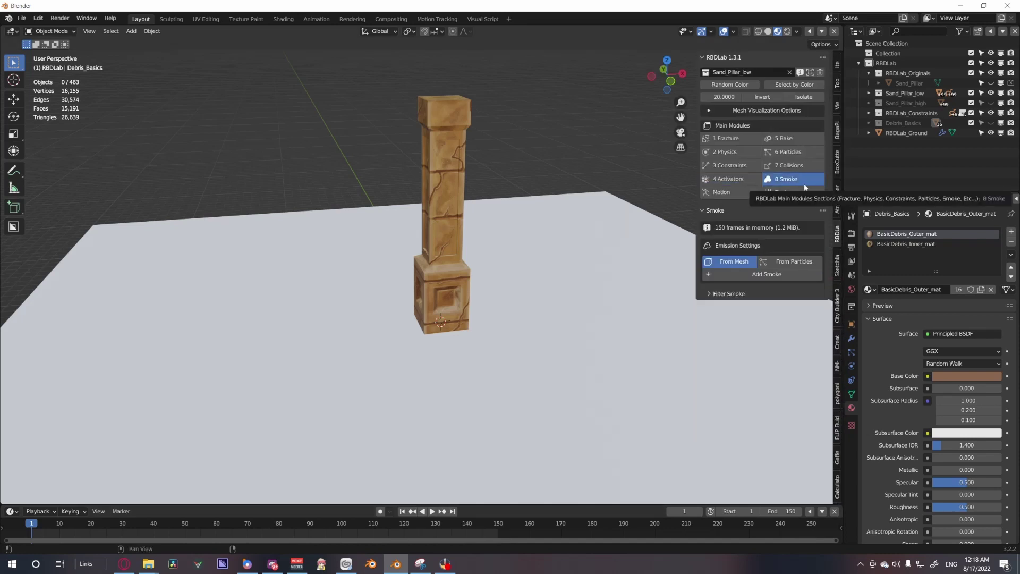
{"action": "left_click", "coordinate": [795, 152]}
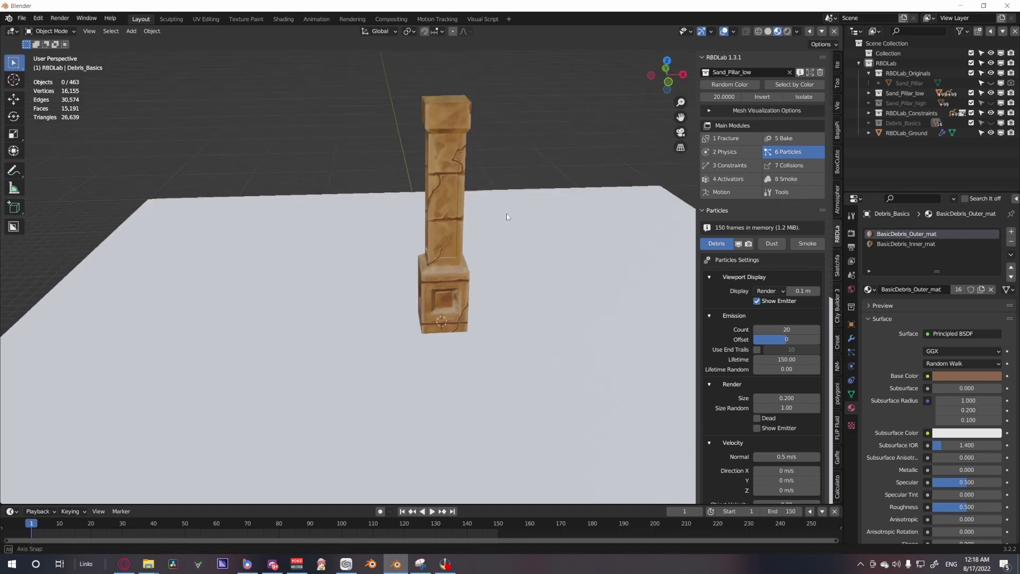
{"action": "middle_click_drag", "start_coordinate": [502, 212], "coordinate": [429, 213]}
{"action": "scroll", "coordinate": [430, 213], "scroll_direction": "up", "scroll_amount": 4}
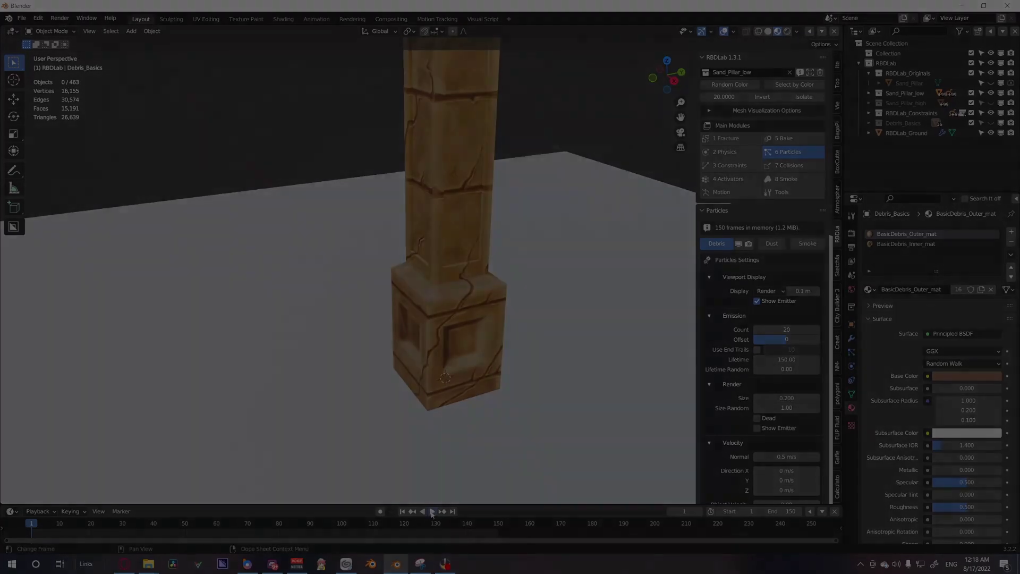